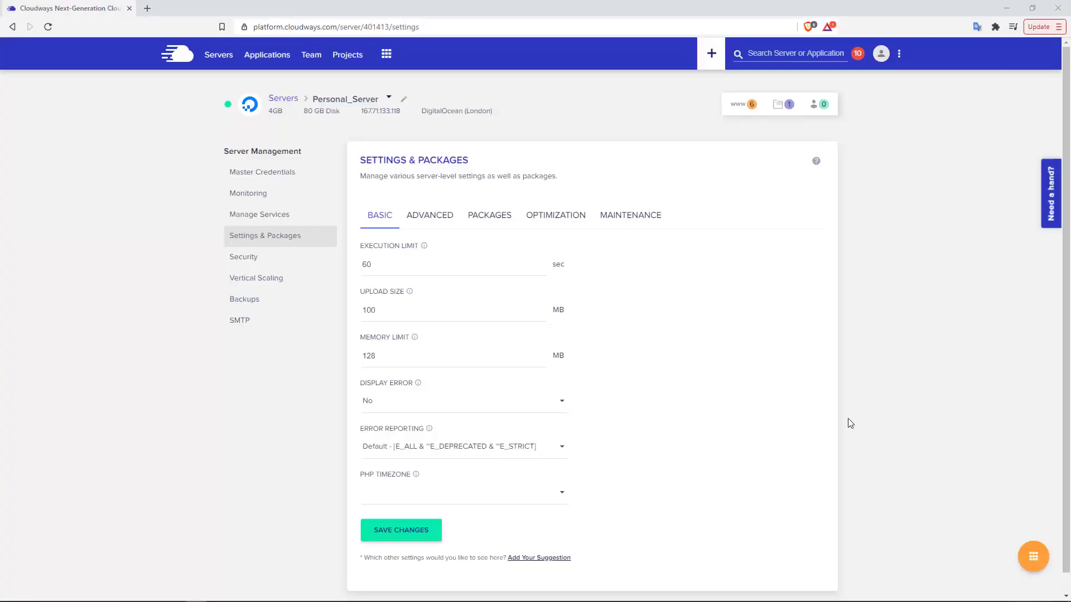
# - Review the server's Advanced and Optimization tabs, then open Movie Test App's application settings via Backup and Restore
pyautogui.click(449, 225)
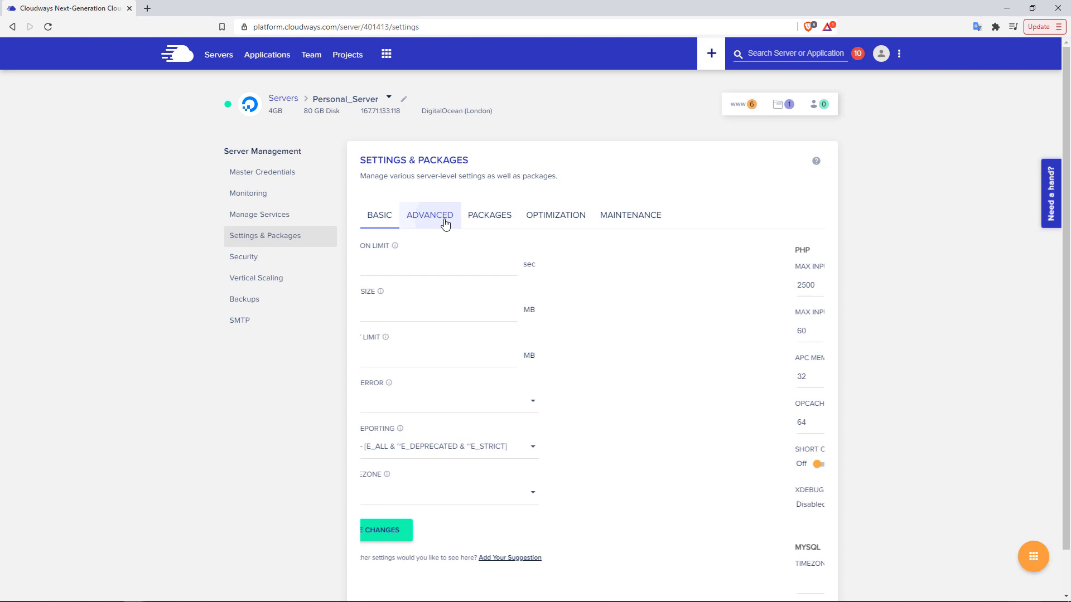
pyautogui.click(566, 221)
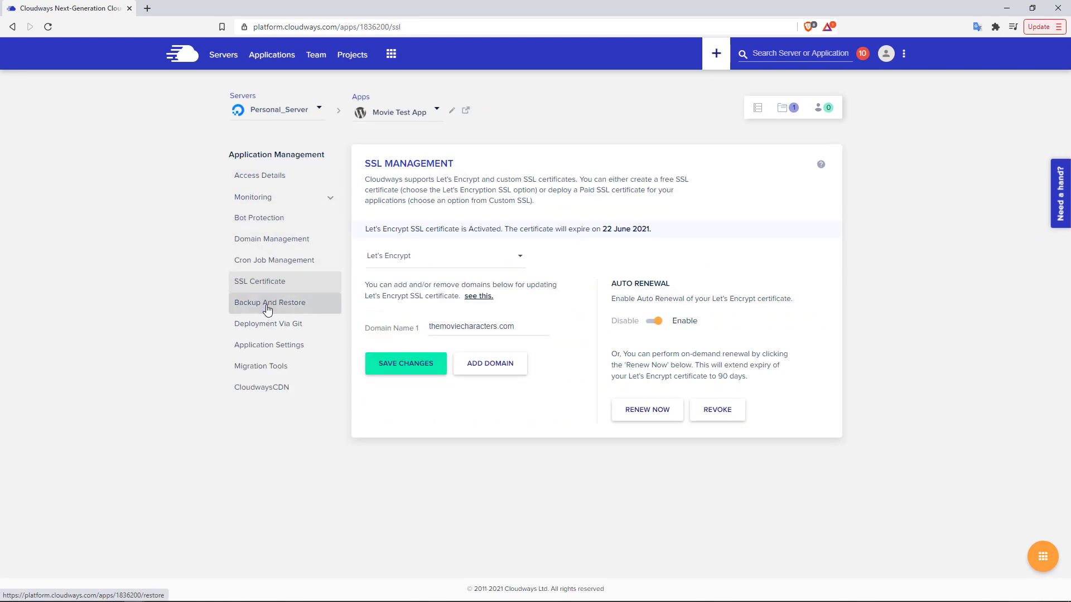
pyautogui.click(267, 308)
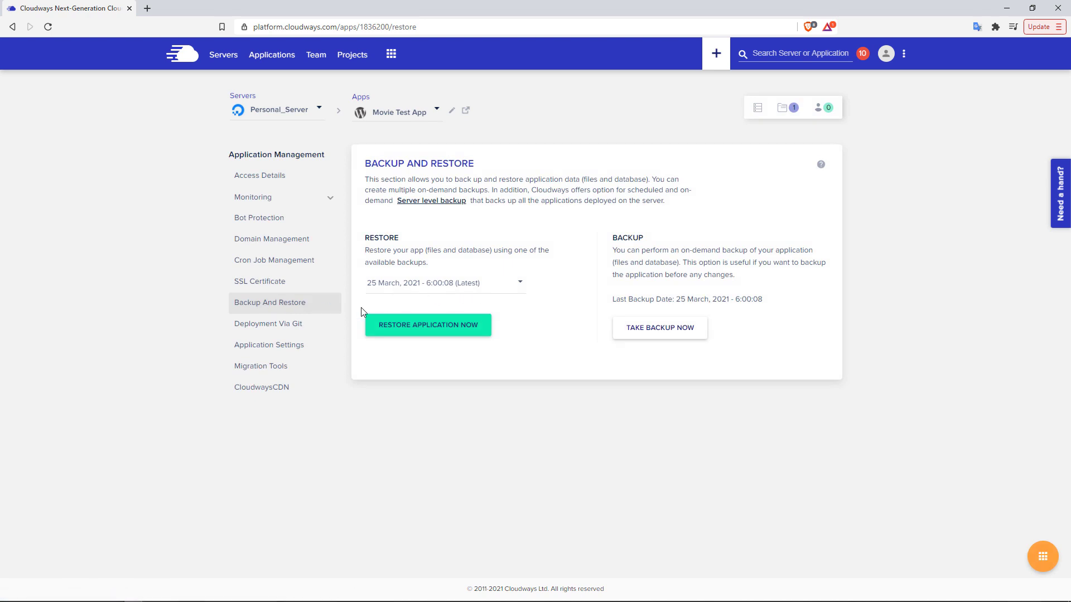
pyautogui.click(290, 345)
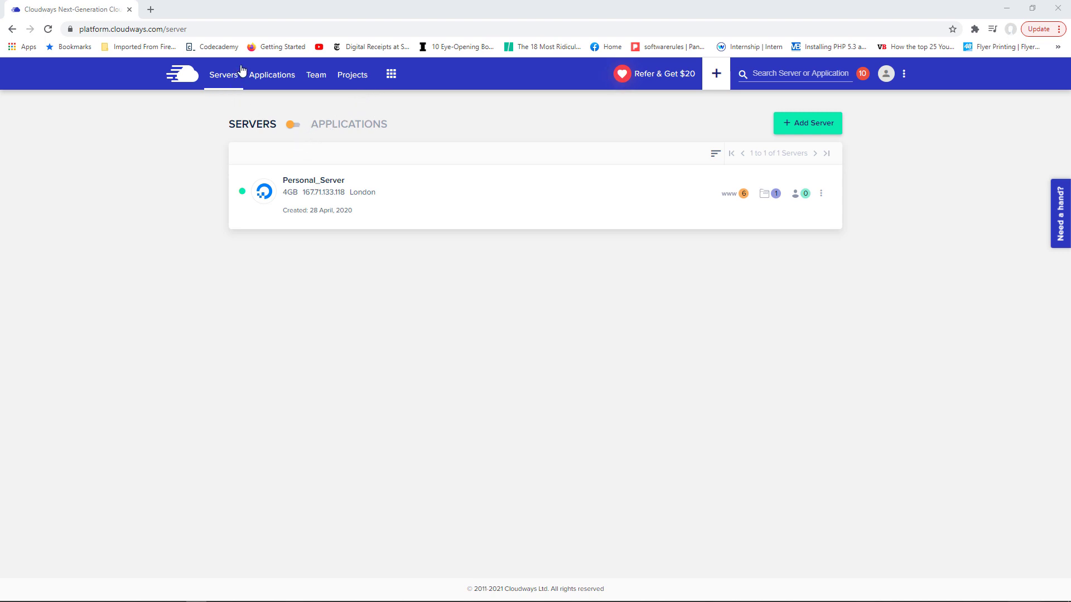
# - Browse the six applications, then go to Team and start adding a new team member
pyautogui.click(264, 79)
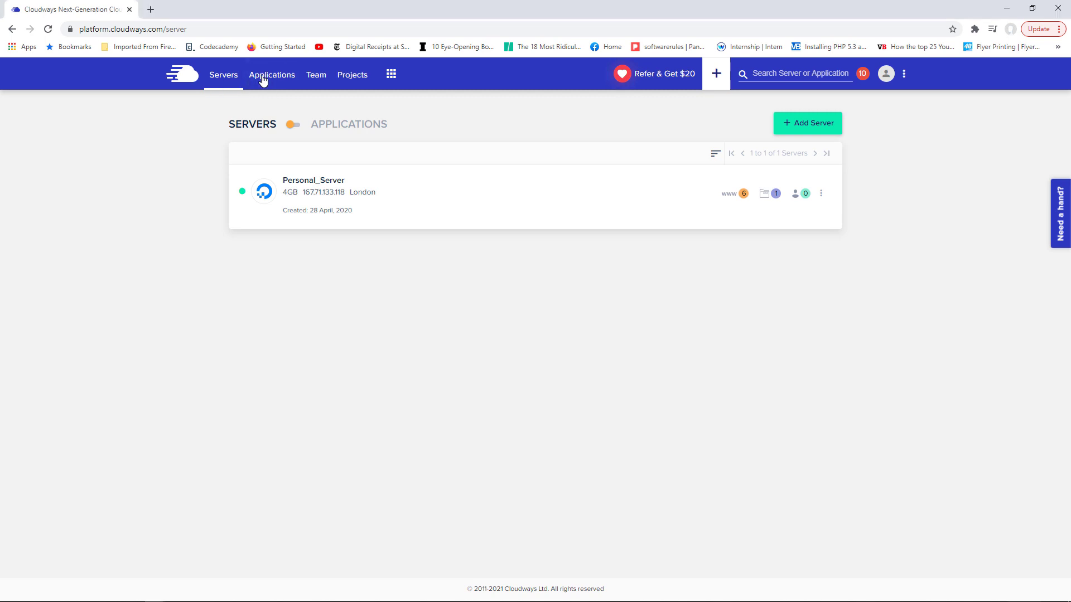
pyautogui.click(263, 80)
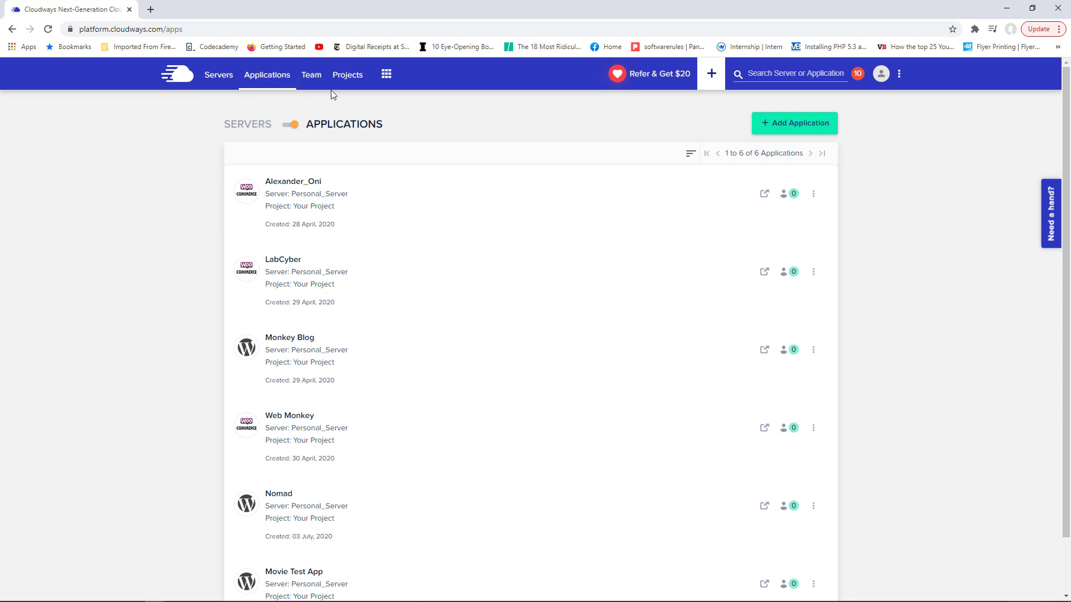
pyautogui.click(310, 84)
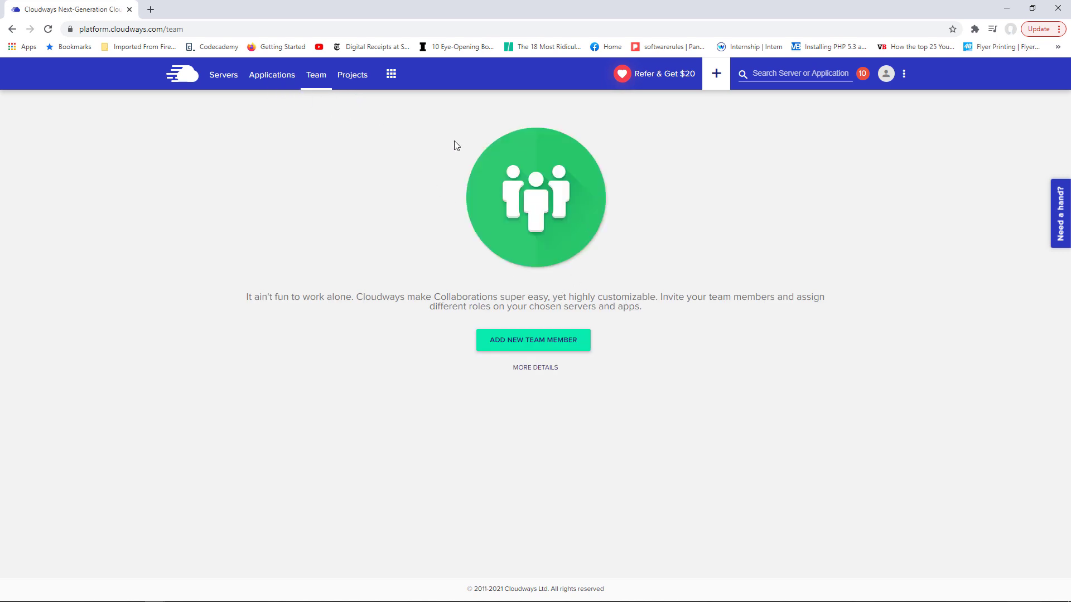
pyautogui.click(545, 344)
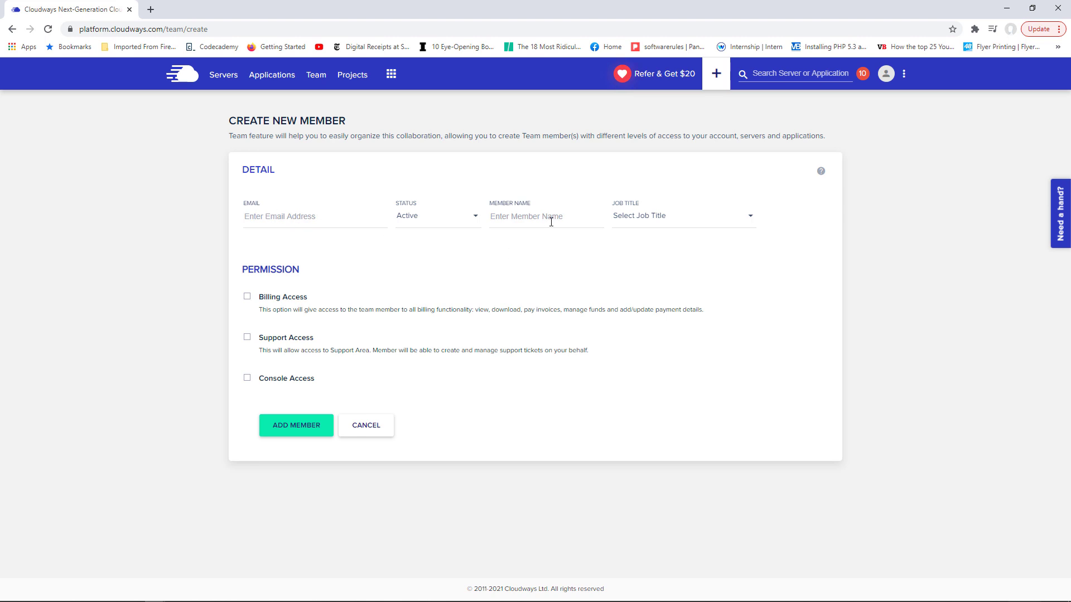
# - Give the new member limited console access with Add Server rights on Personal_Server, dropping Full Access
pyautogui.click(699, 229)
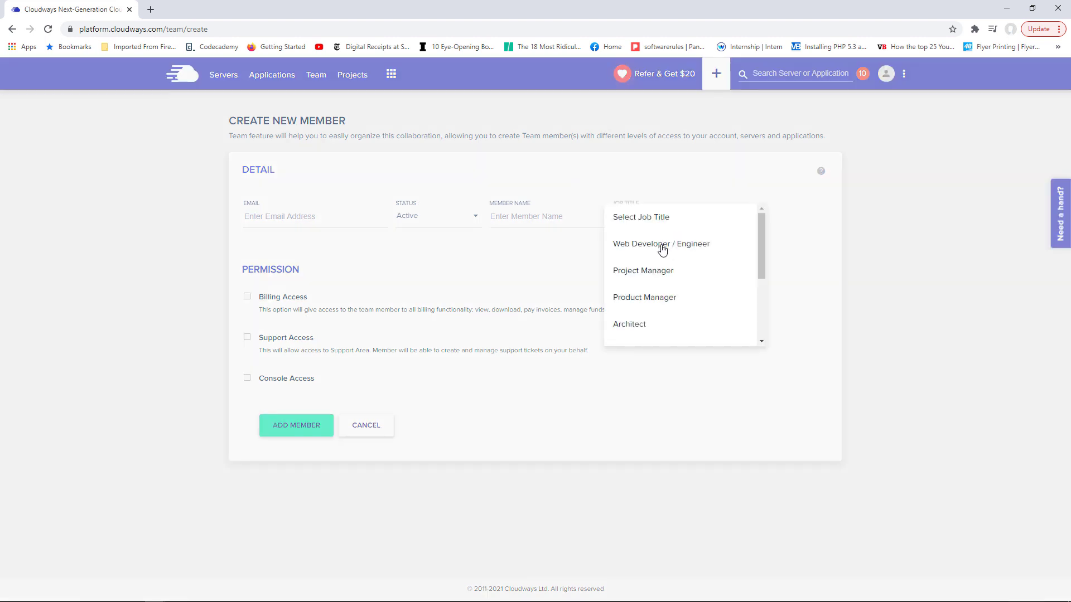
pyautogui.click(200, 273)
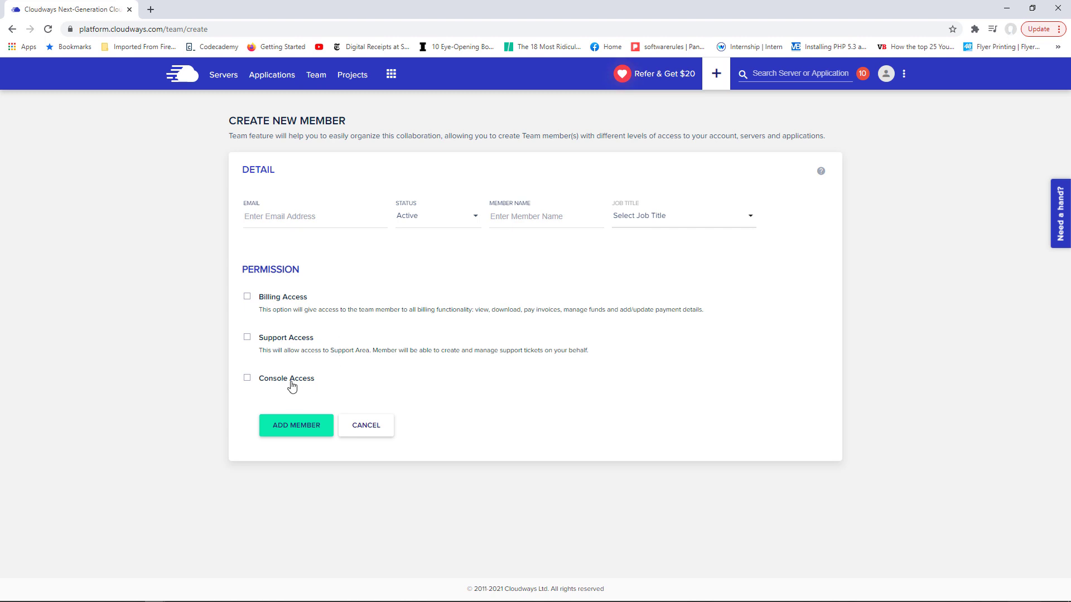
pyautogui.click(247, 379)
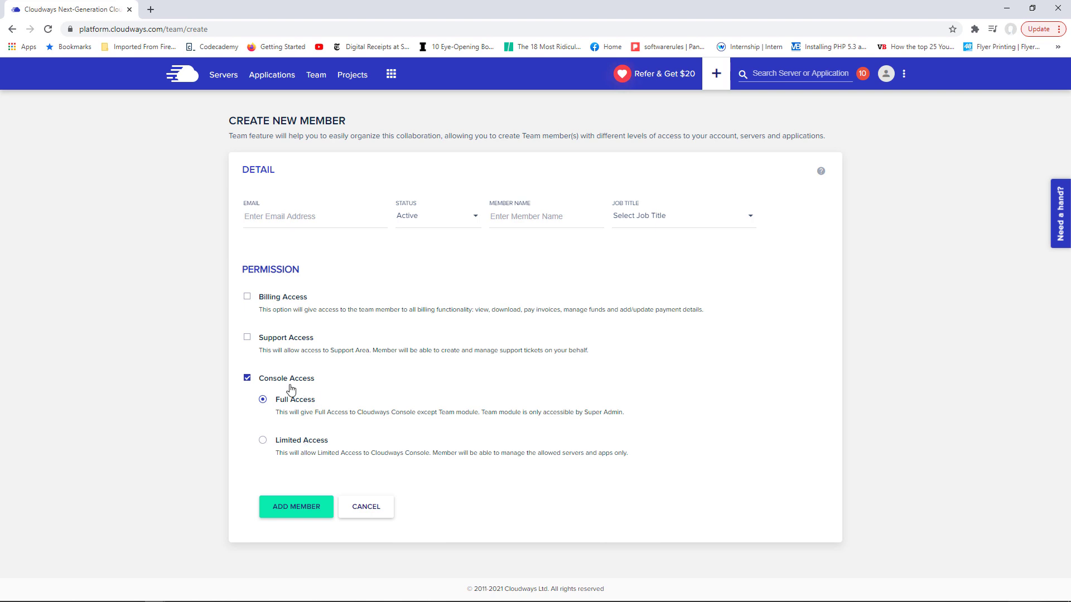
pyautogui.click(263, 441)
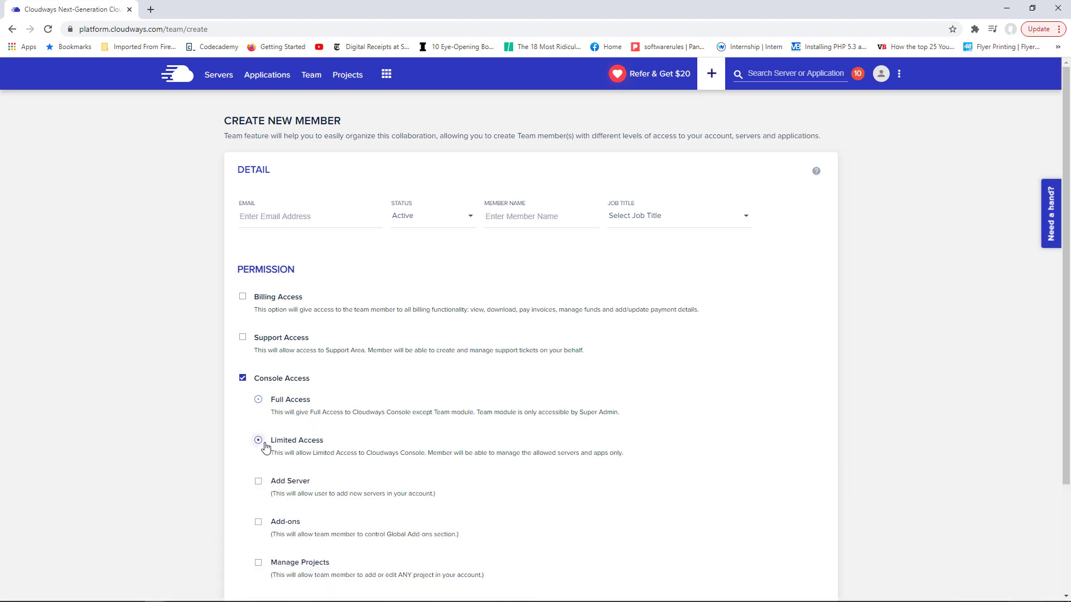
pyautogui.scroll(-2, 1069, 296)
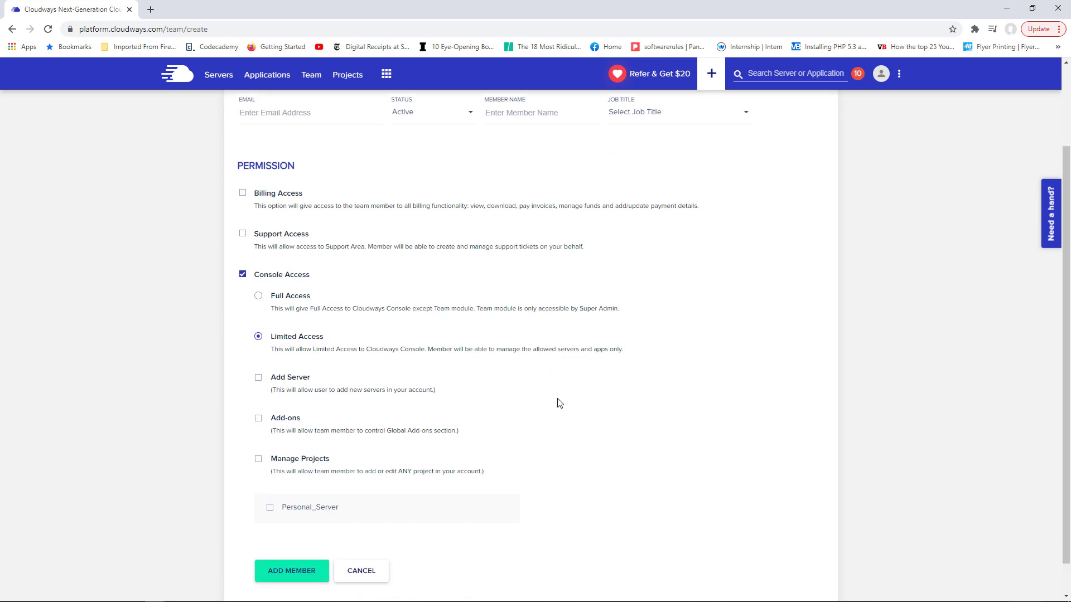
pyautogui.click(260, 379)
pyautogui.click(271, 508)
pyautogui.scroll(-1, 641, 446)
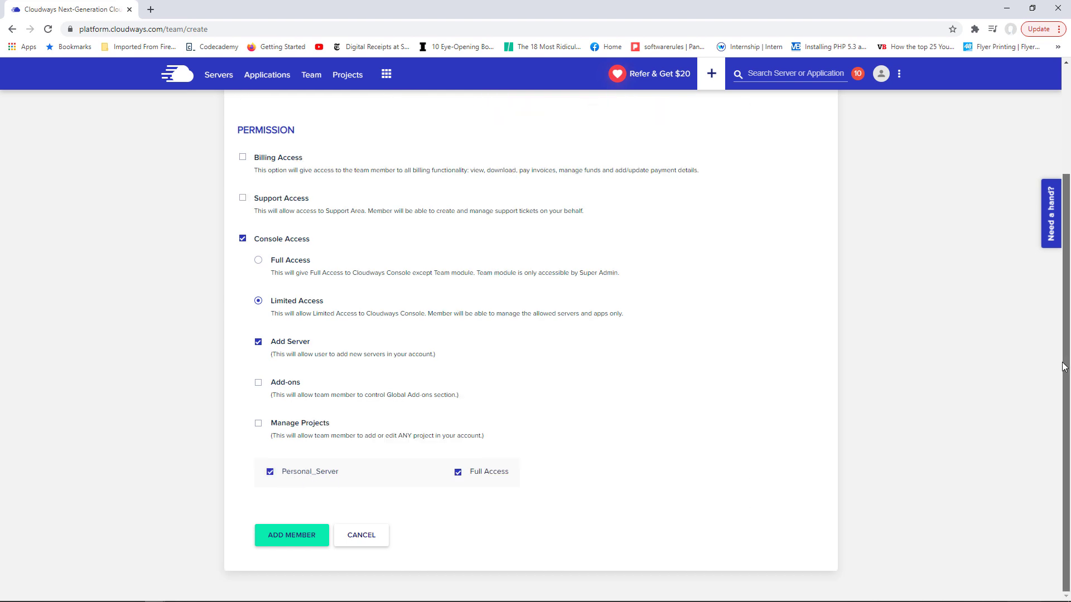
pyautogui.click(458, 474)
pyautogui.moveTo(1066, 362); pyautogui.dragTo(928, 492)
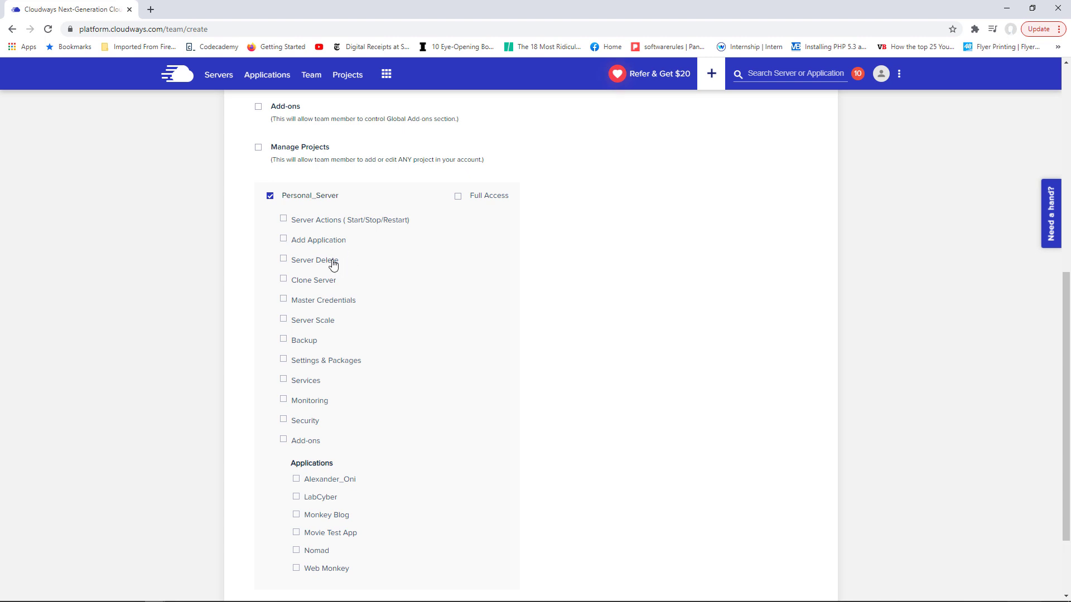
# - Tick the Server Delete, Clone Server, Monitoring and Security permissions without saving, then go to Projects
pyautogui.click(284, 261)
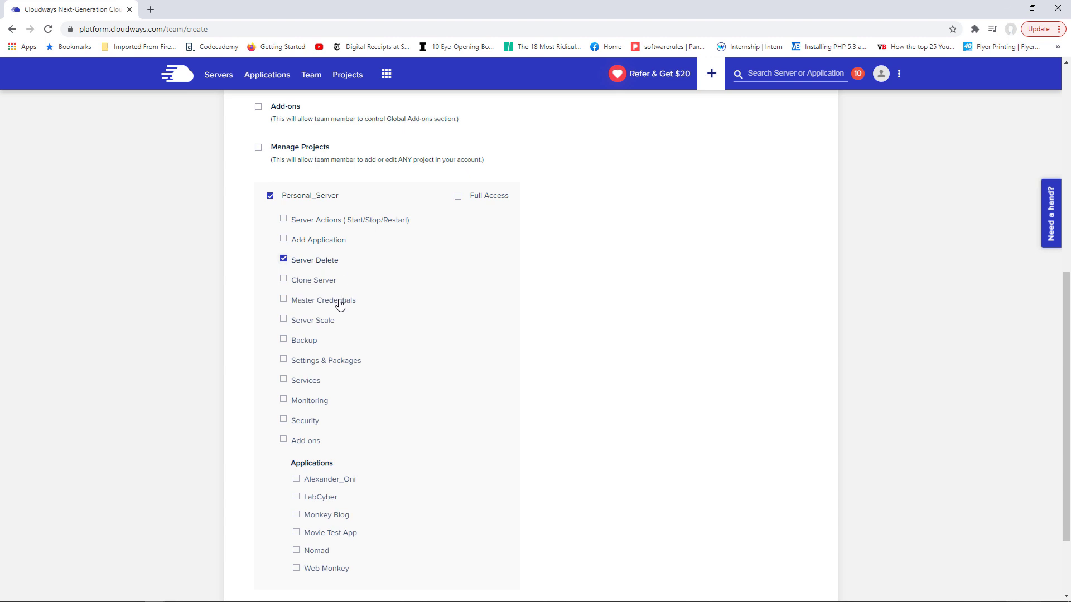
pyautogui.click(285, 282)
pyautogui.click(301, 402)
pyautogui.click(307, 424)
pyautogui.scroll(-2, 329, 393)
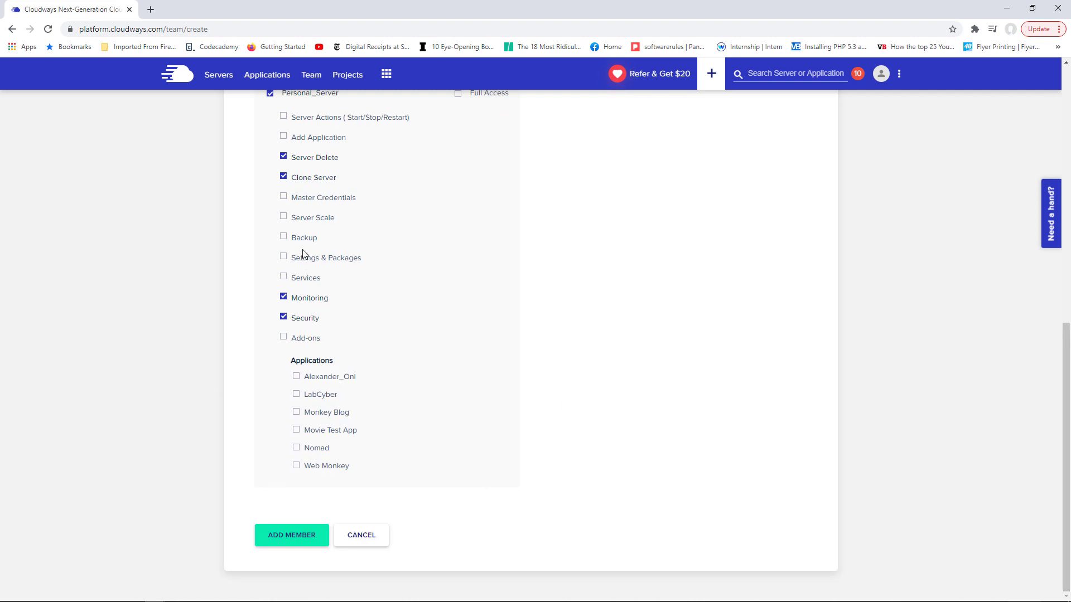
pyautogui.scroll(9, 333, 372)
pyautogui.scroll(-9, 494, 461)
pyautogui.scroll(9, 368, 300)
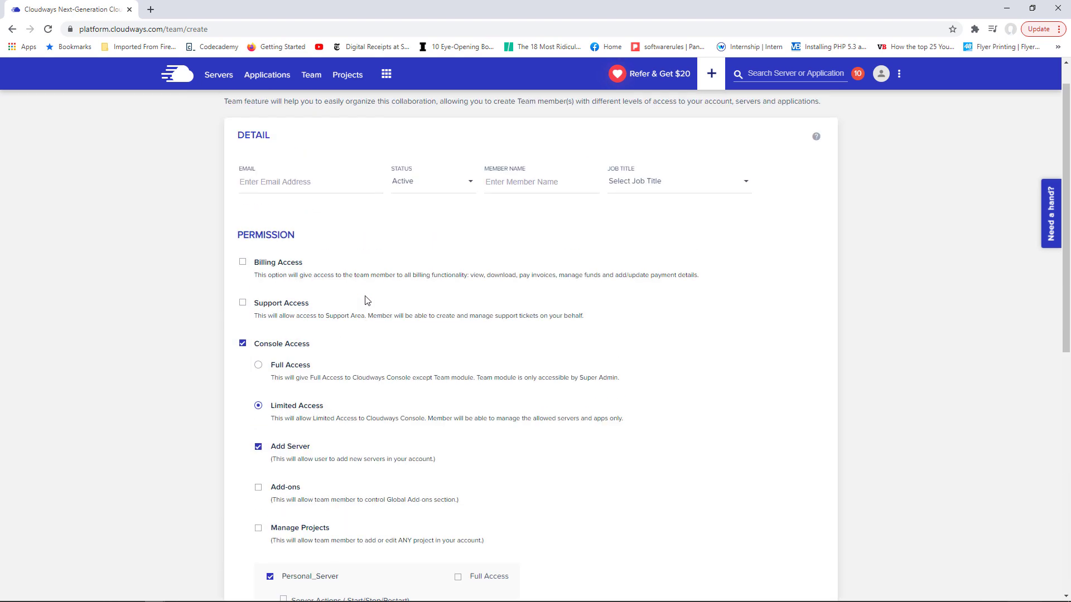
pyautogui.scroll(1, 411, 310)
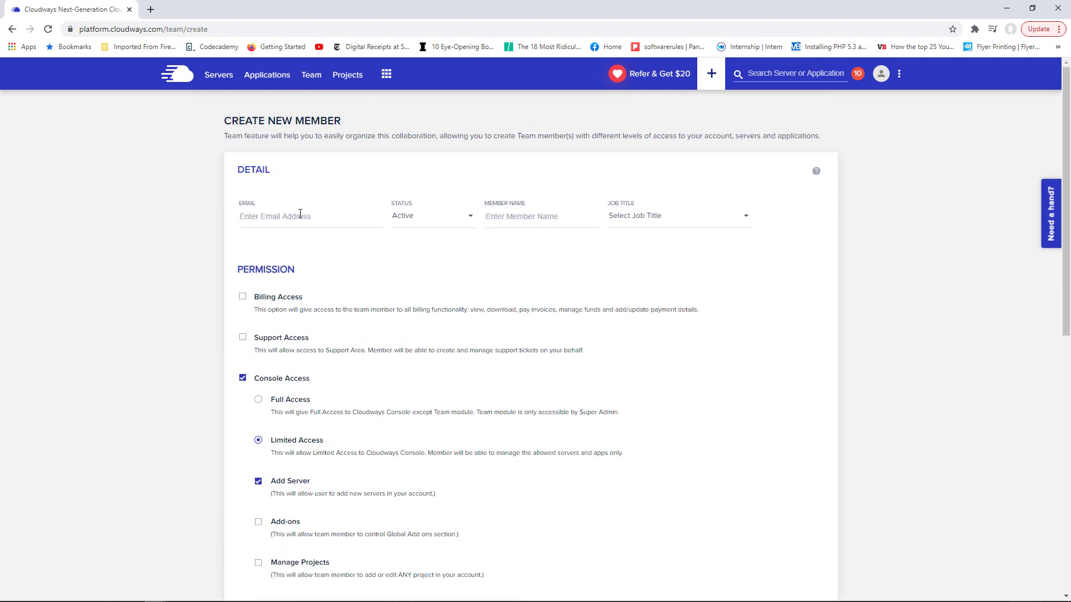
pyautogui.click(348, 76)
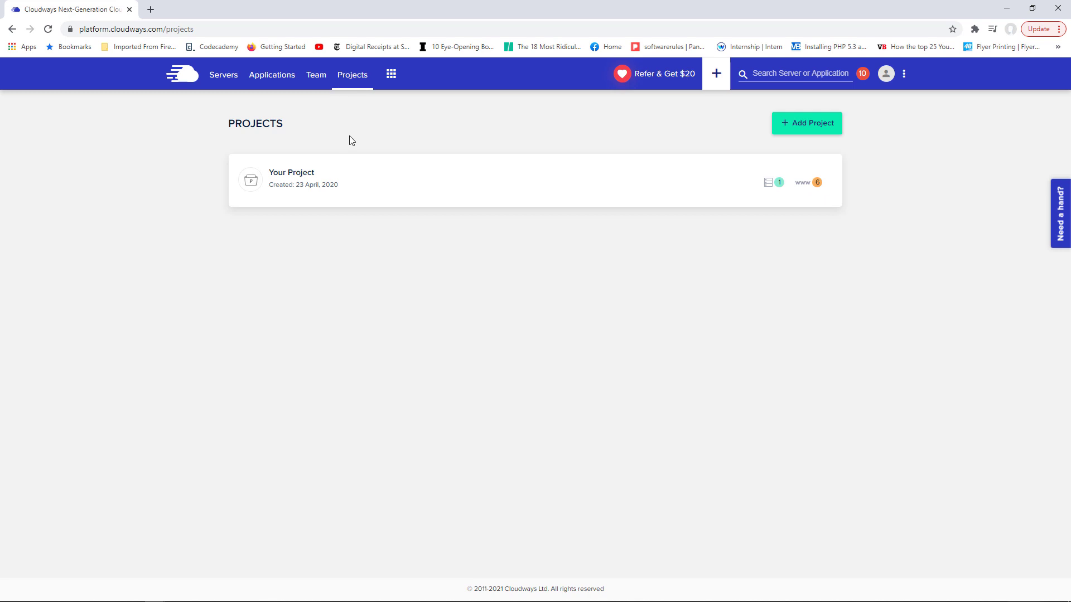
# - Start a new project, then show the extra tools menu with CloudwaysBot and Add-ons
pyautogui.click(811, 129)
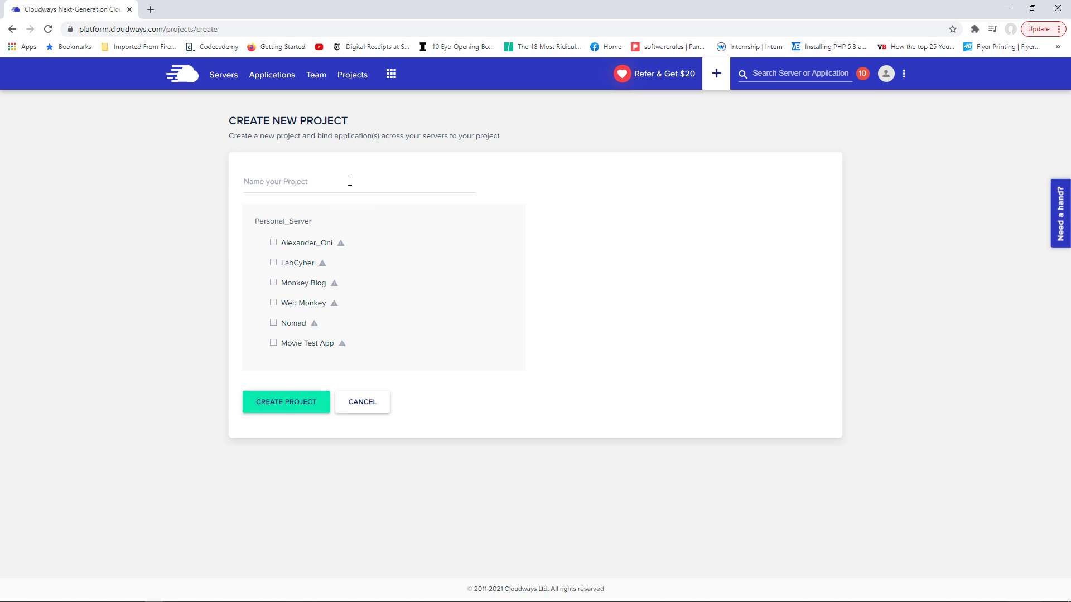
pyautogui.click(391, 78)
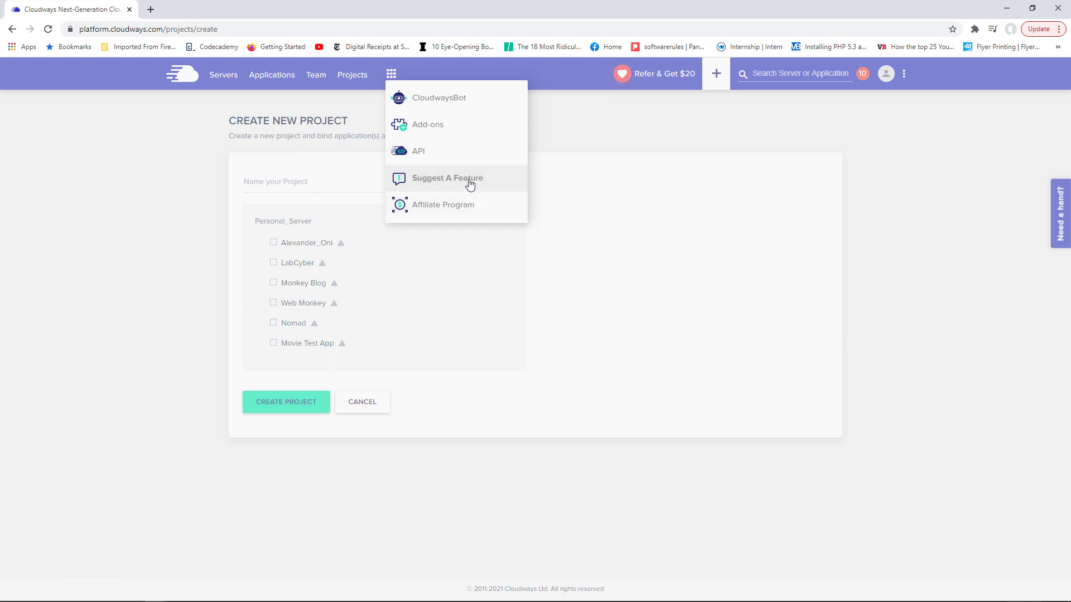
# - Start a Live Chat from Need a hand? without picking a topic, minimise it, and show the three-dot menu
pyautogui.click(893, 261)
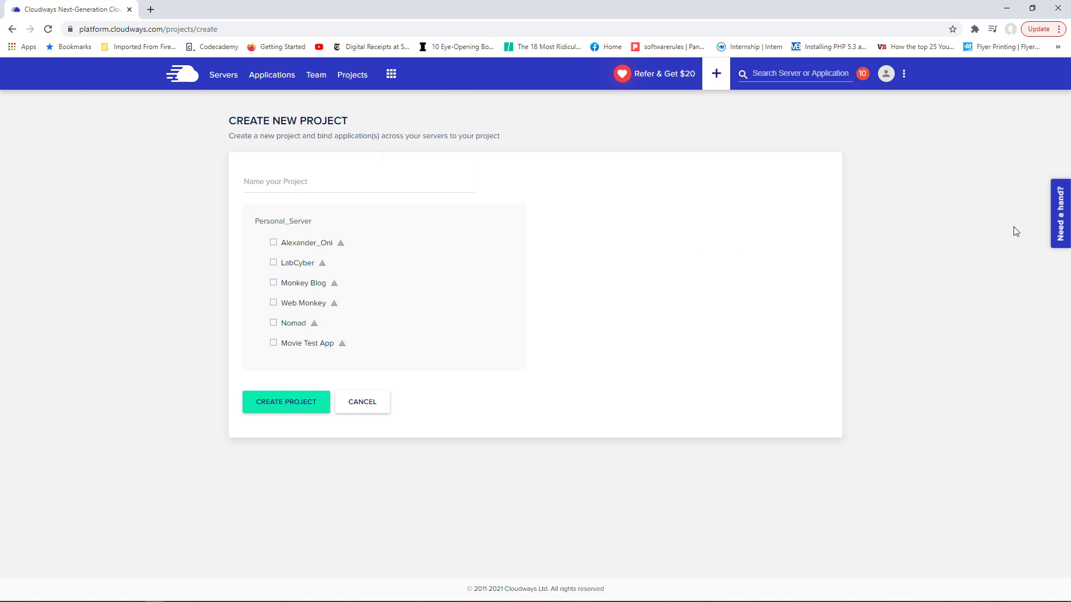
pyautogui.click(1059, 233)
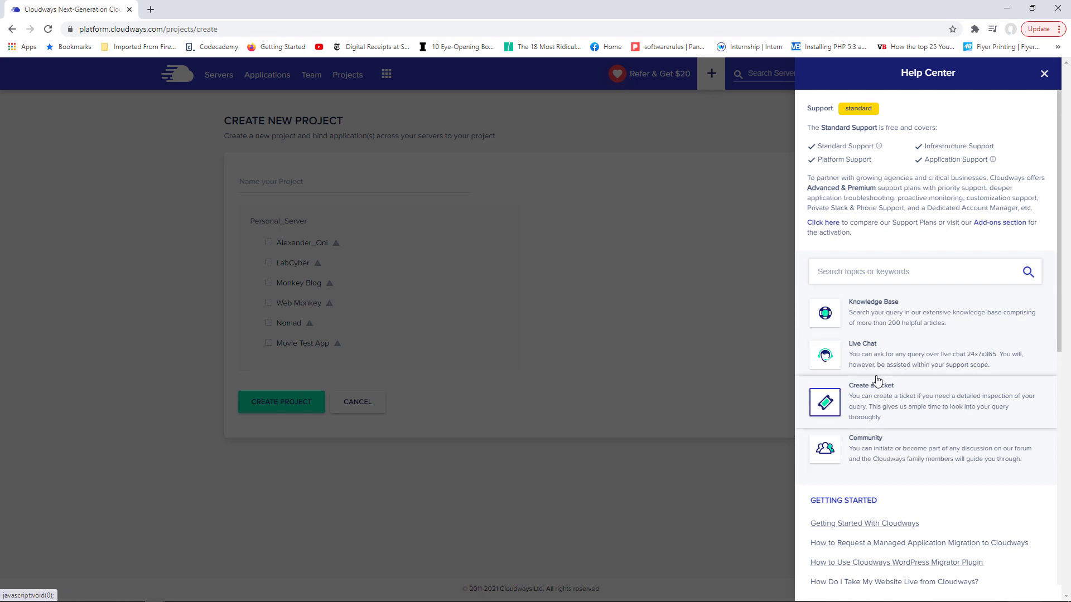
pyautogui.click(870, 358)
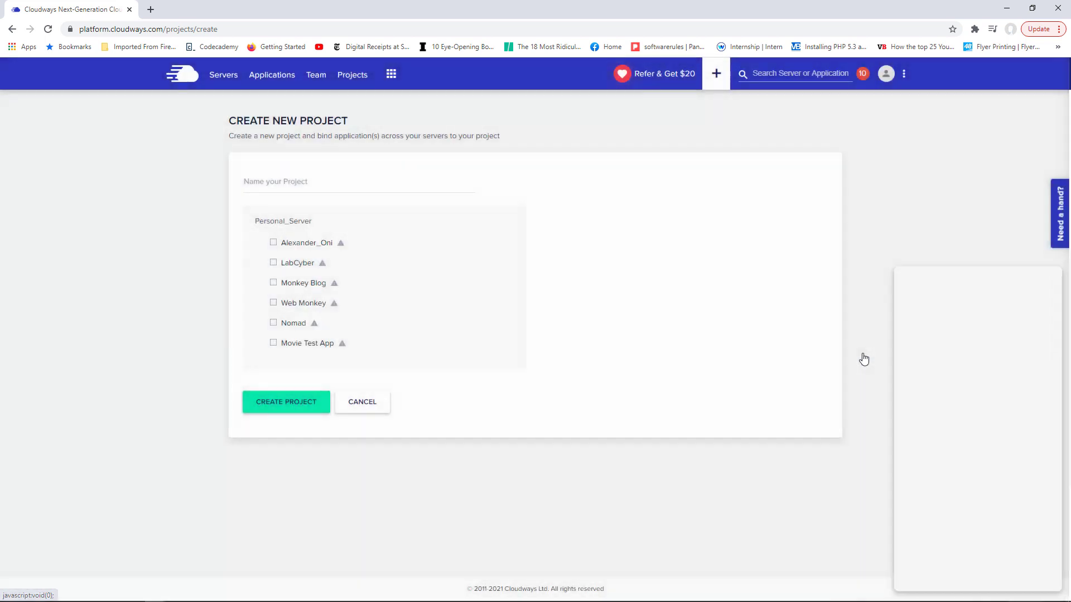
pyautogui.click(964, 360)
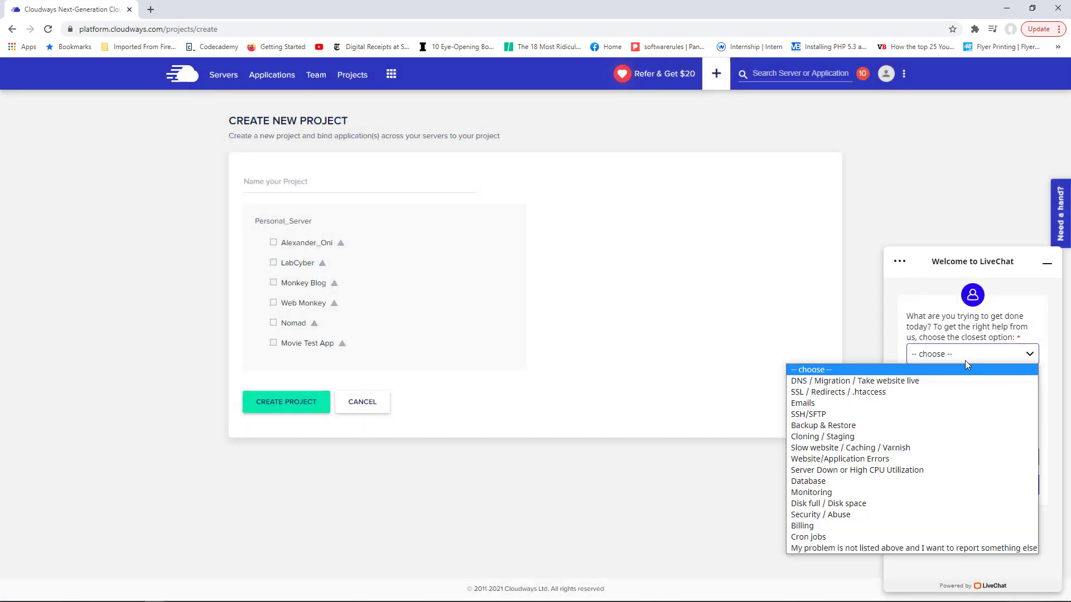
pyautogui.click(922, 192)
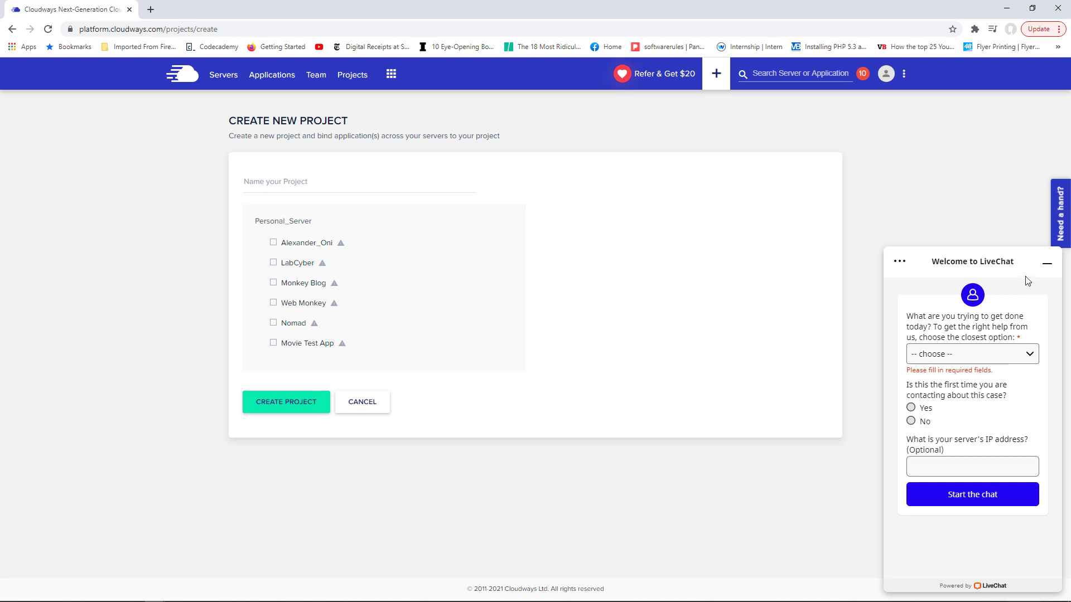
pyautogui.click(1047, 269)
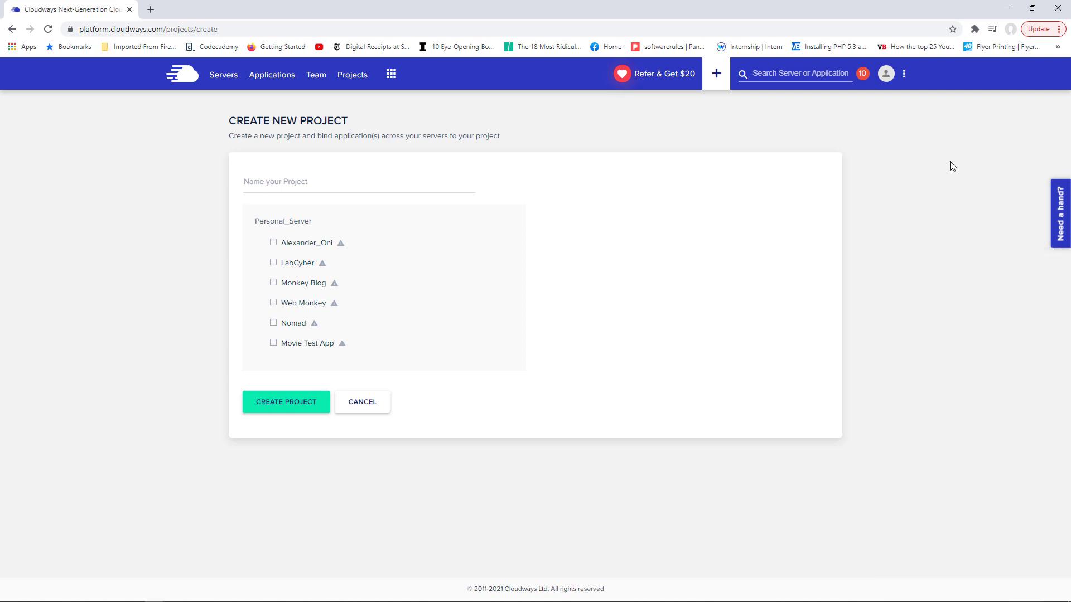
pyautogui.click(902, 76)
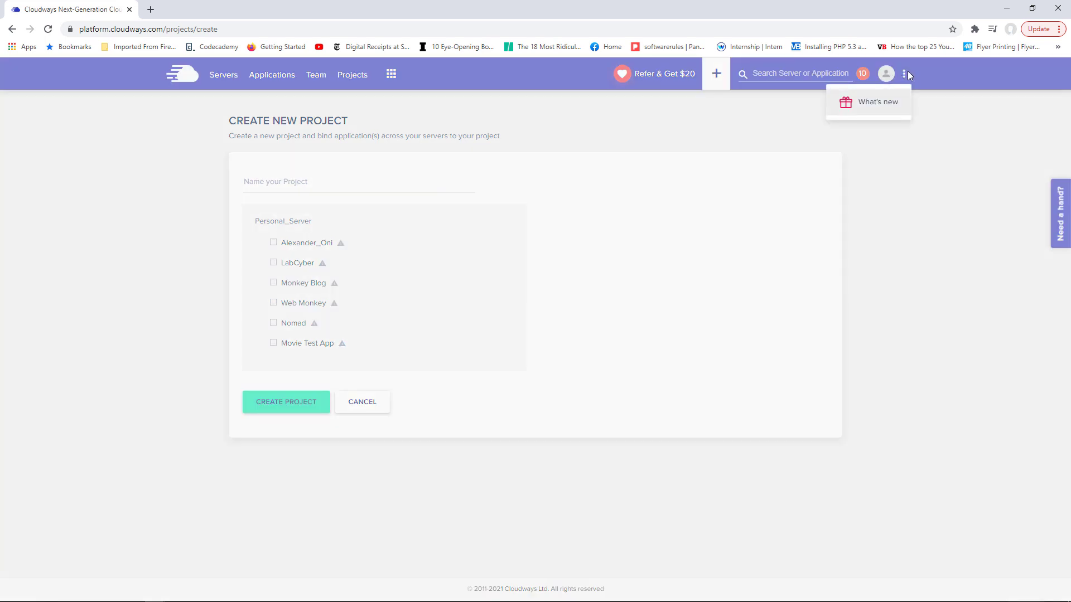
# - Read and dismiss the What's New announcements, then return to the Servers list
pyautogui.click(884, 105)
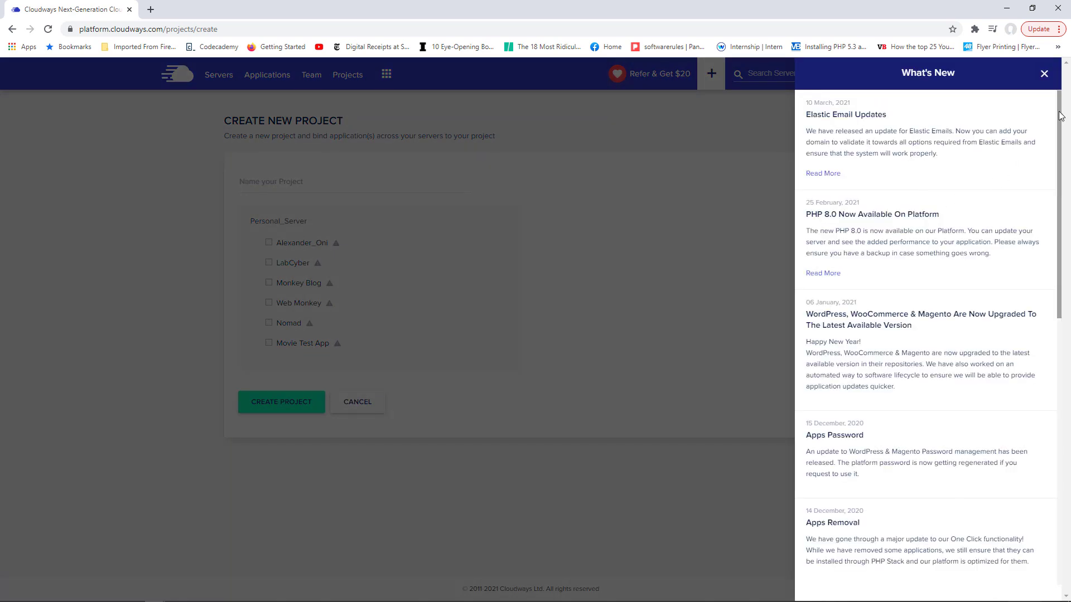
pyautogui.moveTo(1059, 115); pyautogui.dragTo(1055, 178)
pyautogui.click(668, 456)
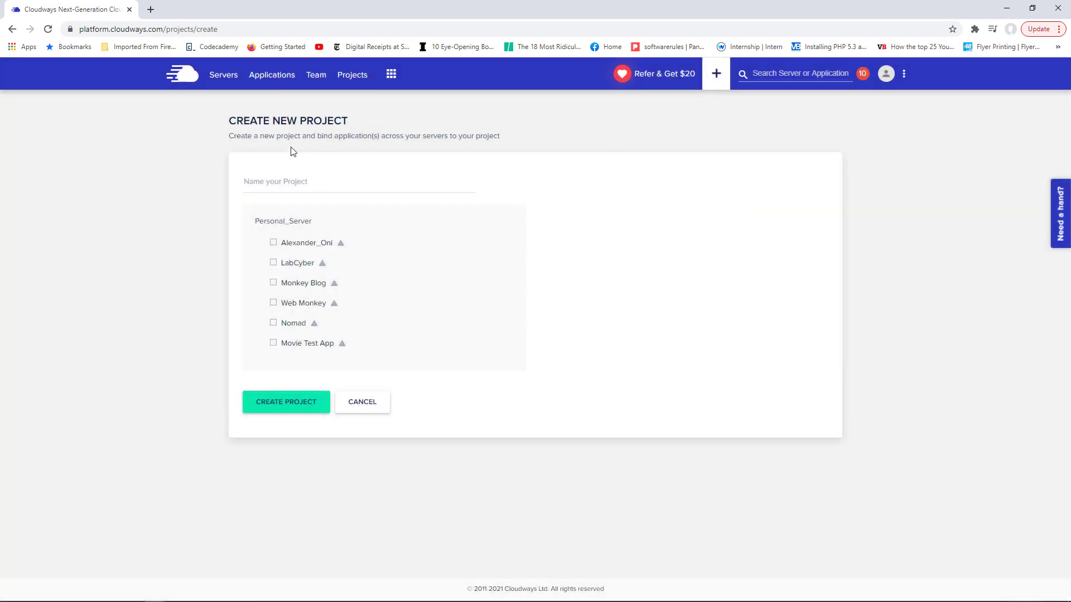
pyautogui.click(221, 83)
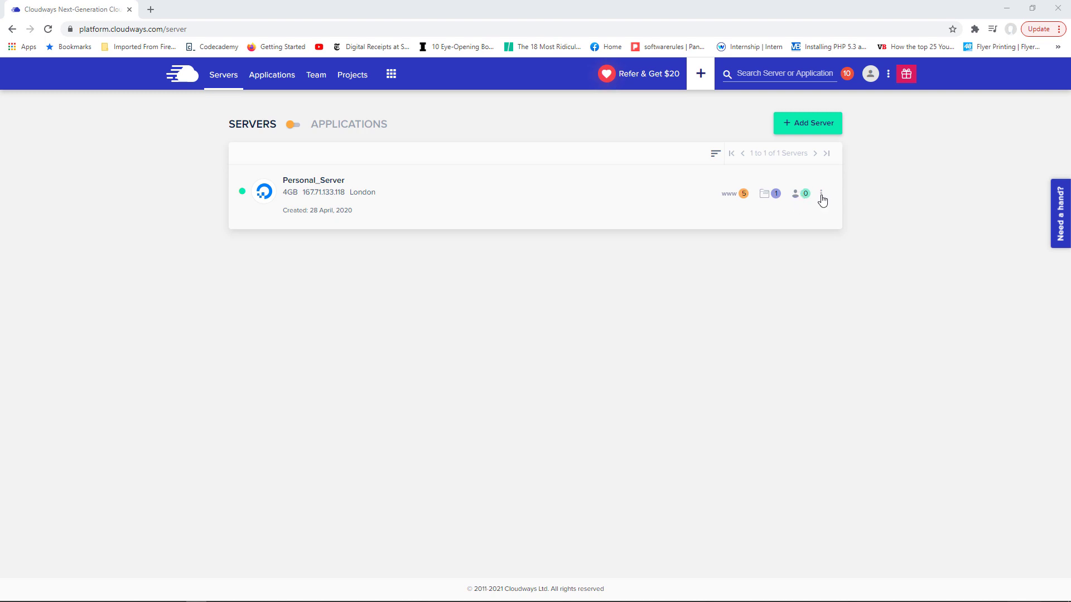
pyautogui.click(821, 196)
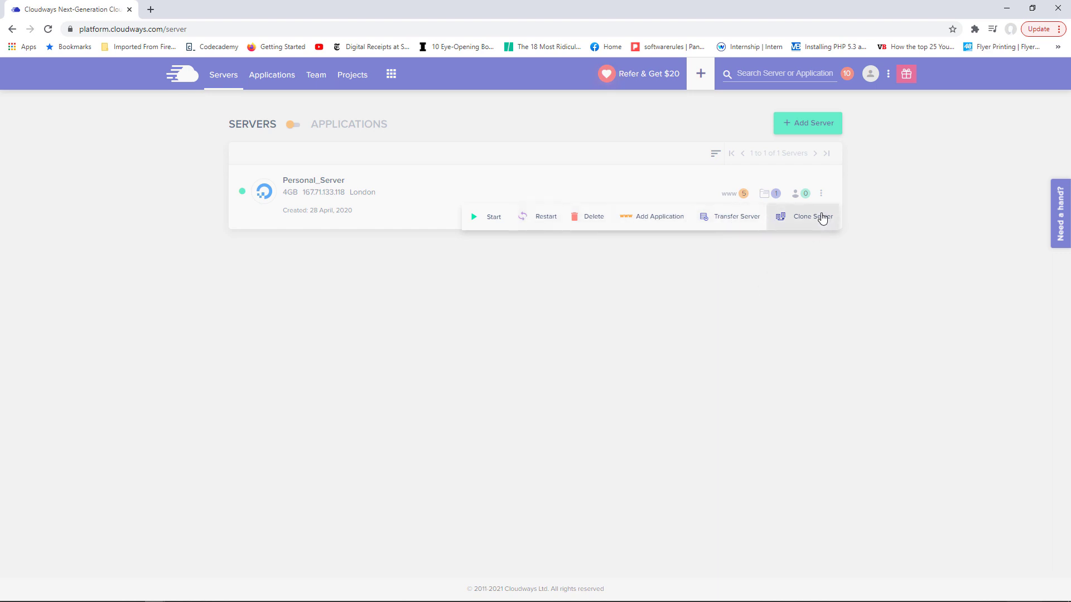
pyautogui.click(719, 288)
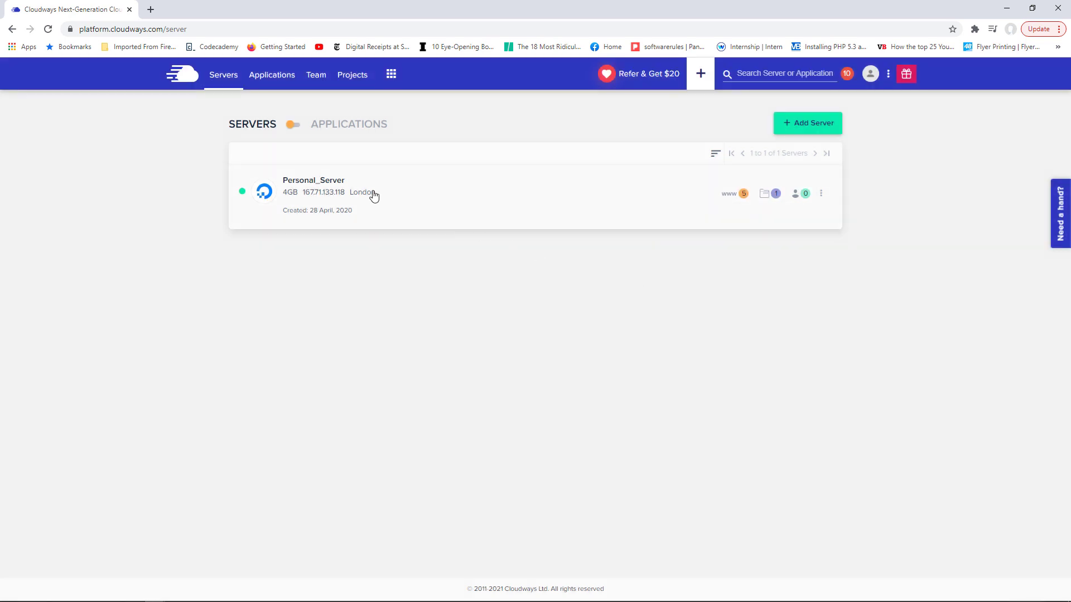
# - Open Personal_Server, cancel the SSH Public Keys form without adding a key, and view its Monitoring summary
pyautogui.click(310, 179)
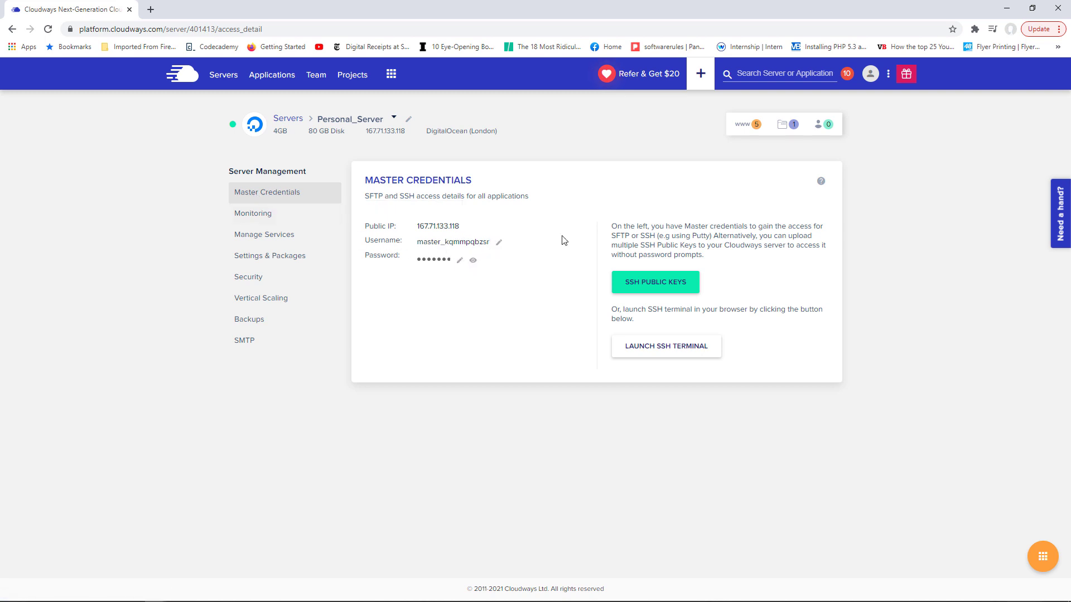
pyautogui.click(657, 284)
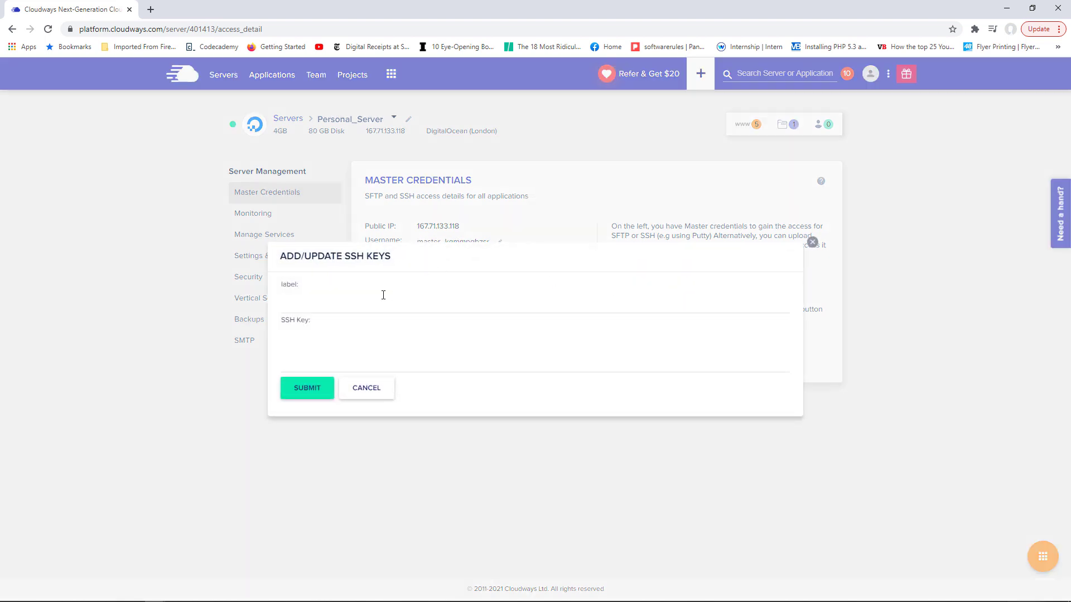
pyautogui.click(381, 390)
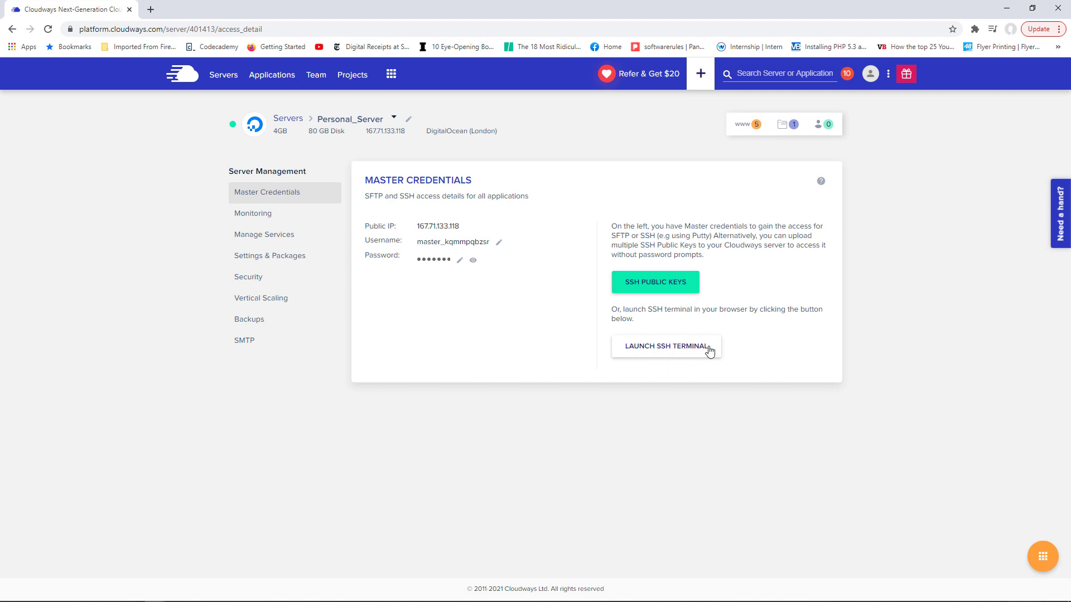
pyautogui.click(258, 214)
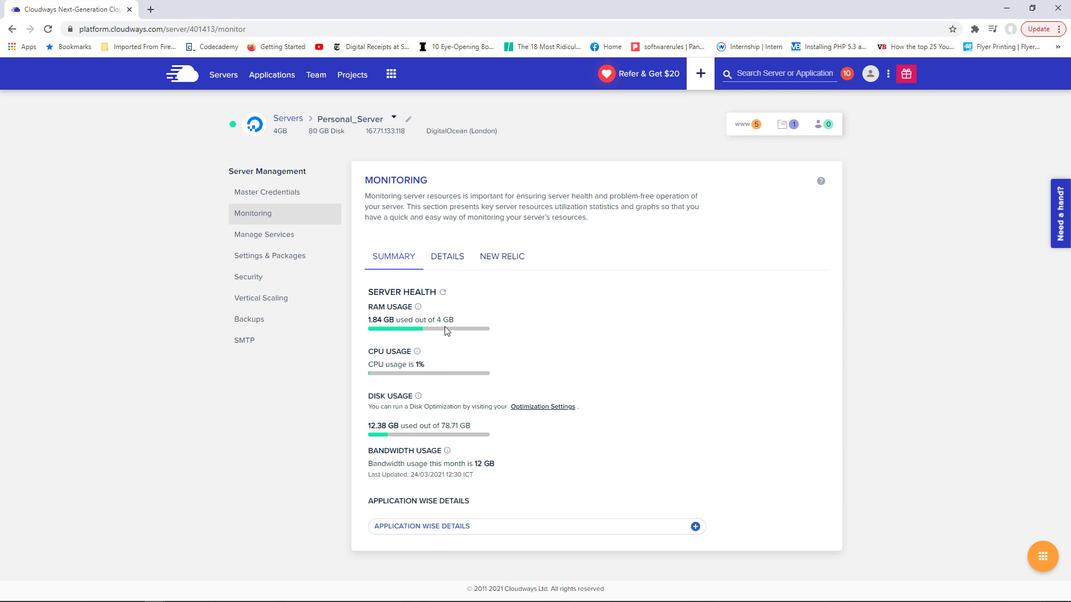
# - View the detailed Idle CPU graph and browse the other chartable metrics, keeping Idle CPU
pyautogui.click(446, 264)
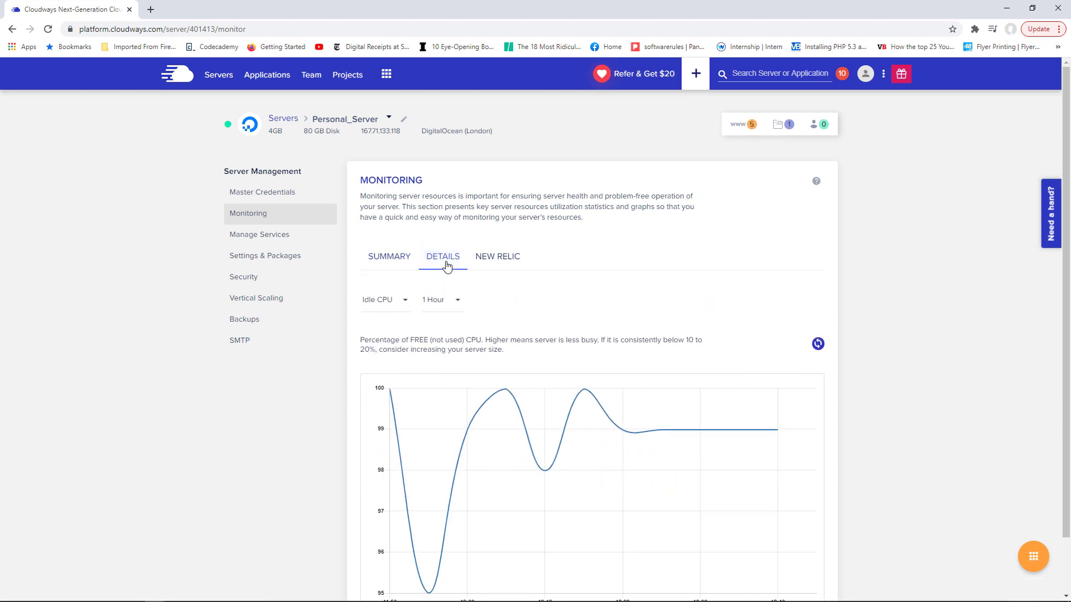
pyautogui.scroll(-1, 1066, 254)
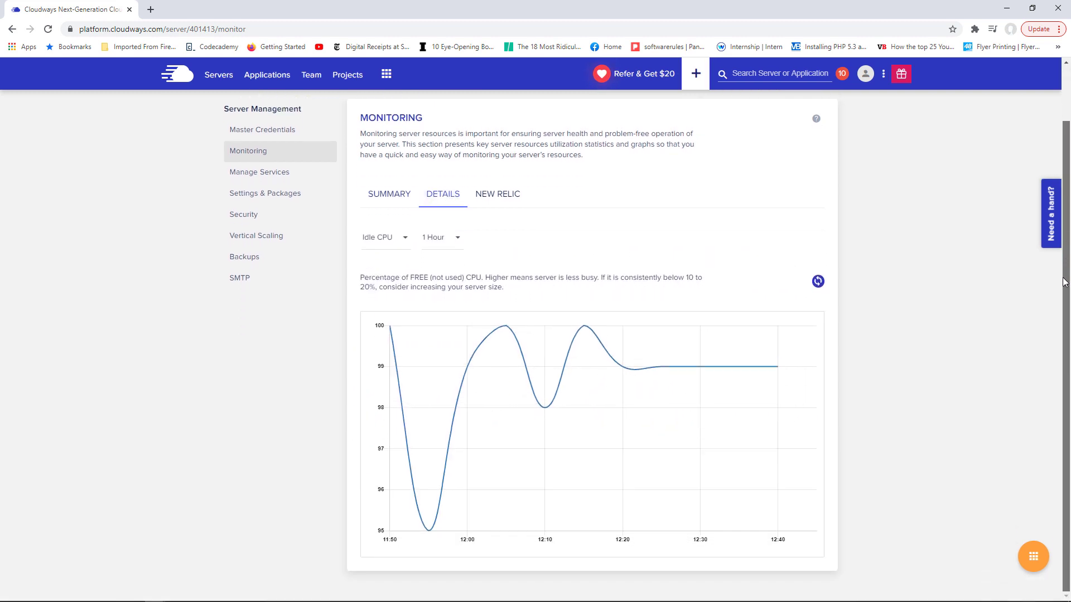
pyautogui.click(404, 246)
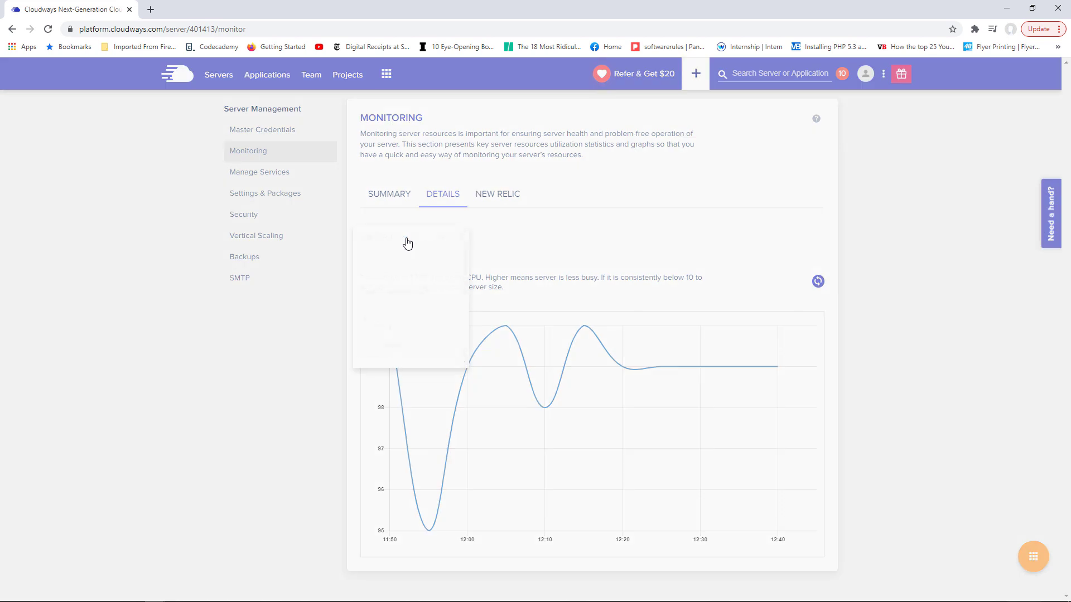
pyautogui.moveTo(463, 251); pyautogui.dragTo(463, 283)
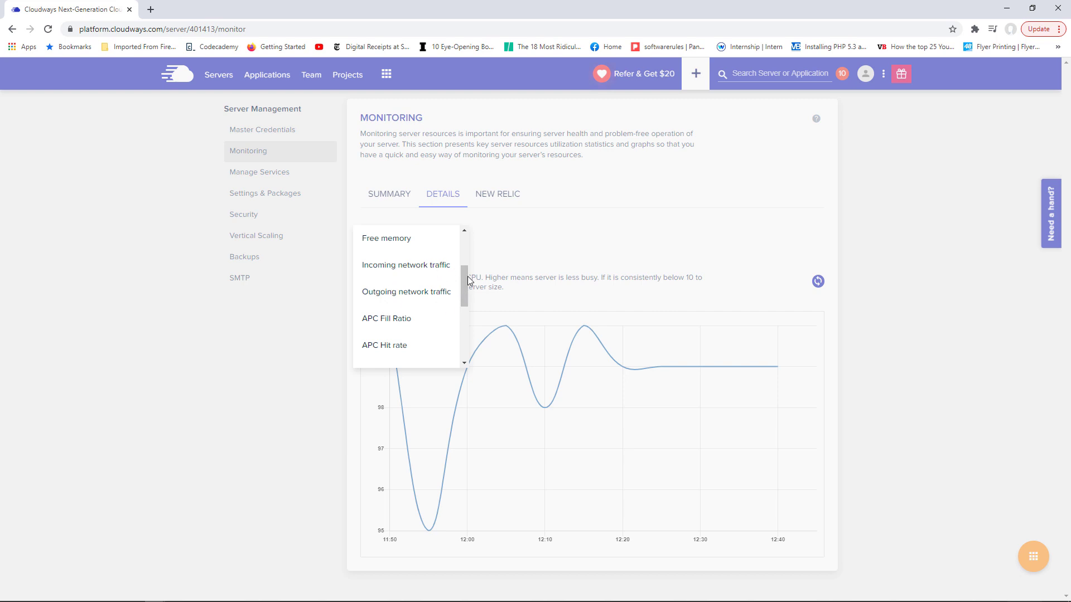
pyautogui.moveTo(466, 276); pyautogui.dragTo(465, 321)
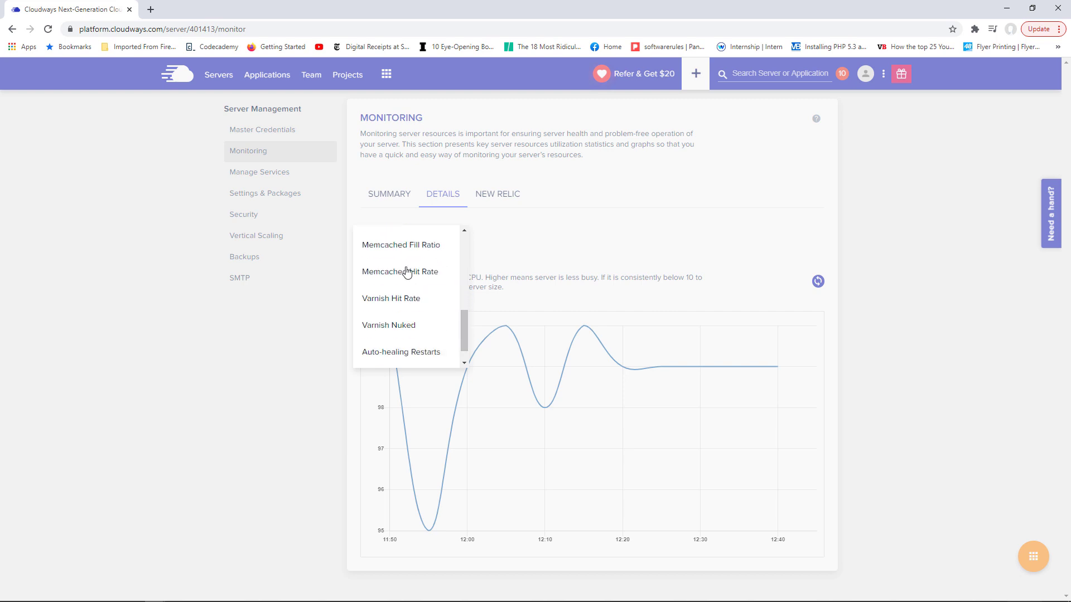
pyautogui.click(539, 251)
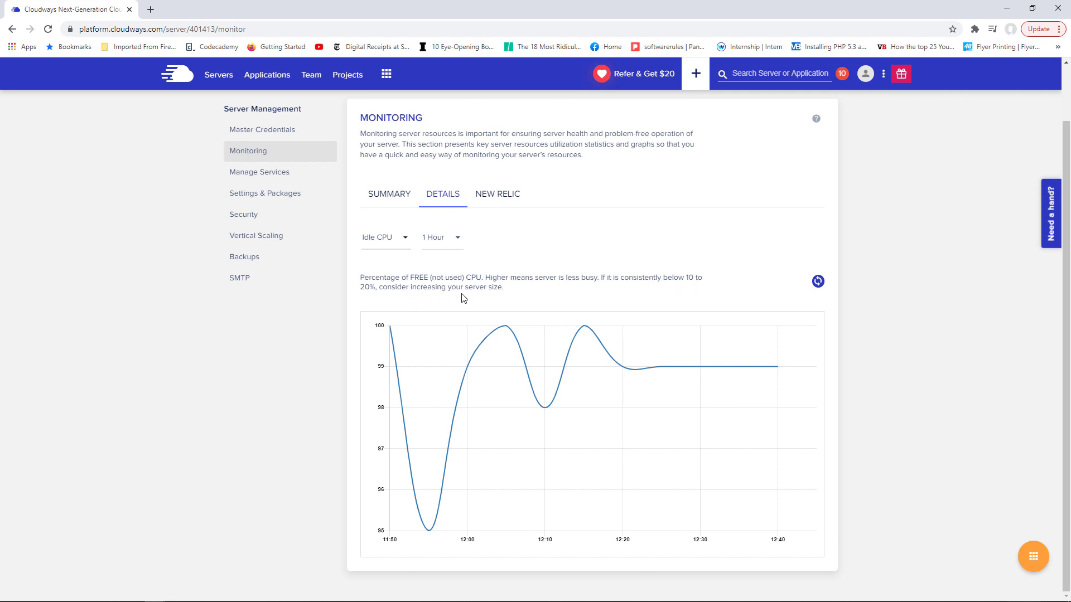
# - Check the New Relic option, then open the server's Manage Services list
pyautogui.moveTo(506, 346)
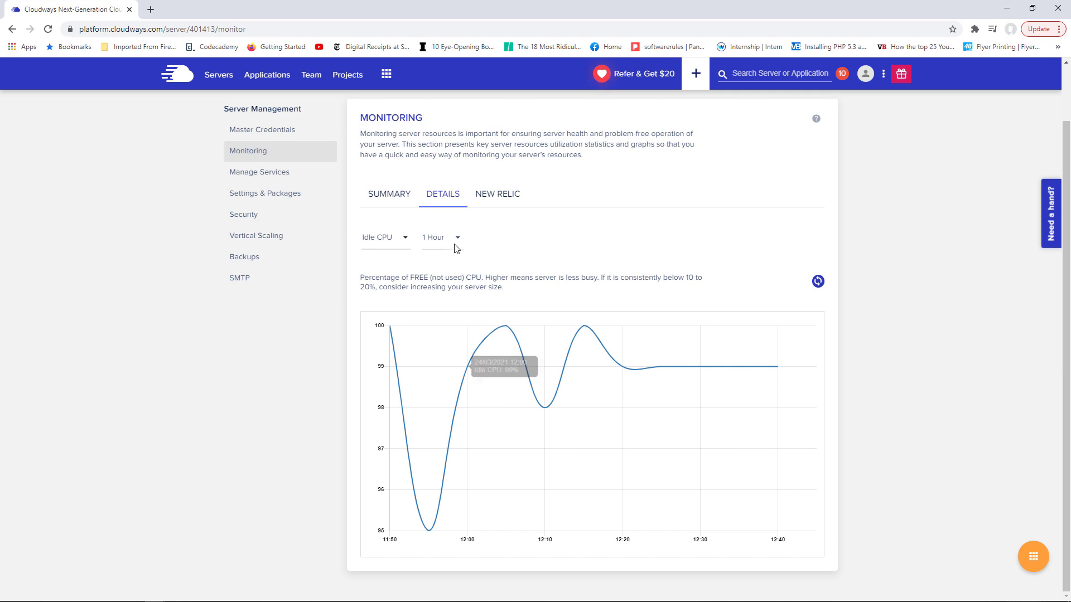
pyautogui.click(494, 199)
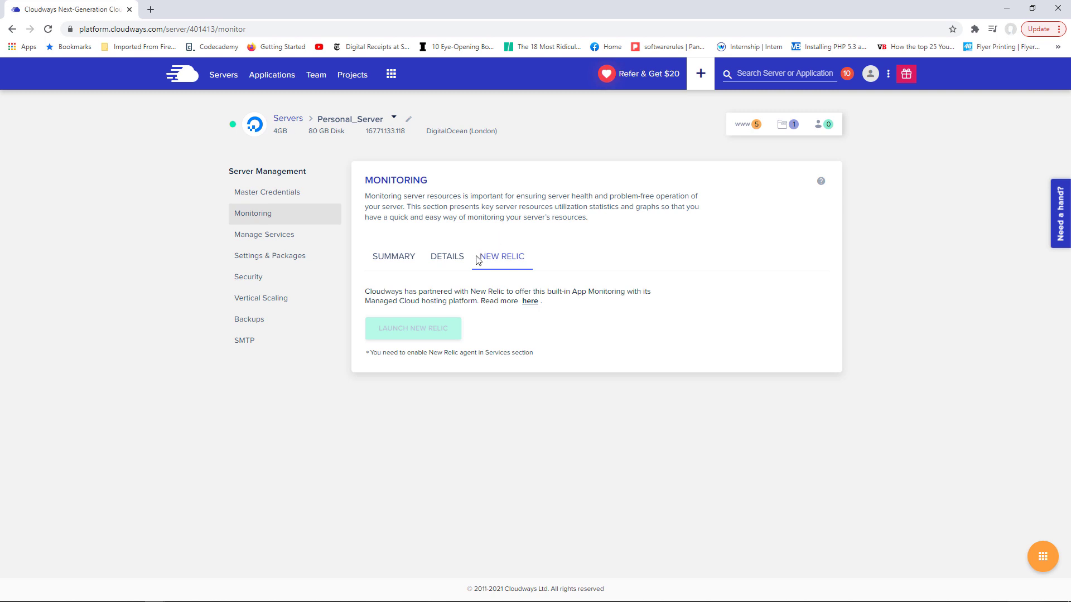
pyautogui.click(272, 238)
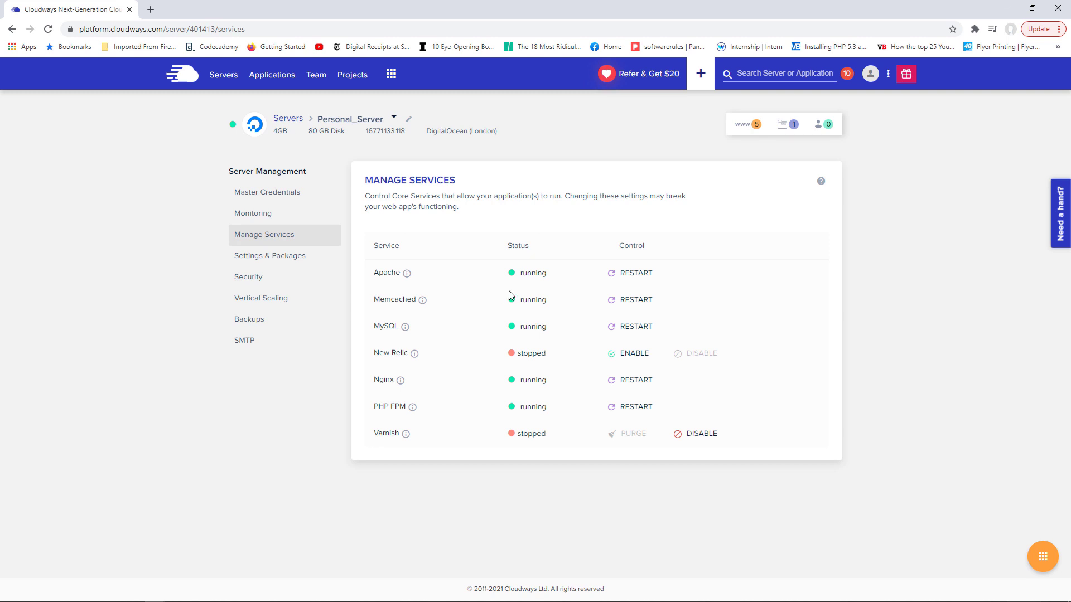
# - Read the info descriptions of each core service, then open Settings & Packages
pyautogui.moveTo(406, 275)
pyautogui.moveTo(401, 386)
pyautogui.moveTo(409, 412)
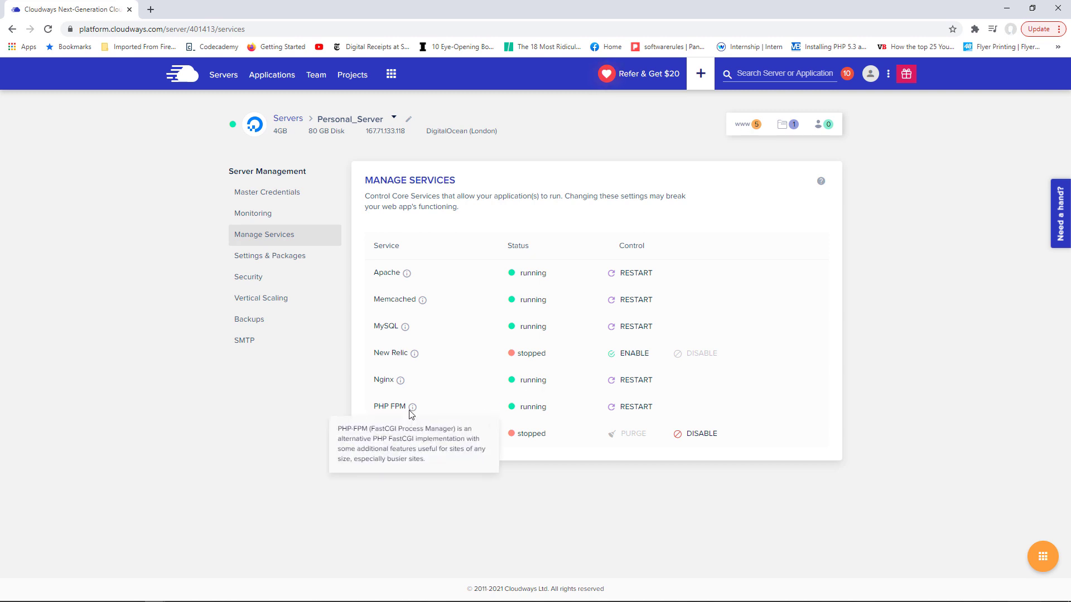
pyautogui.moveTo(407, 440)
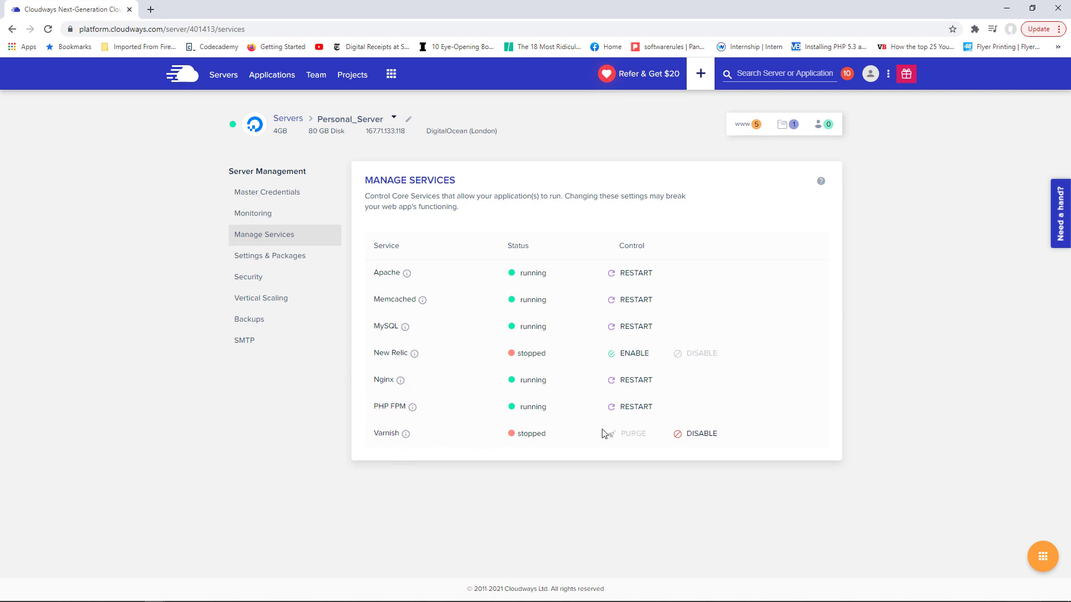
pyautogui.moveTo(423, 304)
pyautogui.click(284, 259)
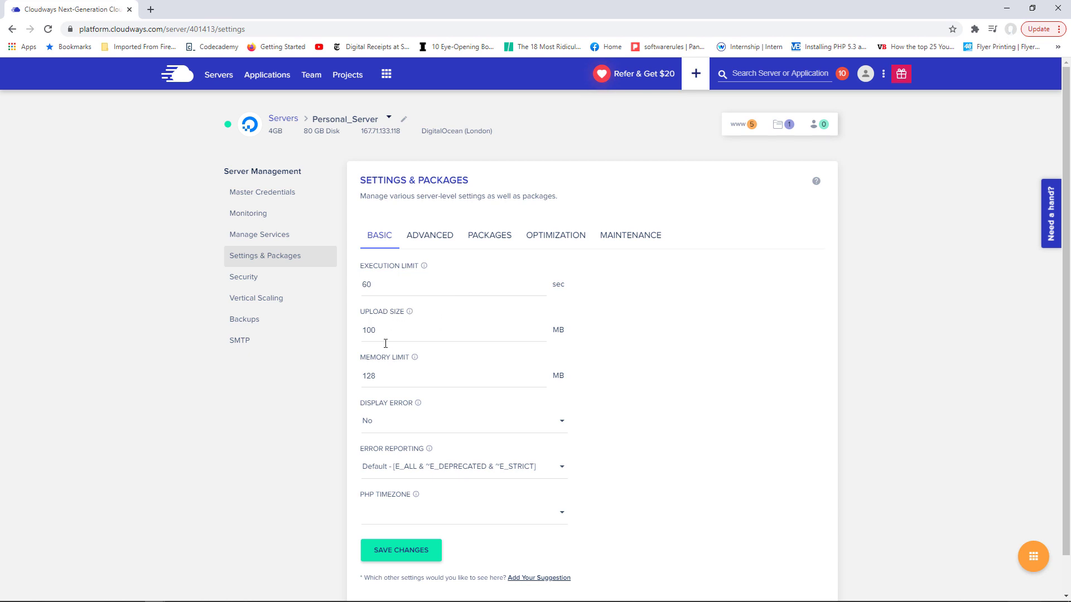
# - Check the Basic PHP limits, leaving upload size at 100 MB, then scroll through the Advanced tab settings
pyautogui.moveTo(384, 335); pyautogui.dragTo(370, 333)
pyautogui.click(394, 329)
pyautogui.click(435, 238)
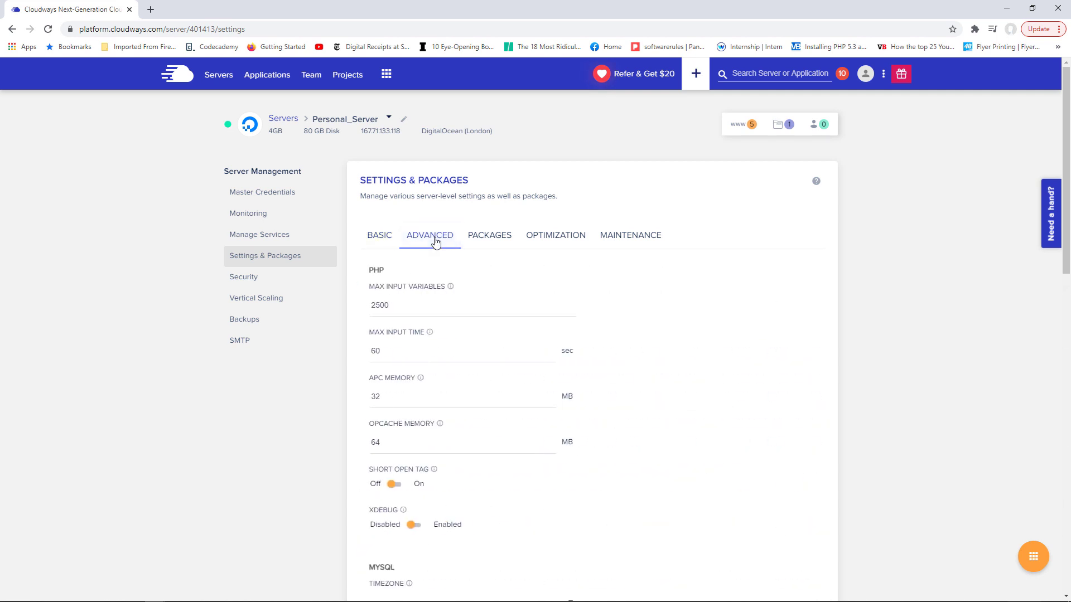
pyautogui.scroll(-1, 1068, 239)
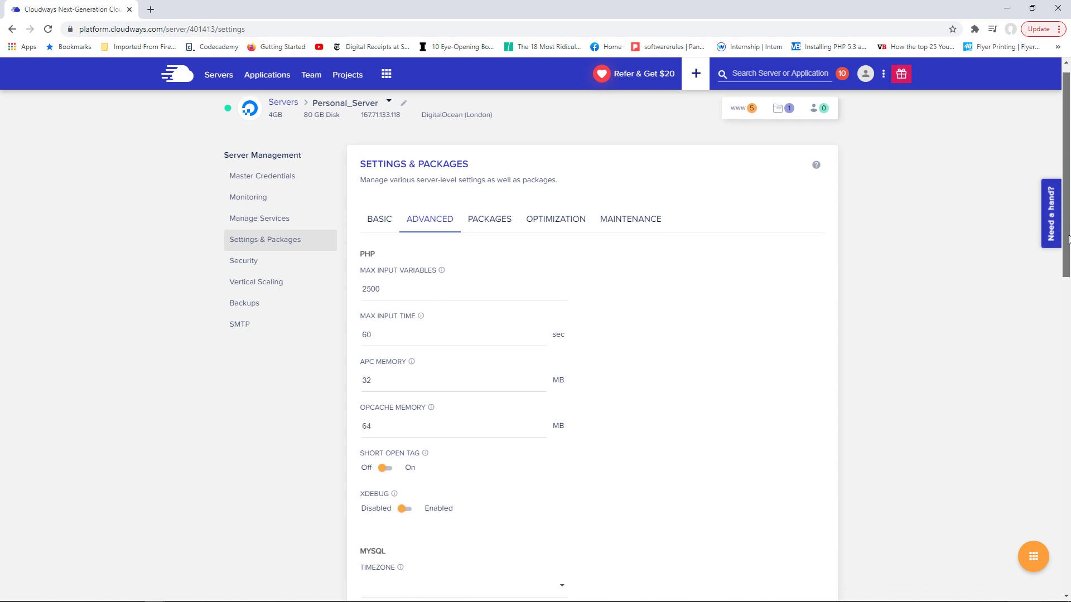
pyautogui.moveTo(1068, 239); pyautogui.dragTo(1067, 442)
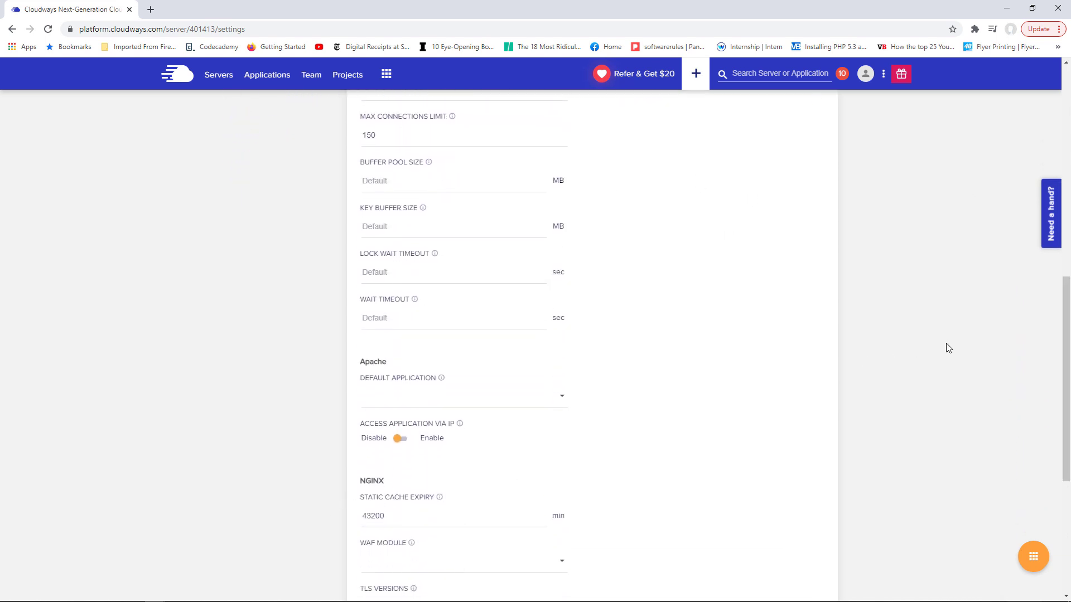
pyautogui.moveTo(1065, 312); pyautogui.dragTo(1065, 81)
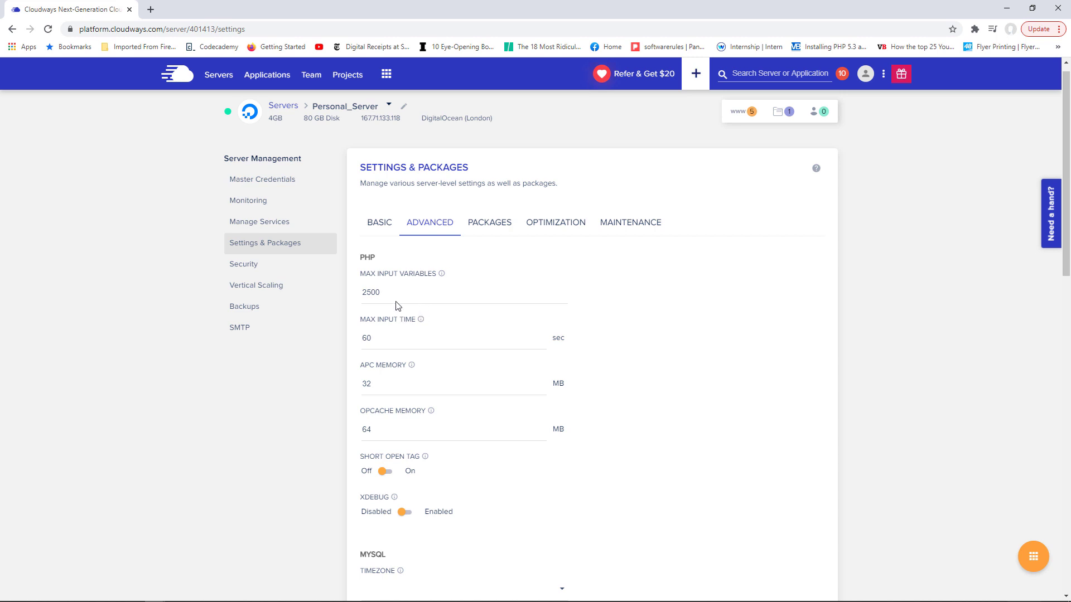
pyautogui.scroll(1, 502, 229)
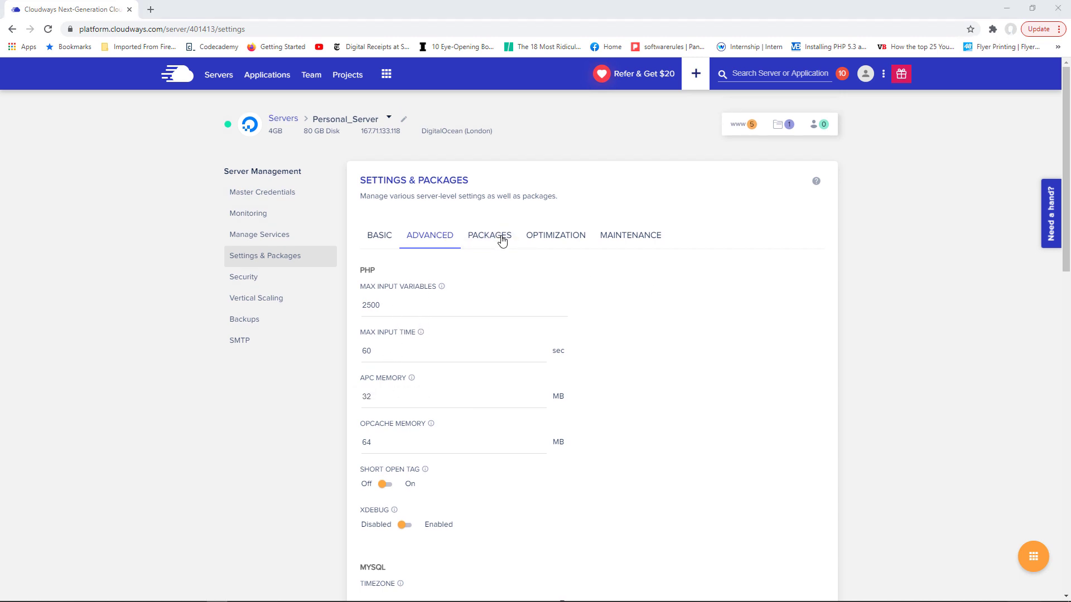
# - Show Personal_Server's packages, then its Optimization settings with the five Disk Cleanup options
pyautogui.click(499, 237)
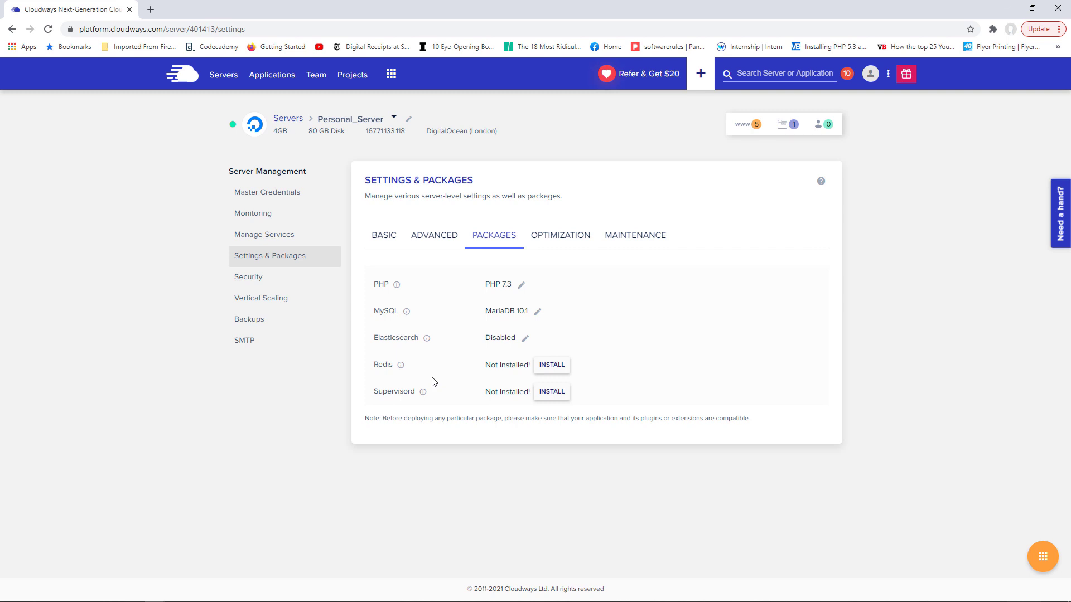
pyautogui.click(552, 246)
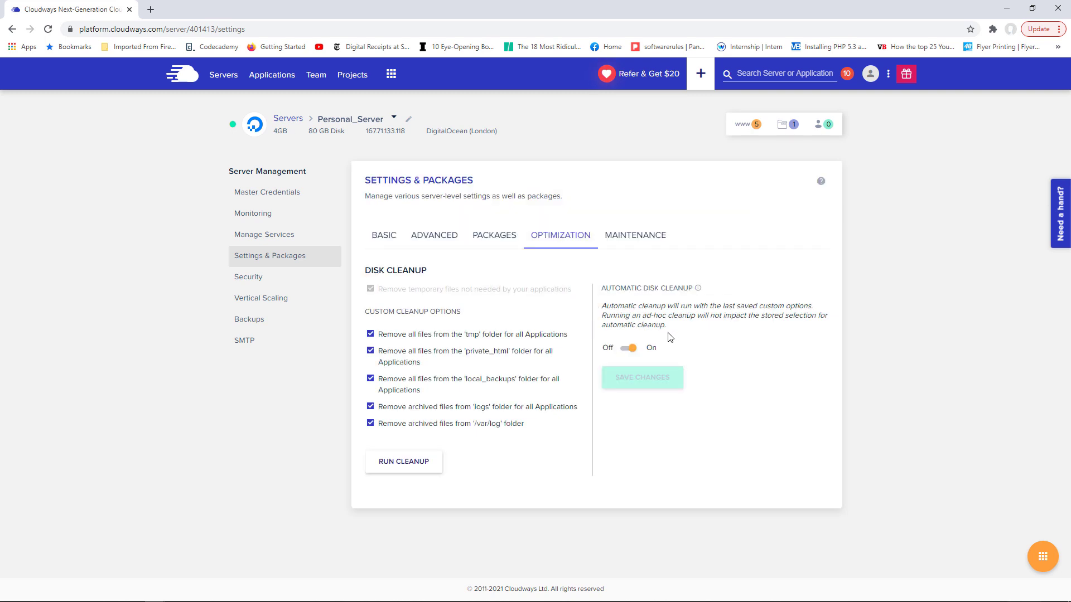
# - Switch Automatic Disk Cleanup to On for Personal_Server
pyautogui.click(631, 349)
# - Check the Thursday 03:00 UTC maintenance window, then go to the server's Security page
pyautogui.click(638, 245)
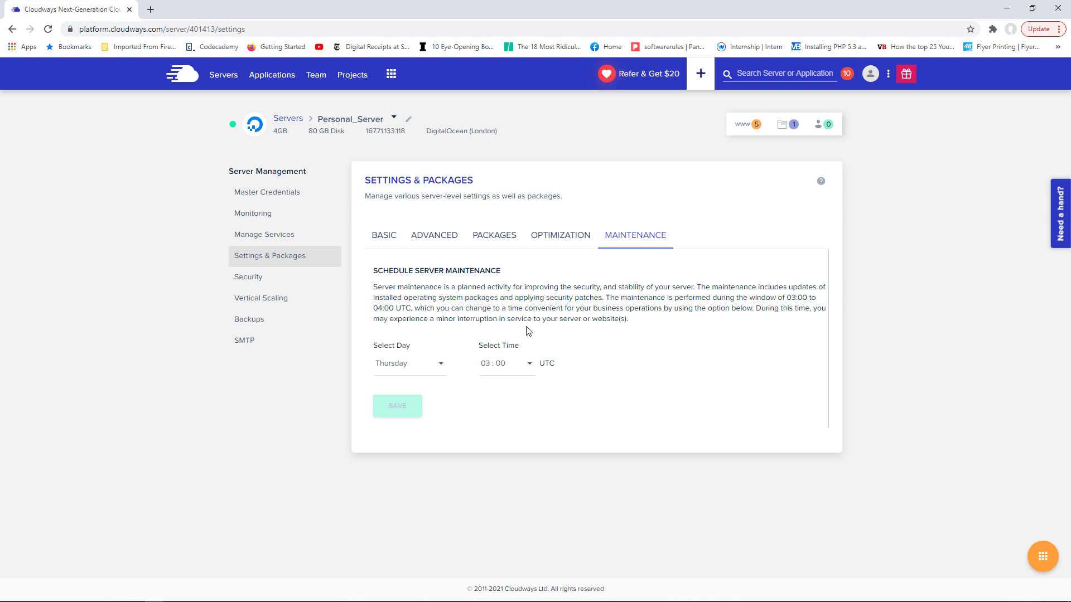
pyautogui.click(257, 285)
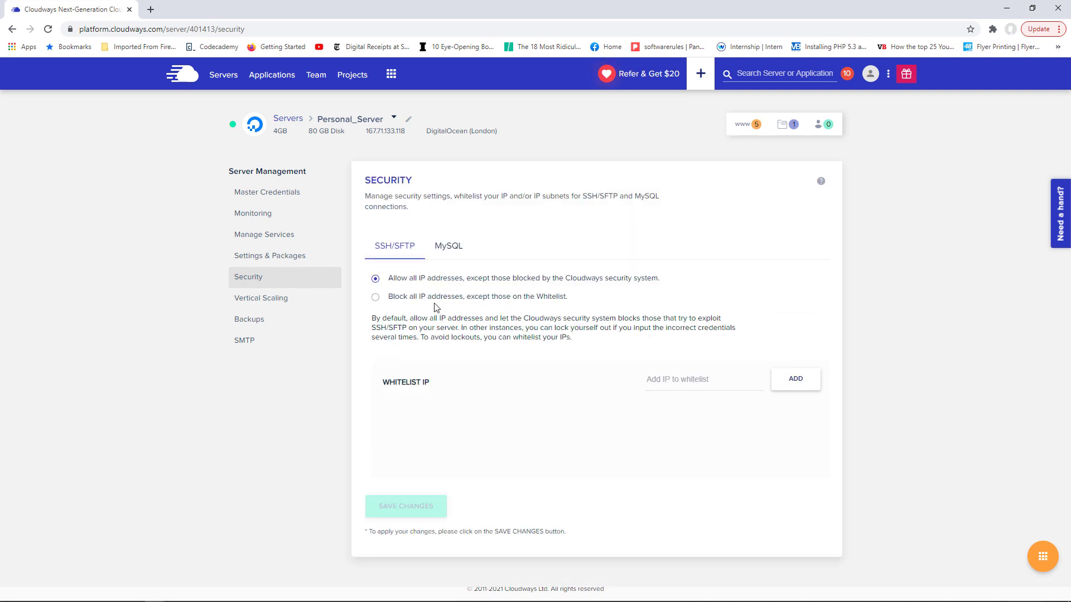
# - Leave SSH/SFTP open to all IPs, review the MySQL whitelist, then go to Vertical Scaling
pyautogui.click(412, 306)
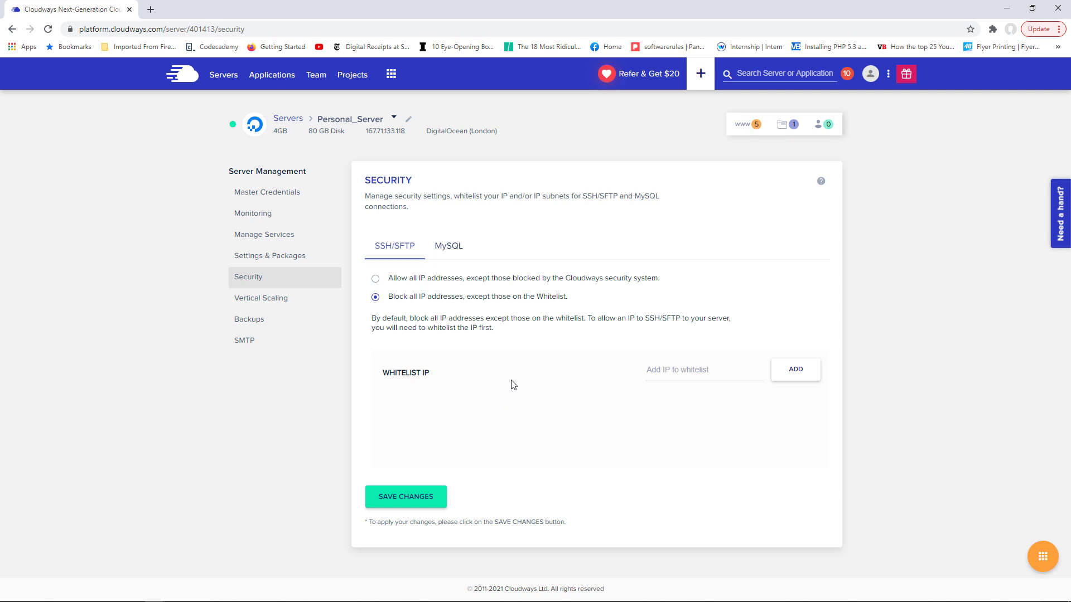
pyautogui.click(391, 280)
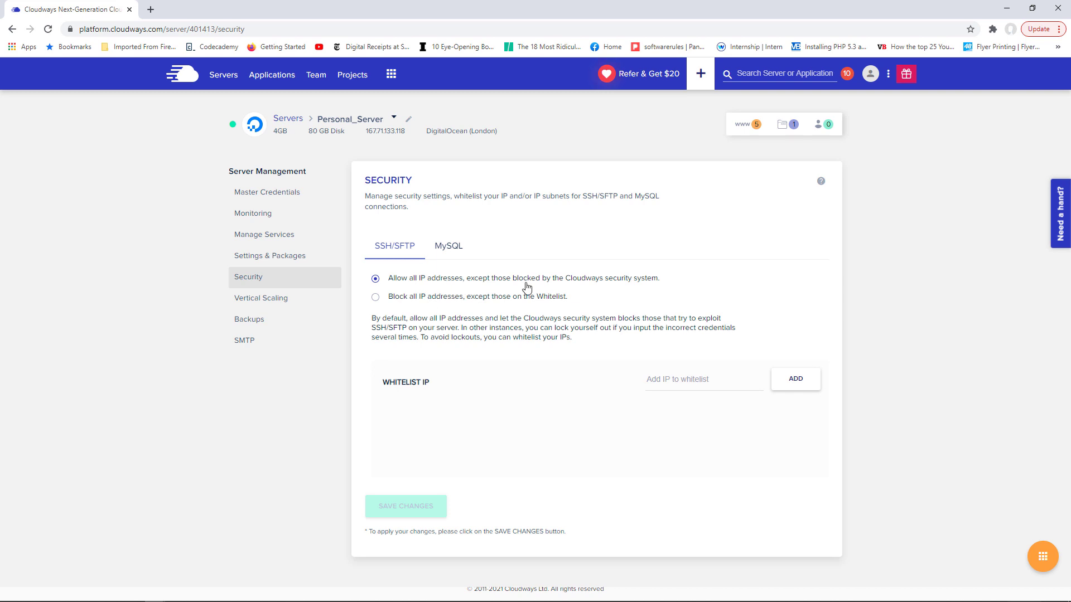
pyautogui.click(454, 250)
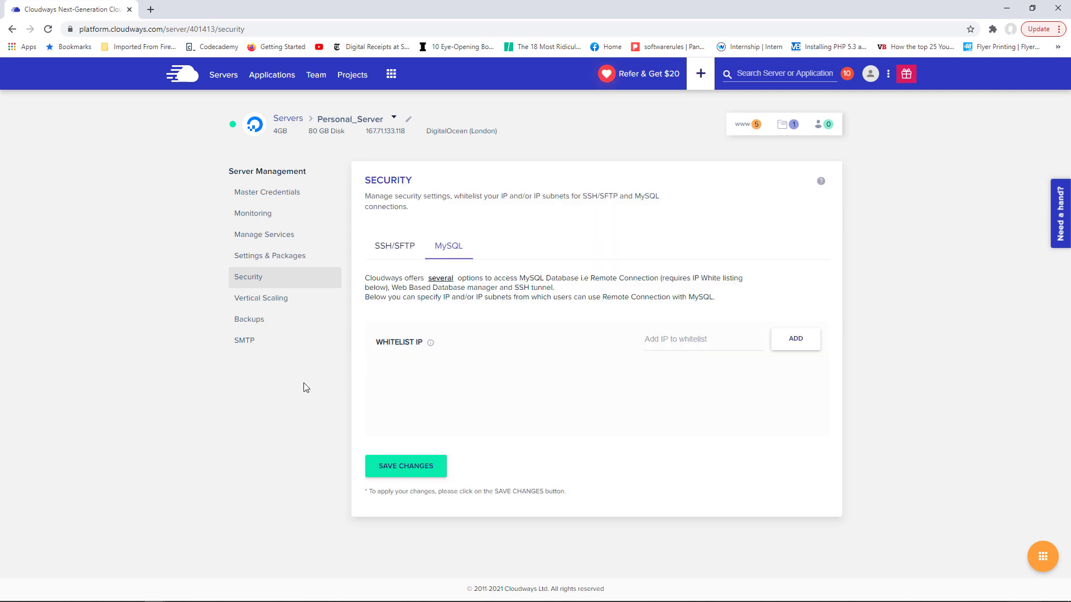
pyautogui.click(260, 299)
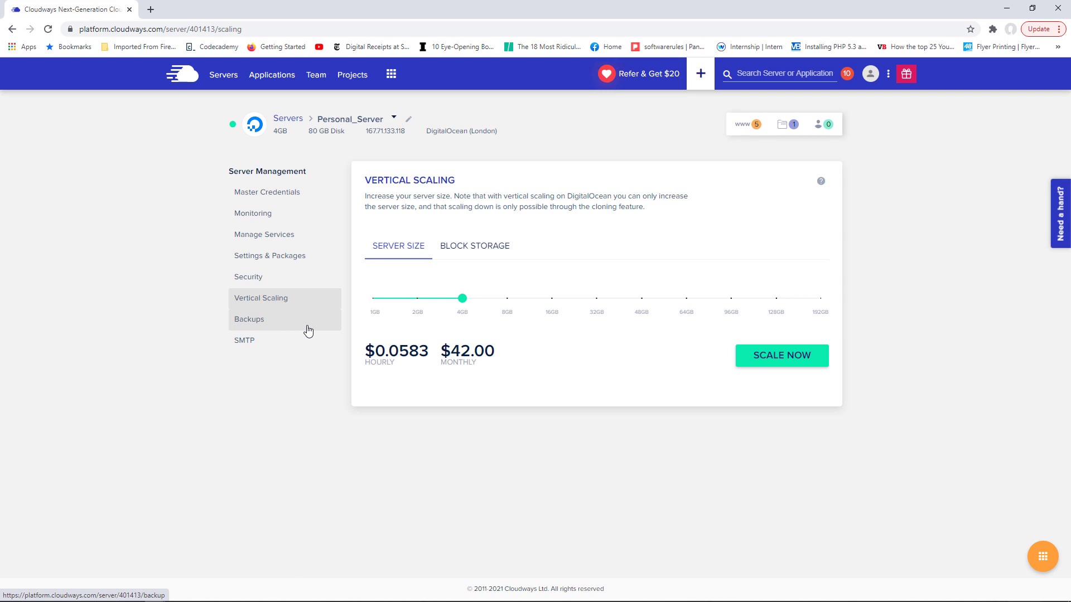
# - After reviewing the 4GB $42.00/month server size, go to the server's Backups page
pyautogui.click(260, 324)
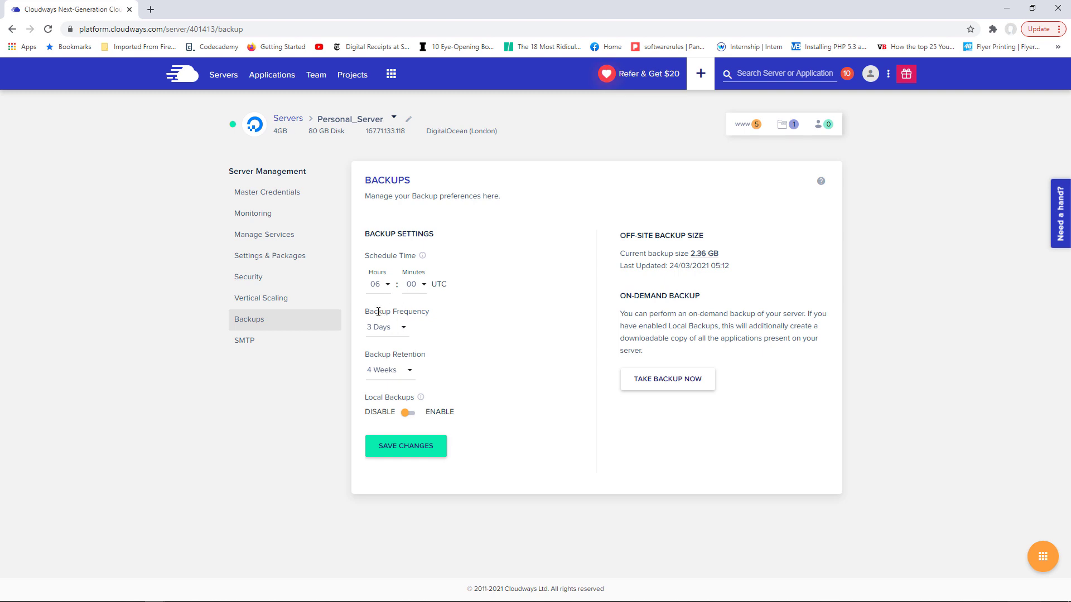
# - Review the Backup Retention choices, keeping 4 Weeks, and bring up the Backup Frequency choices
pyautogui.moveTo(427, 312); pyautogui.dragTo(378, 312)
pyautogui.click(436, 341)
pyautogui.click(409, 373)
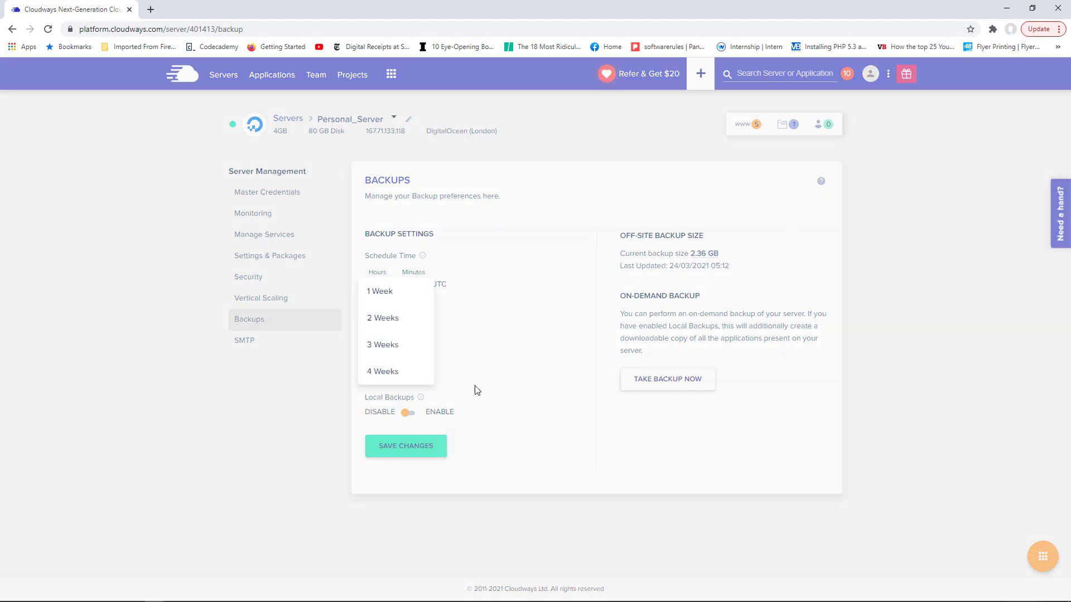
pyautogui.click(500, 394)
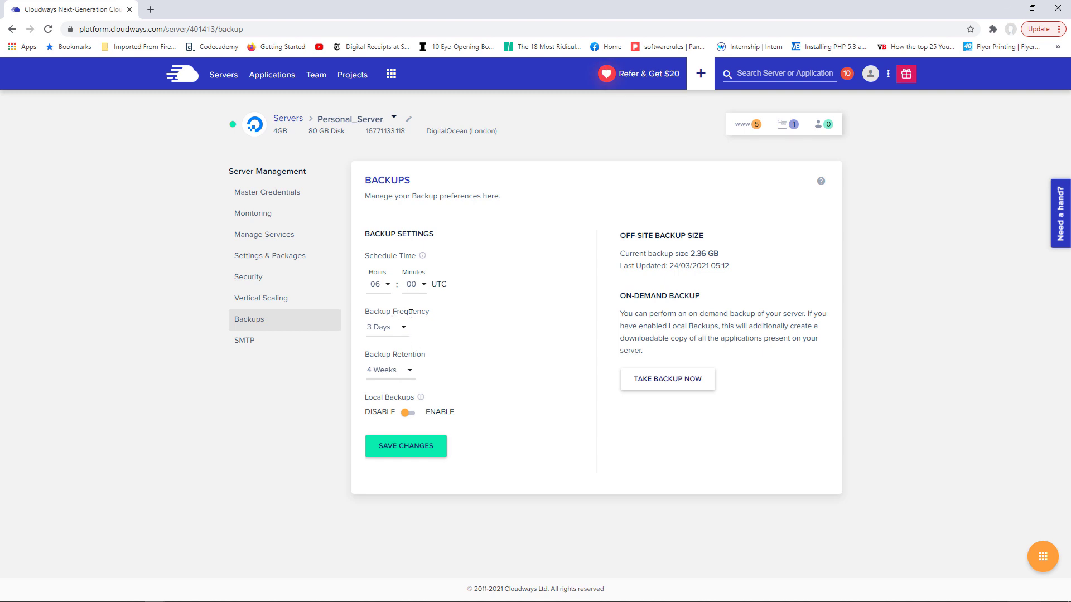
pyautogui.click(405, 330)
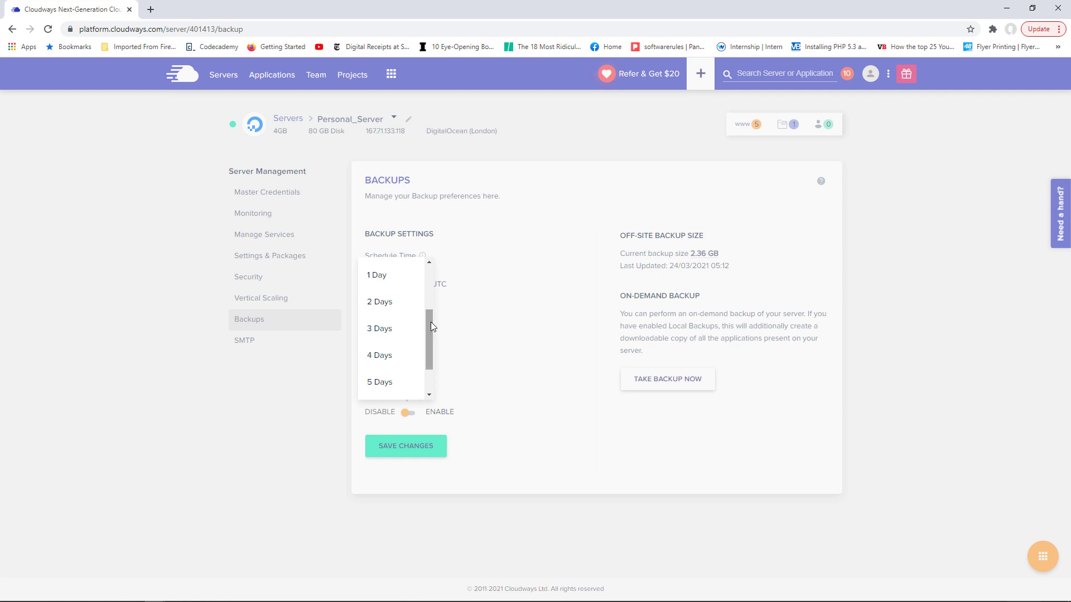
# - Scroll through the frequency choices, leave it at 3 Days, and go to SMTP settings
pyautogui.moveTo(430, 322); pyautogui.dragTo(430, 289)
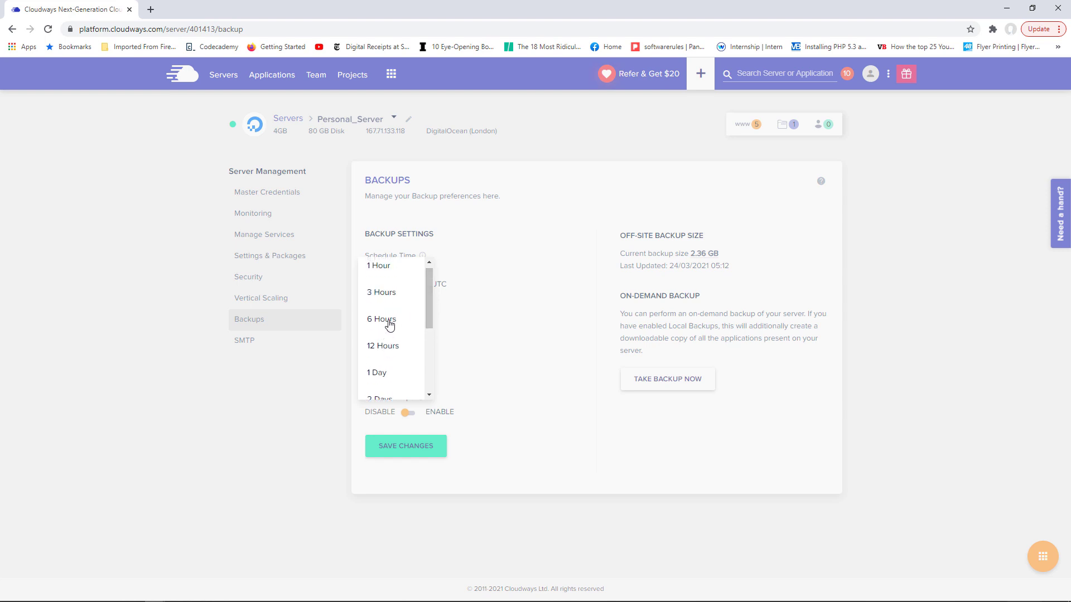
pyautogui.click(457, 327)
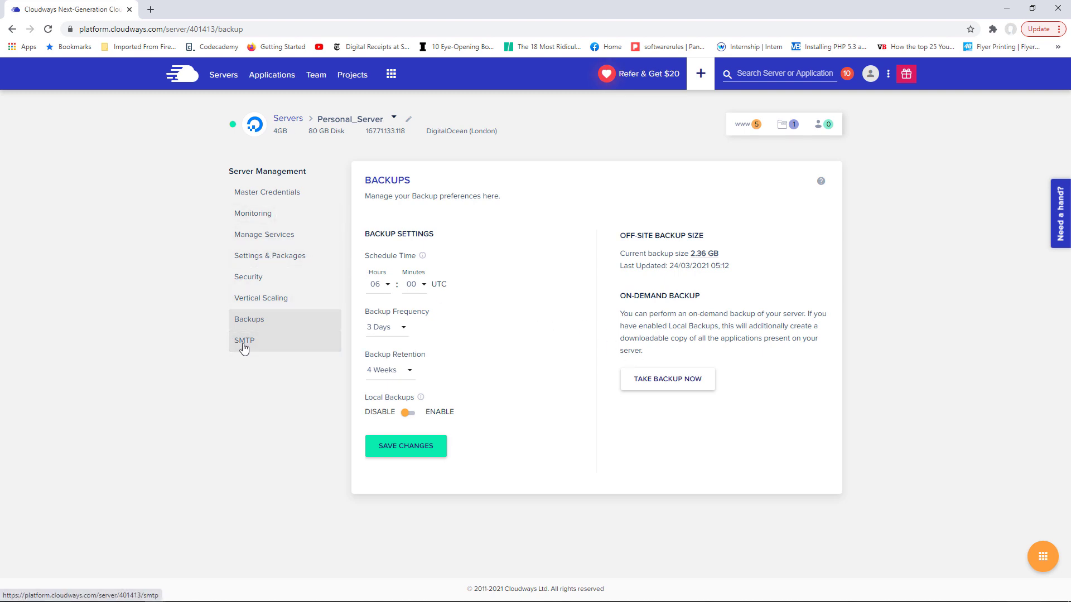
pyautogui.click(313, 349)
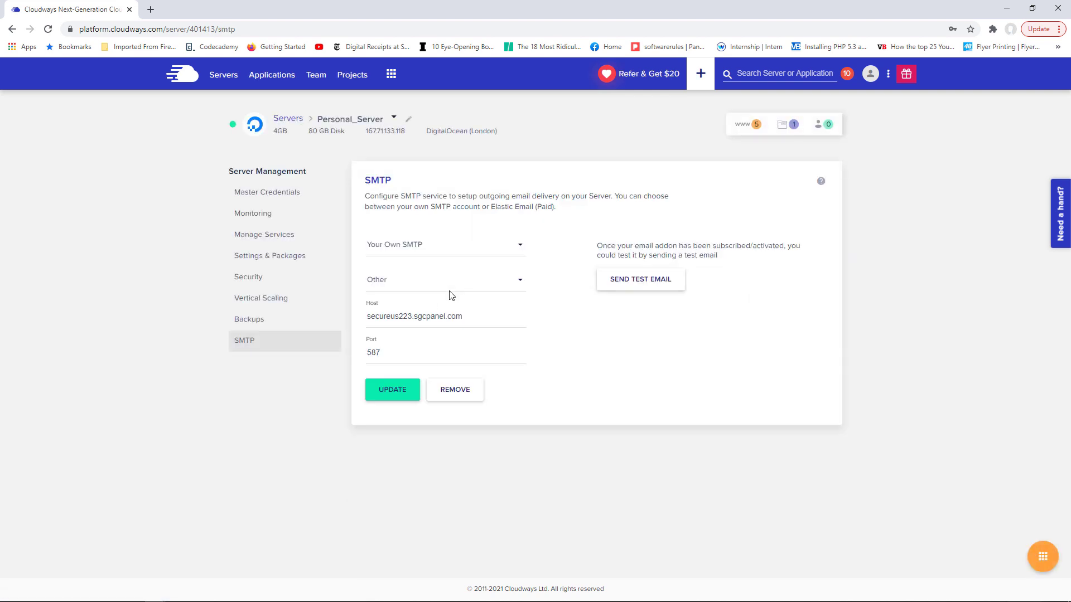
# - Review the outgoing mail provider options, keeping Your Own SMTP
pyautogui.click(518, 246)
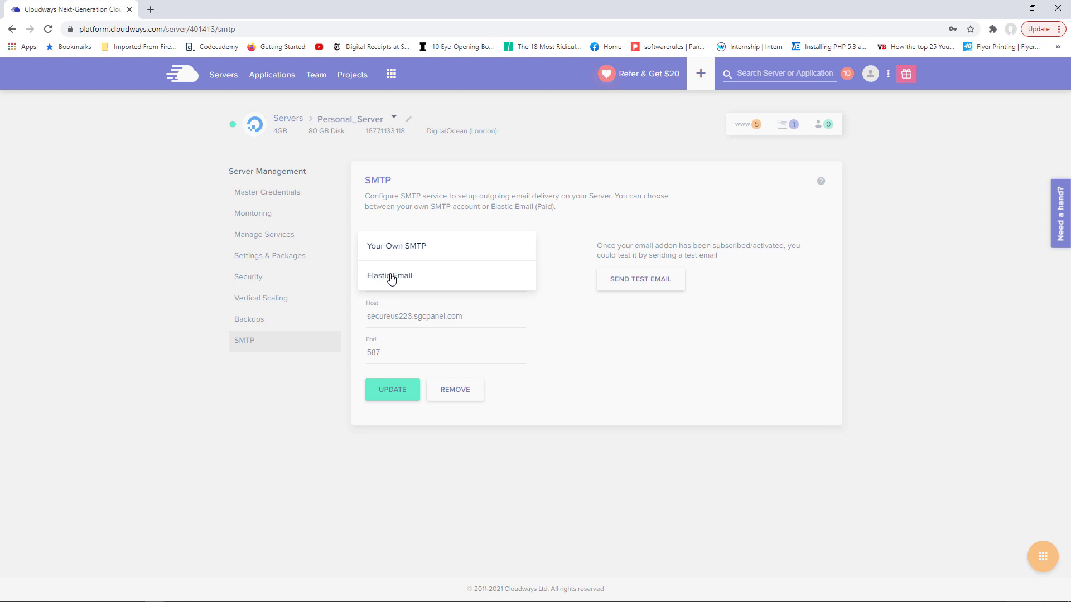
pyautogui.click(583, 335)
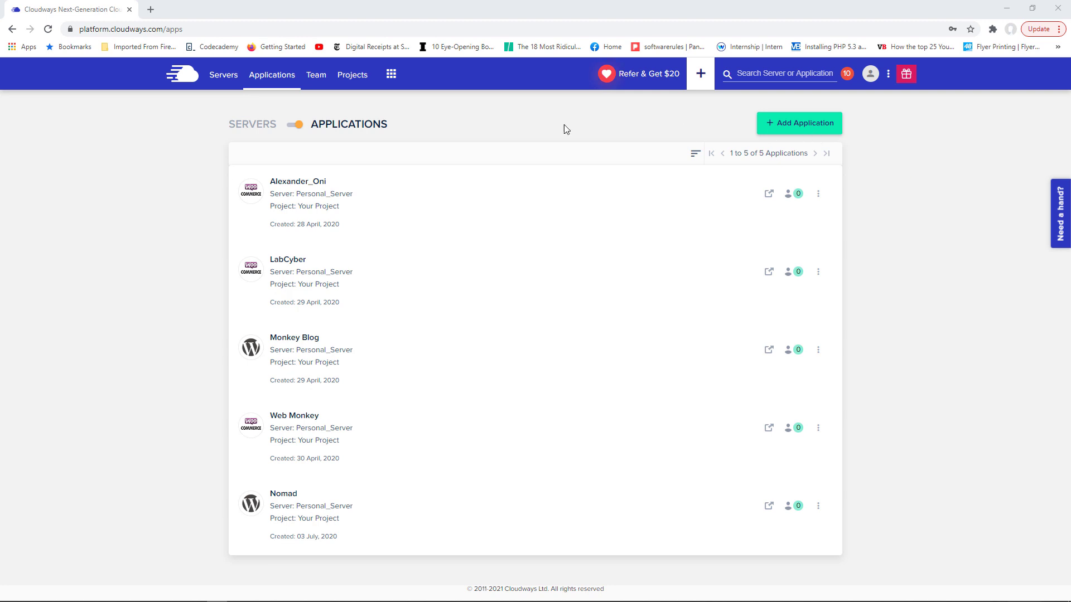
# - Start adding a new application on Personal_Server
pyautogui.click(803, 129)
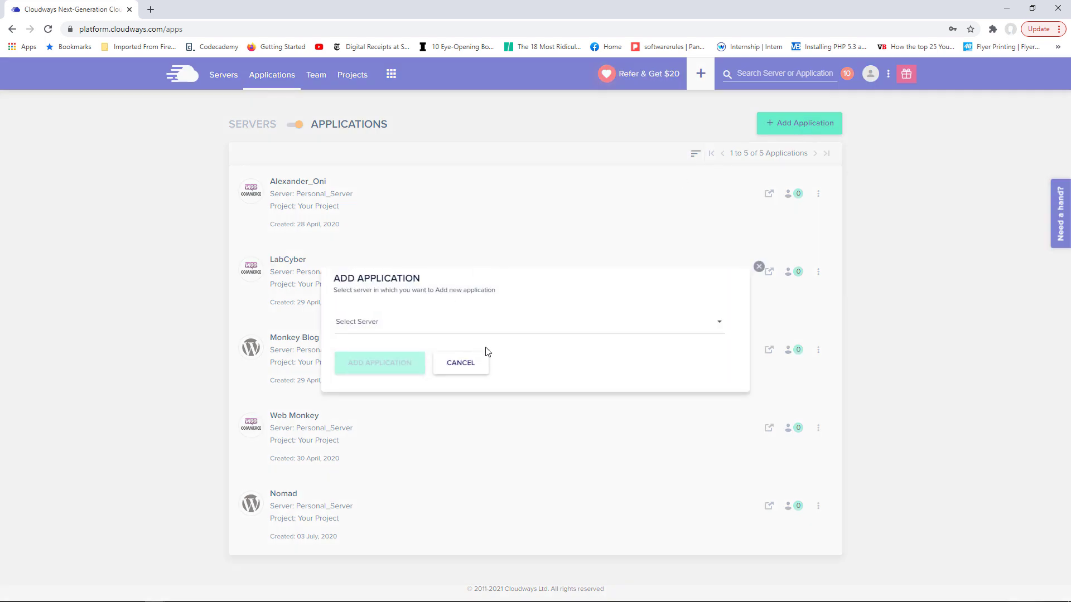
pyautogui.click(483, 337)
pyautogui.click(386, 351)
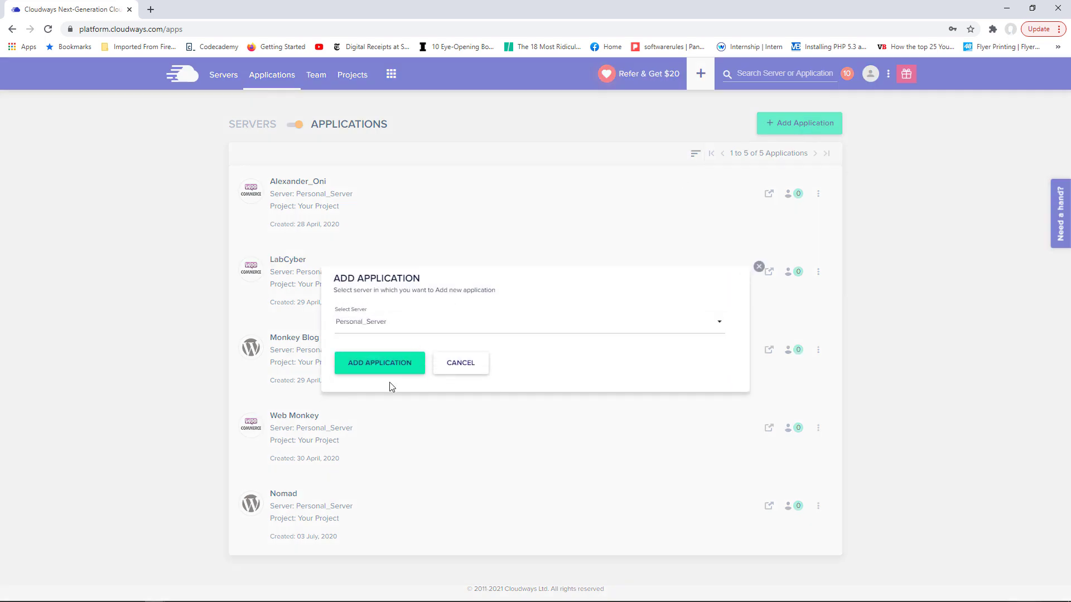
pyautogui.click(379, 365)
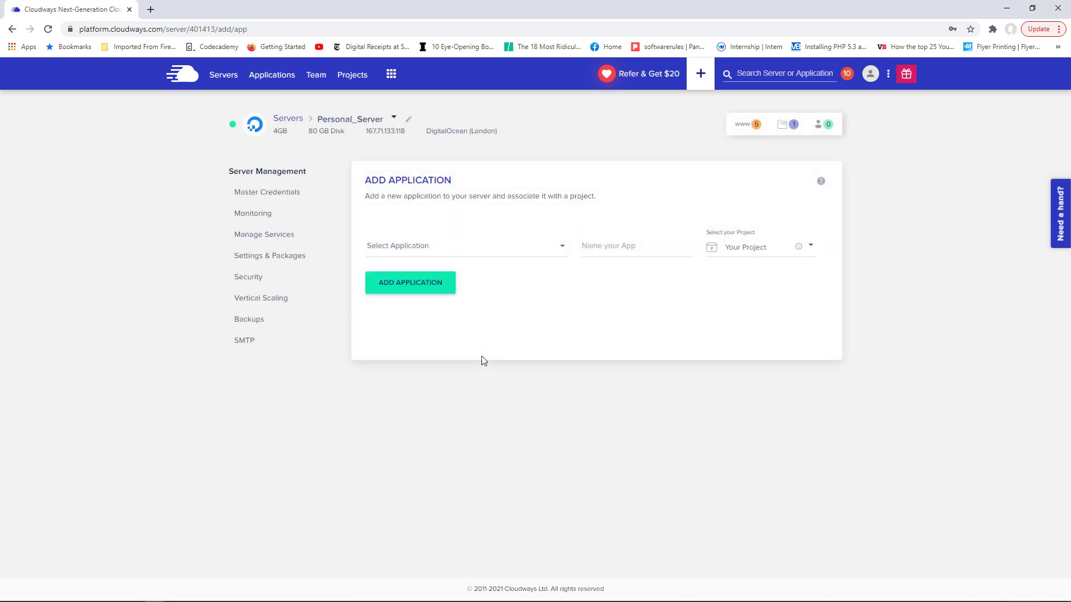
# - Select WordPress Version 5.6 and name the application 'Movie Test App'
pyautogui.click(564, 252)
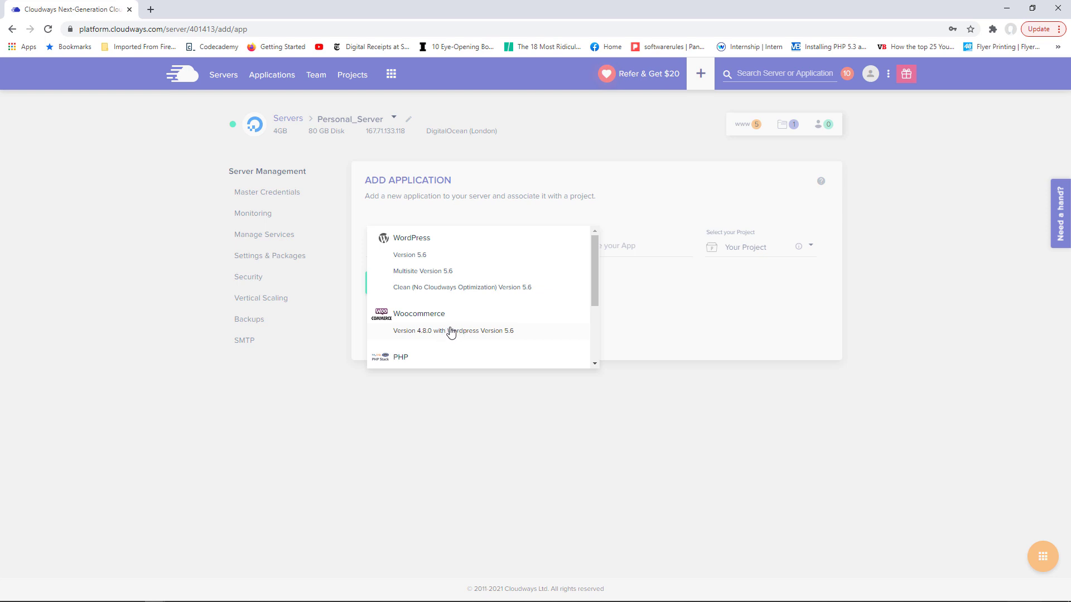
pyautogui.click(420, 255)
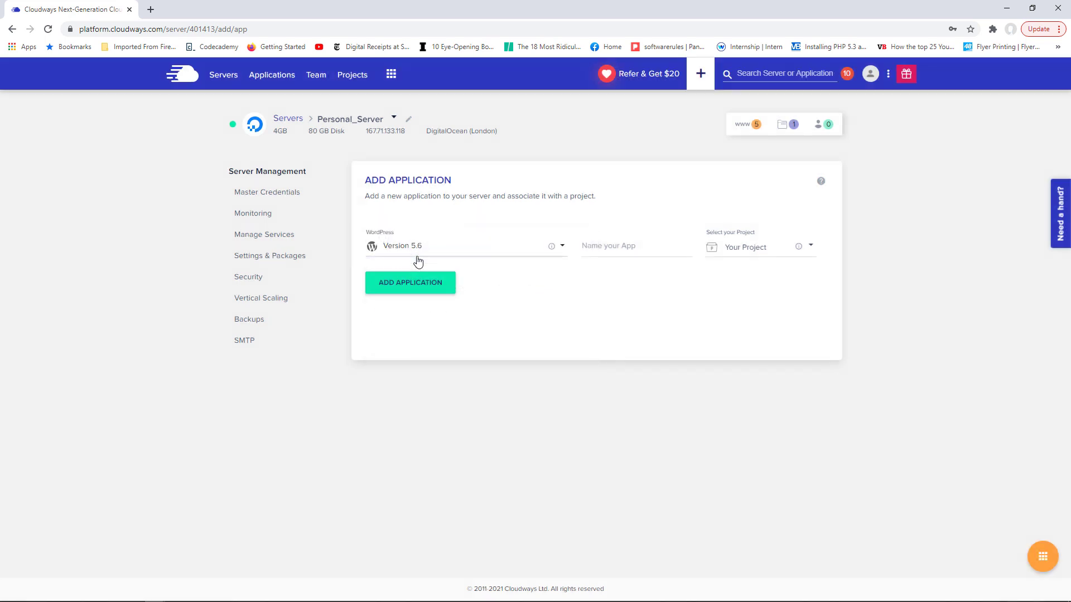
pyautogui.click(609, 249)
pyautogui.write('Te')
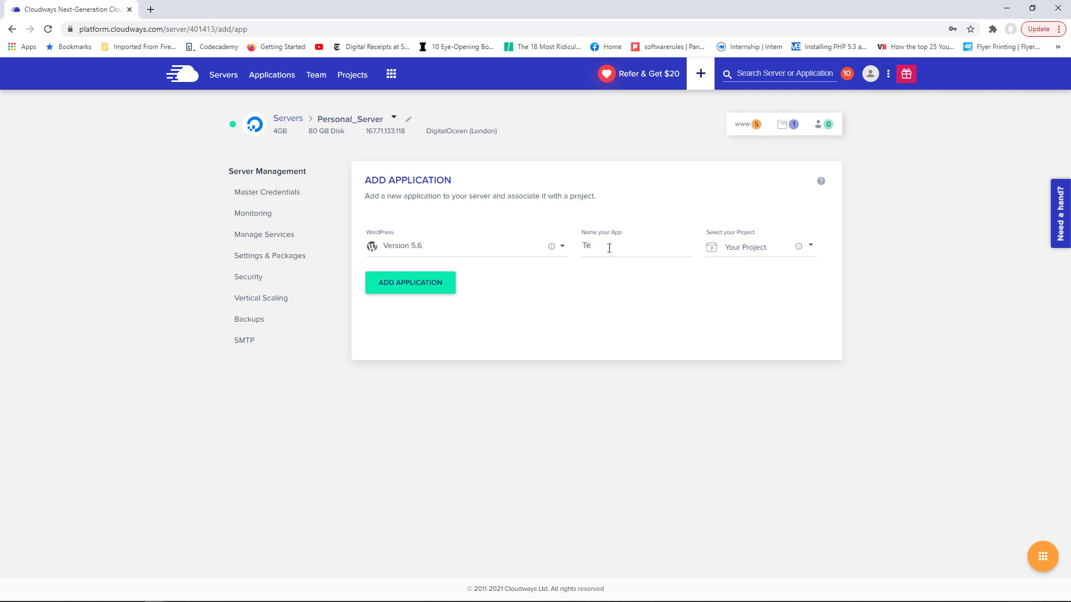
pyautogui.press('BackSpace')
pyautogui.press('BackSpace')
pyautogui.write('Movie Test App')
# - Install Movie Test App, then open its Access Details from the Applications list
pyautogui.click(414, 285)
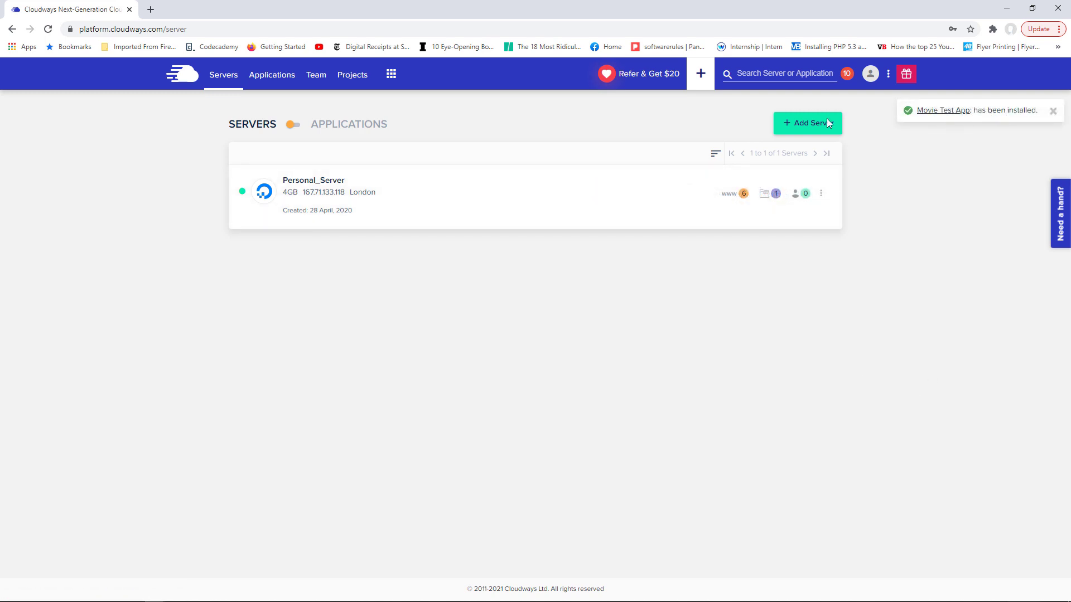
pyautogui.click(273, 77)
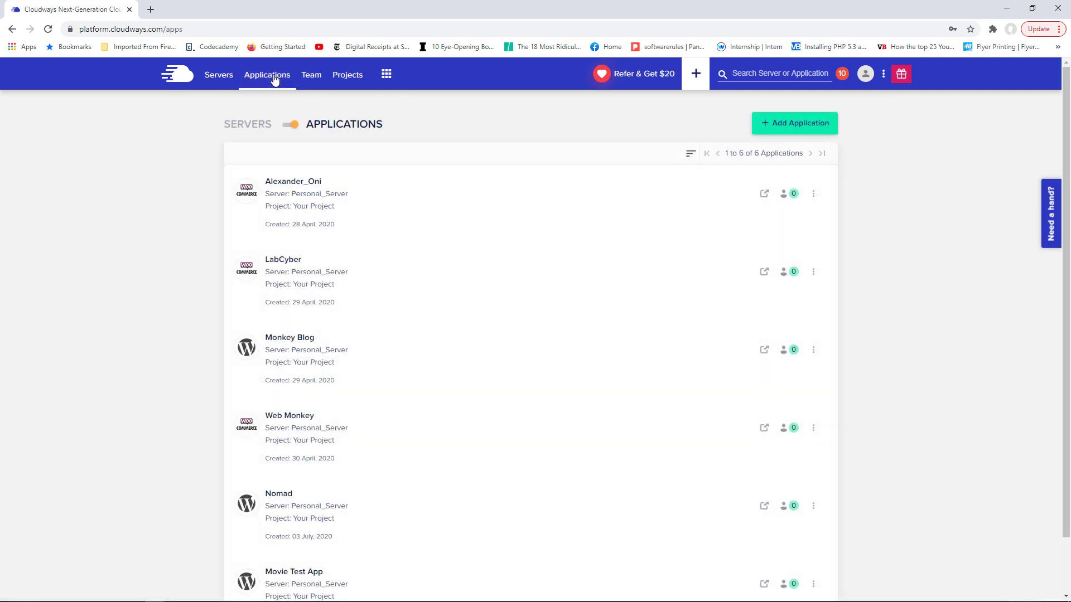
pyautogui.scroll(-2, 509, 345)
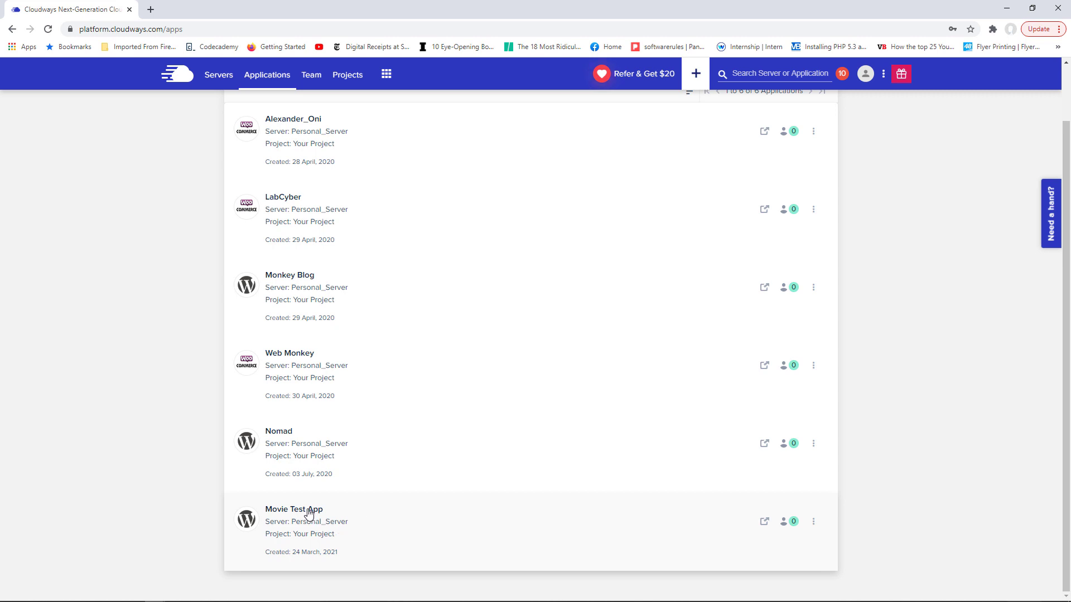
pyautogui.click(310, 510)
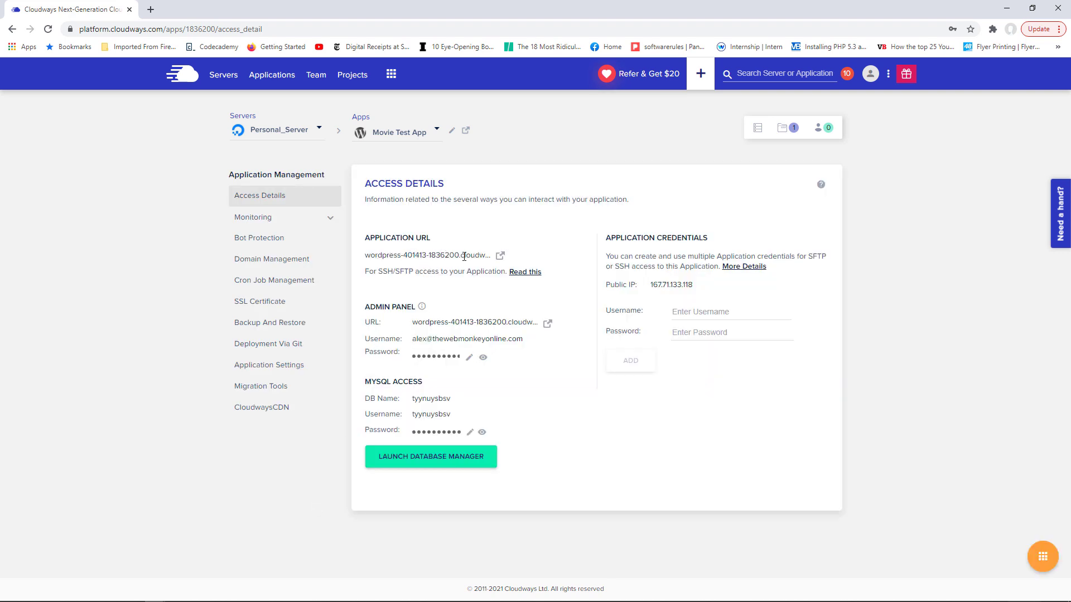
# - Open Movie Test App's live WordPress site in a new browser tab
pyautogui.click(500, 256)
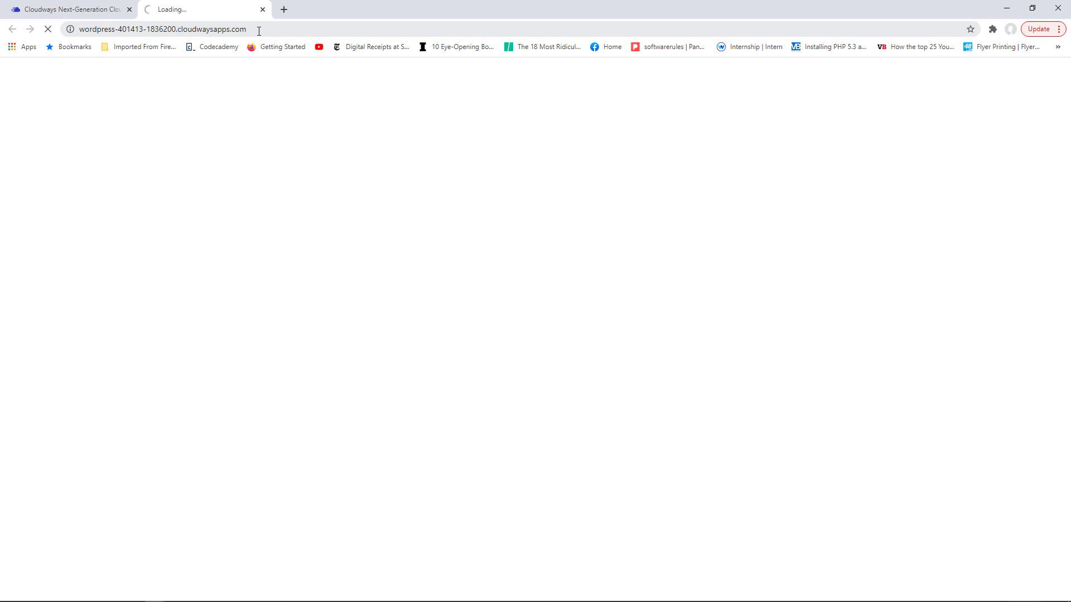
pyautogui.moveTo(259, 31); pyautogui.dragTo(79, 30)
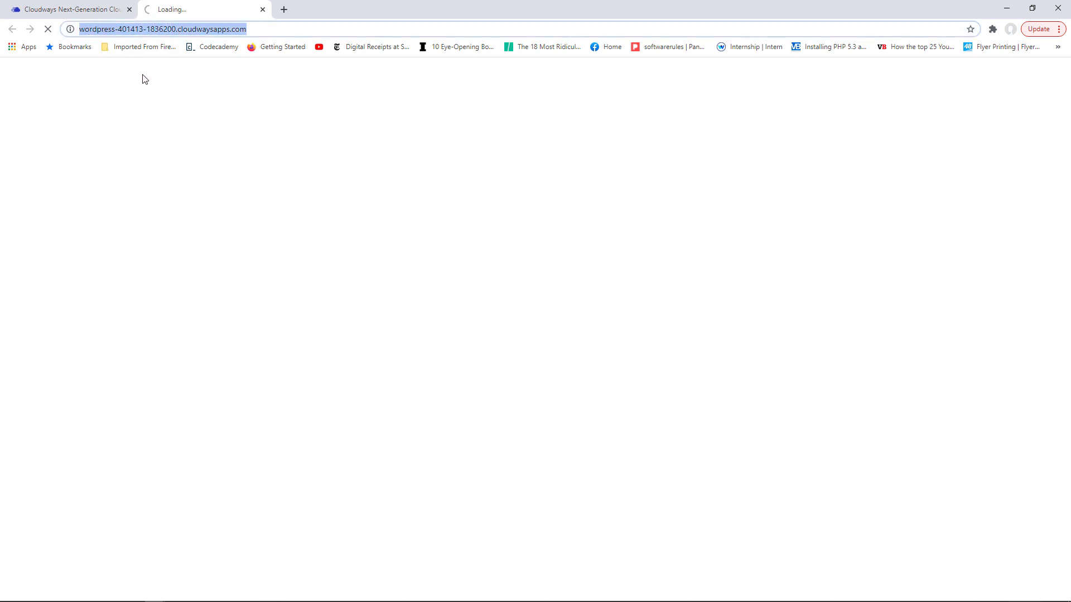
pyautogui.click(224, 137)
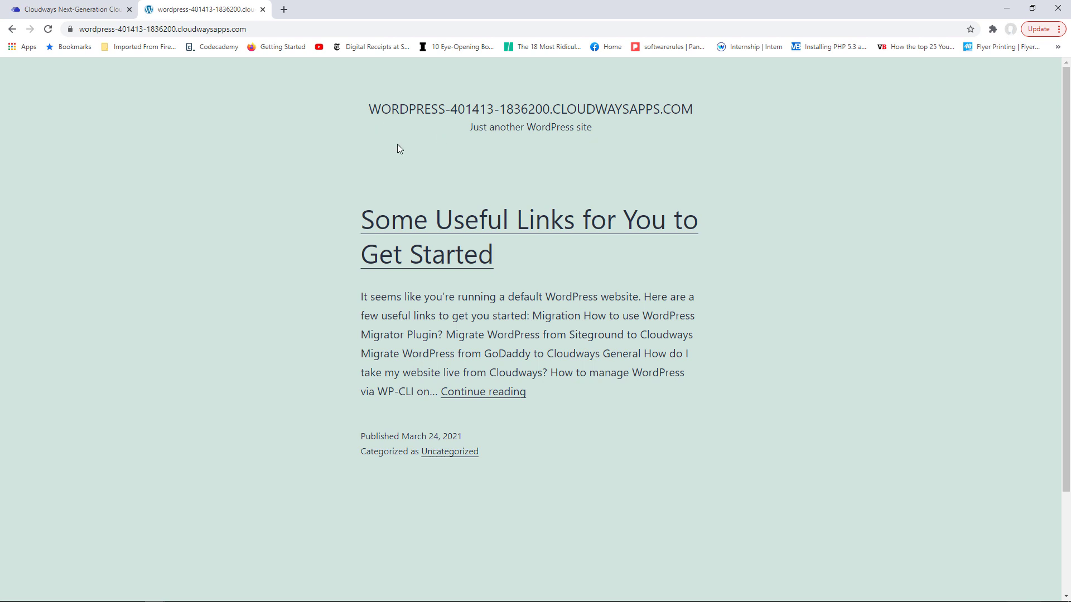
# - Append wp-admin to the site address to load its admin page, then go back to Cloudways
pyautogui.click(260, 26)
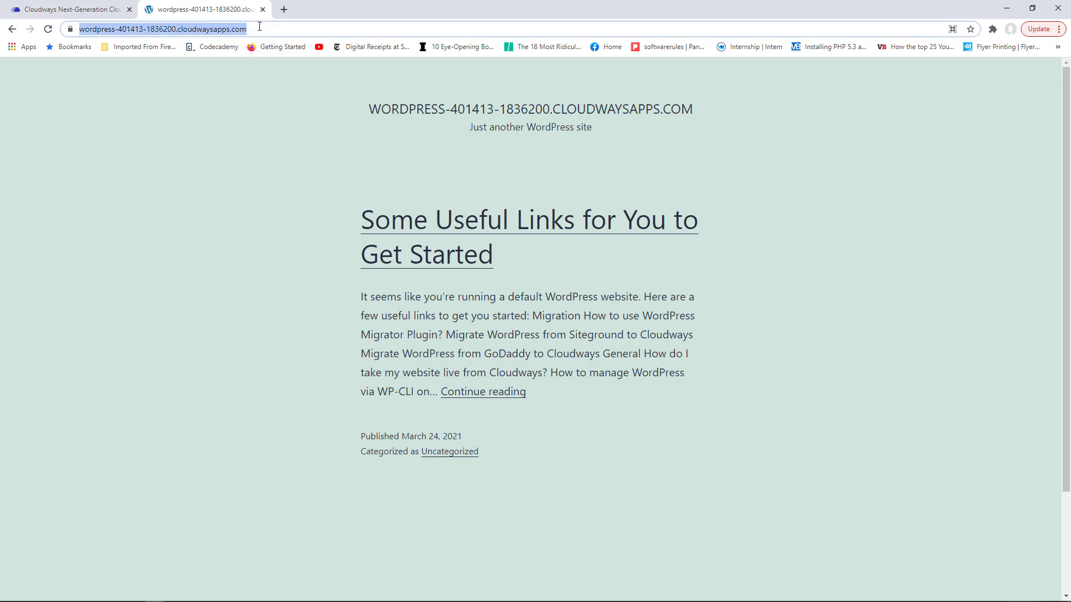
pyautogui.press('End')
pyautogui.write('wp-a')
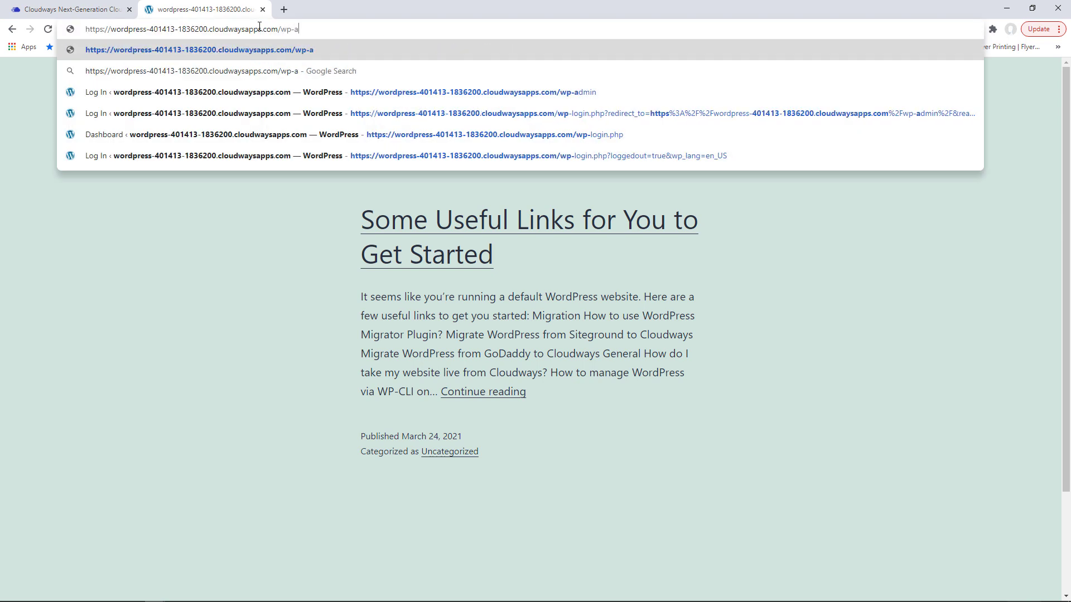
pyautogui.write('dmin')
pyautogui.press('Return')
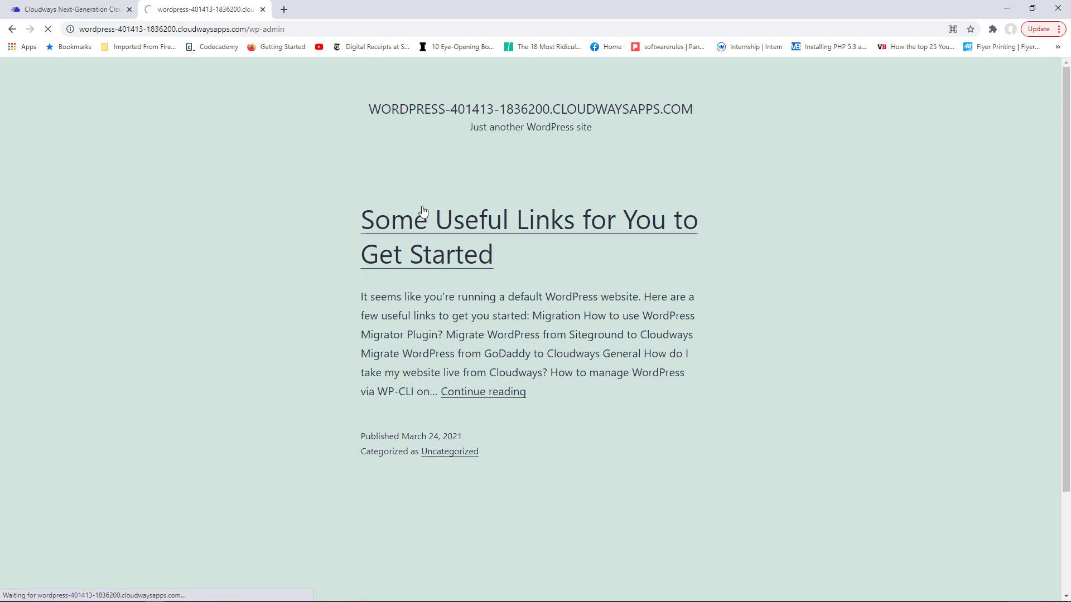
pyautogui.click(70, 9)
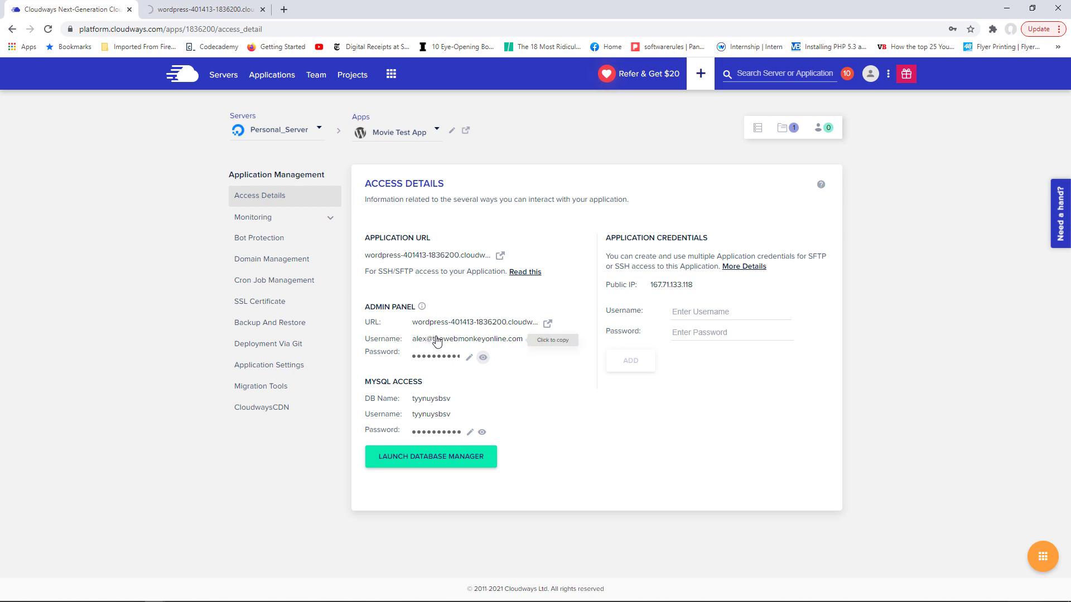
# - Copy Movie Test App's WordPress admin password and switch to the new site's wp-admin tab
pyautogui.click(468, 363)
pyautogui.click(520, 360)
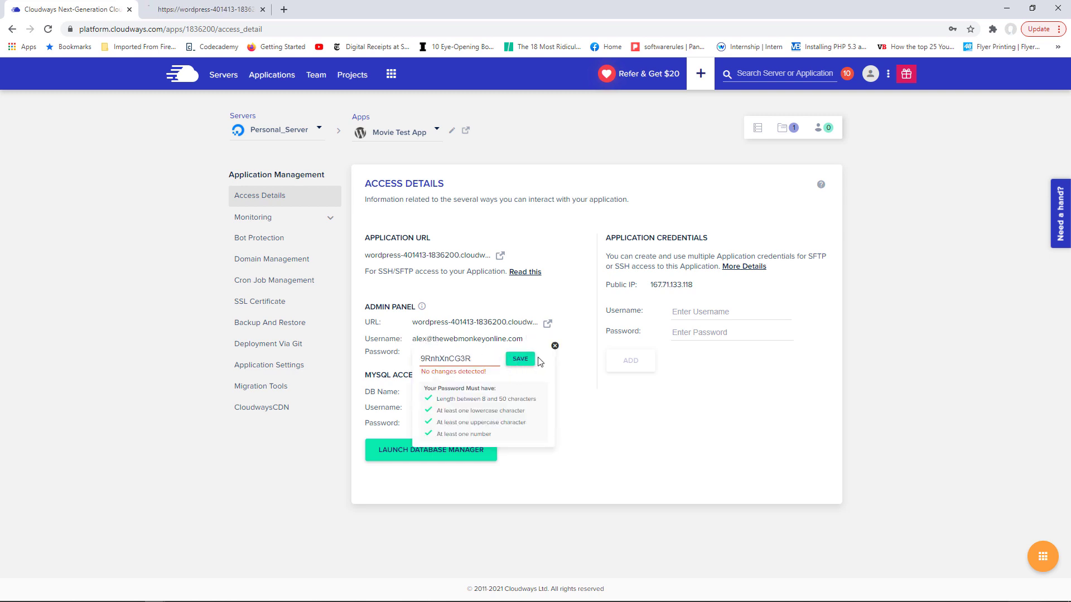
pyautogui.click(555, 345)
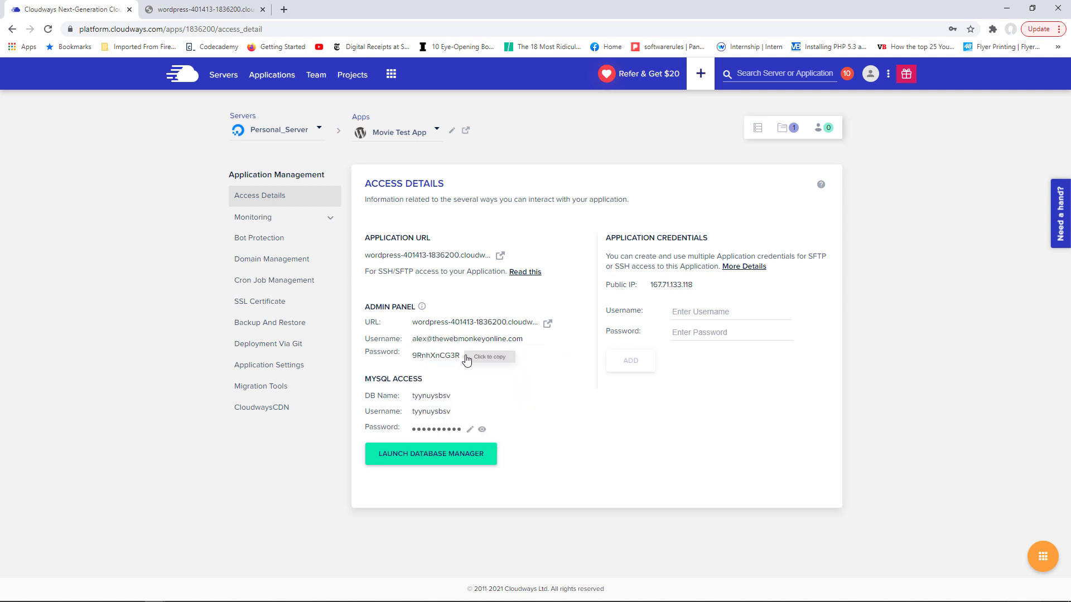
pyautogui.click(437, 360)
pyautogui.click(246, 7)
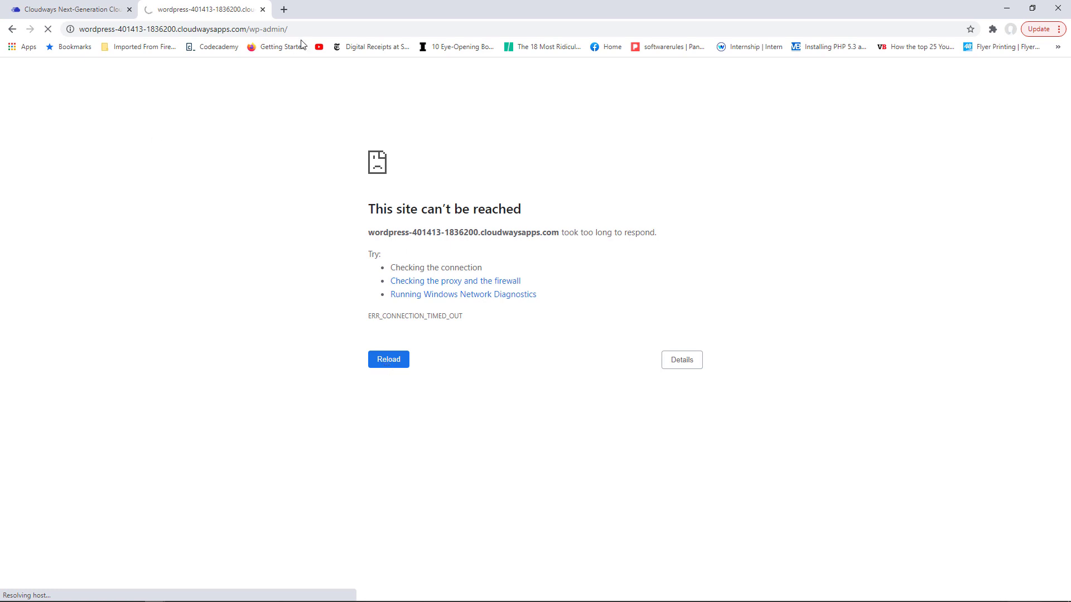
pyautogui.moveTo(291, 28); pyautogui.dragTo(255, 26)
# - Log in to the new site's wp-admin with the pasted password and the saved admin username
pyautogui.click(626, 234)
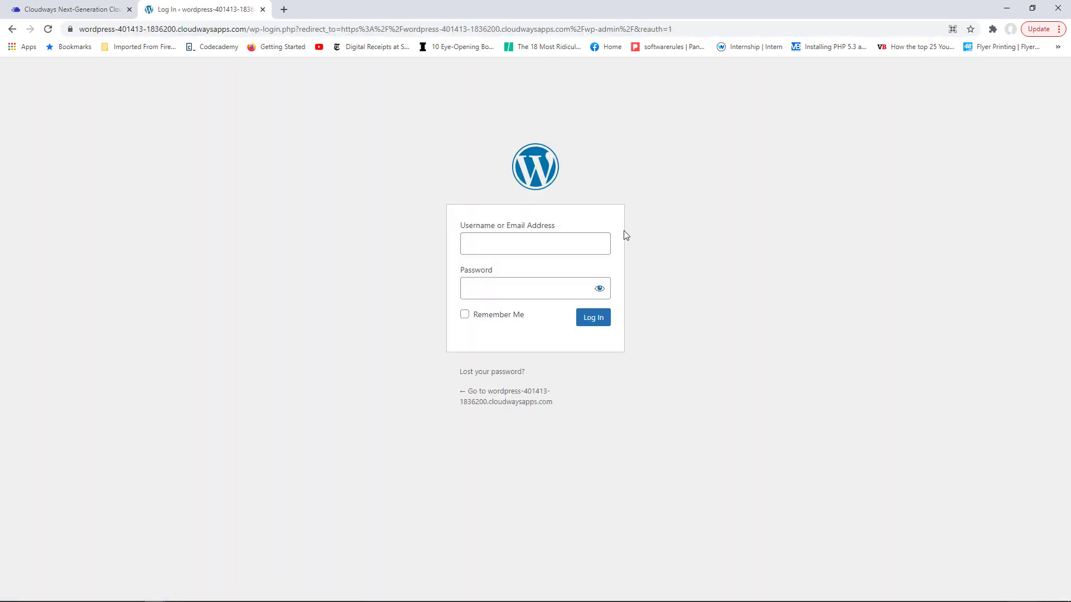
pyautogui.click(479, 289)
pyautogui.hotkey('ctrl', 'v')
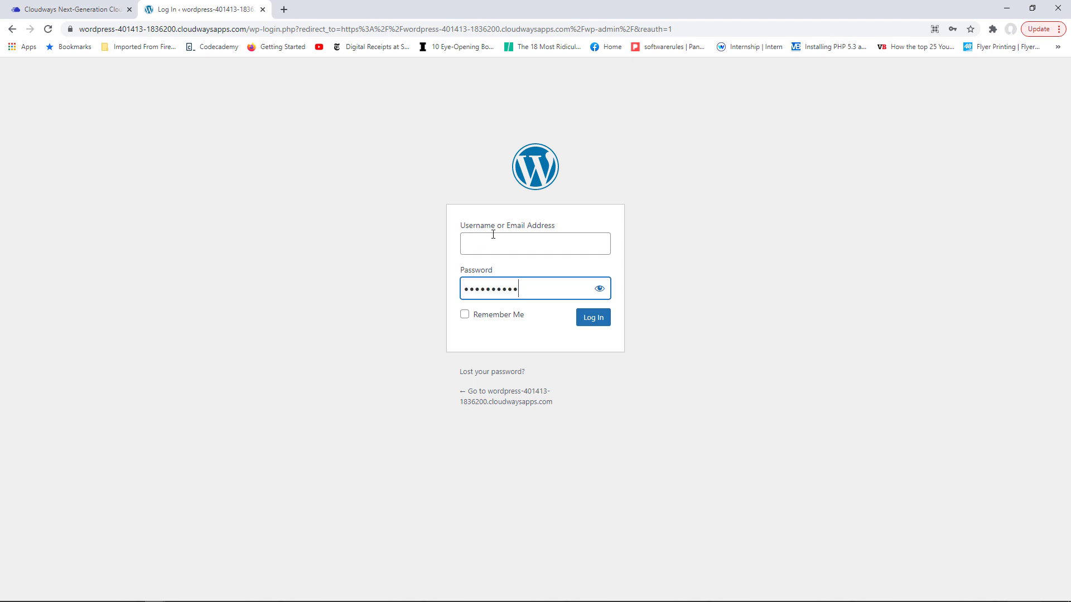
pyautogui.click(492, 234)
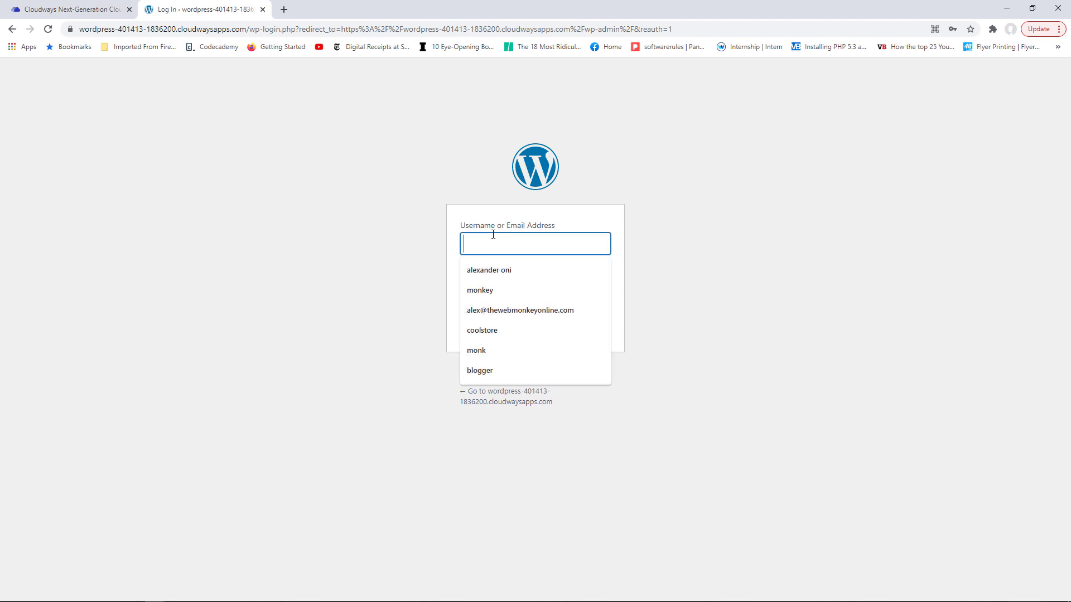
pyautogui.click(553, 312)
pyautogui.click(591, 322)
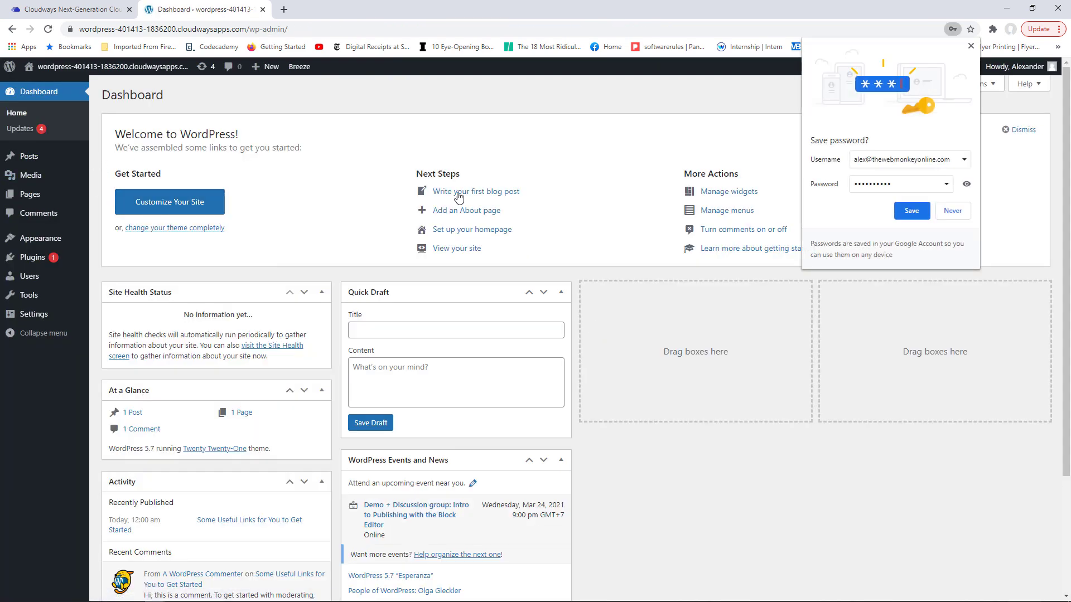
pyautogui.click(971, 47)
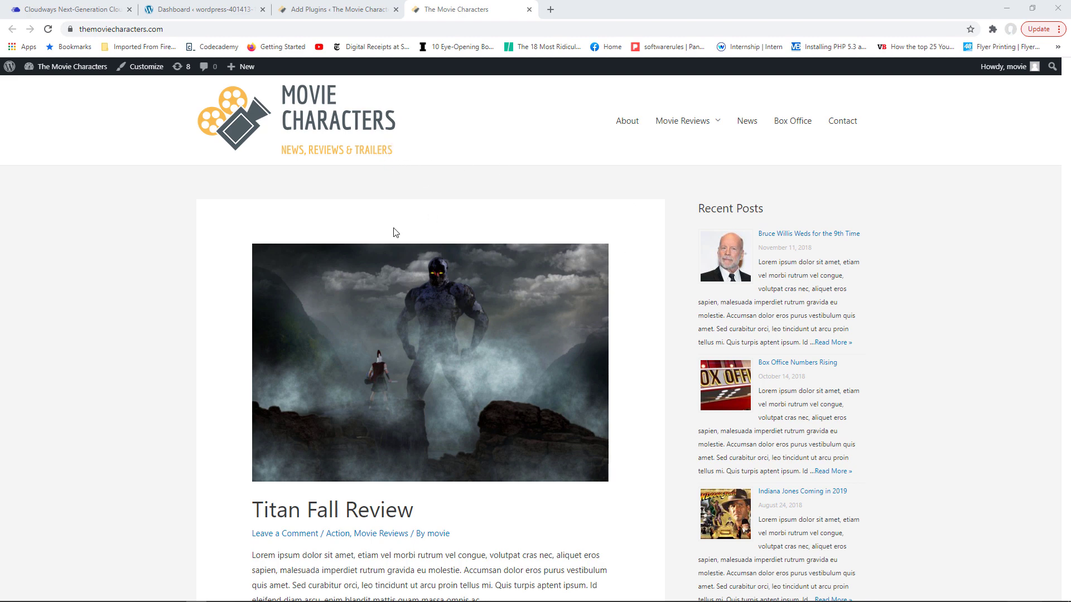
# - Start Cloudways Migrate on the original site with the account e-mail and accepted BlogVault terms
pyautogui.click(340, 11)
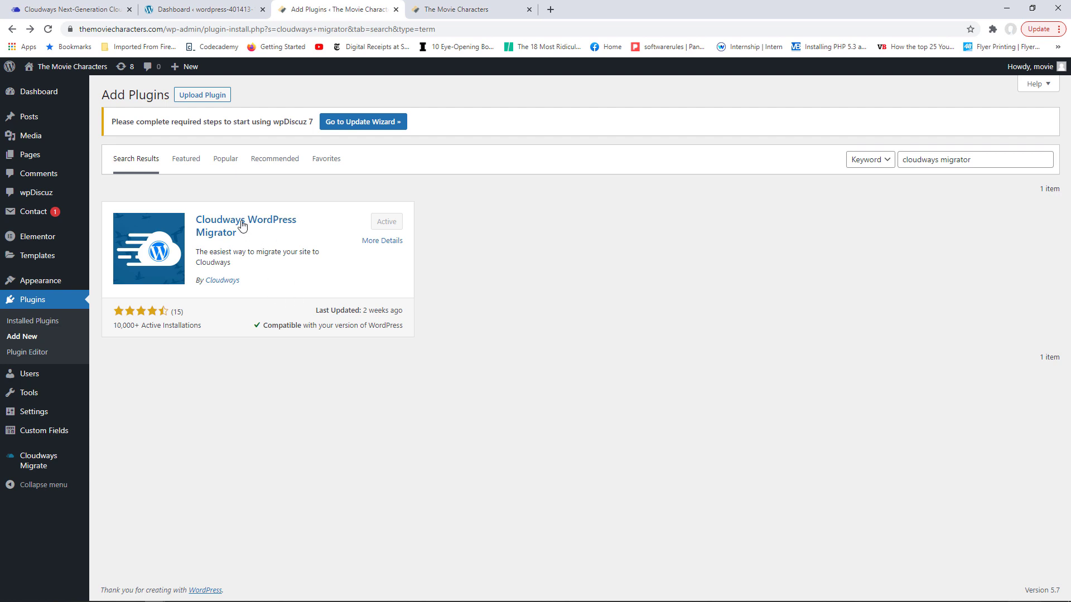
pyautogui.click(47, 466)
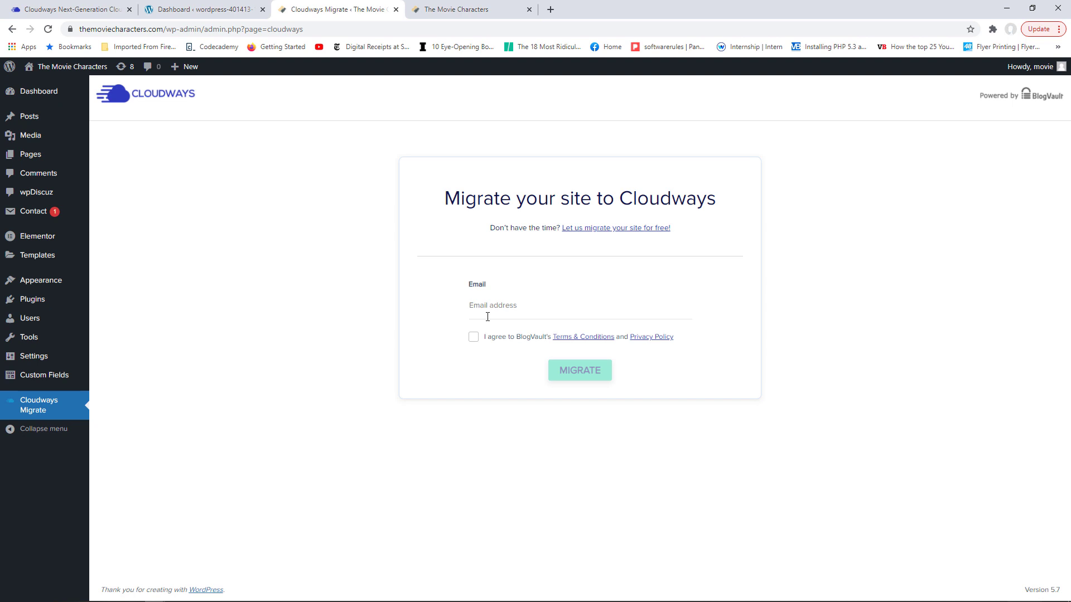
pyautogui.click(487, 310)
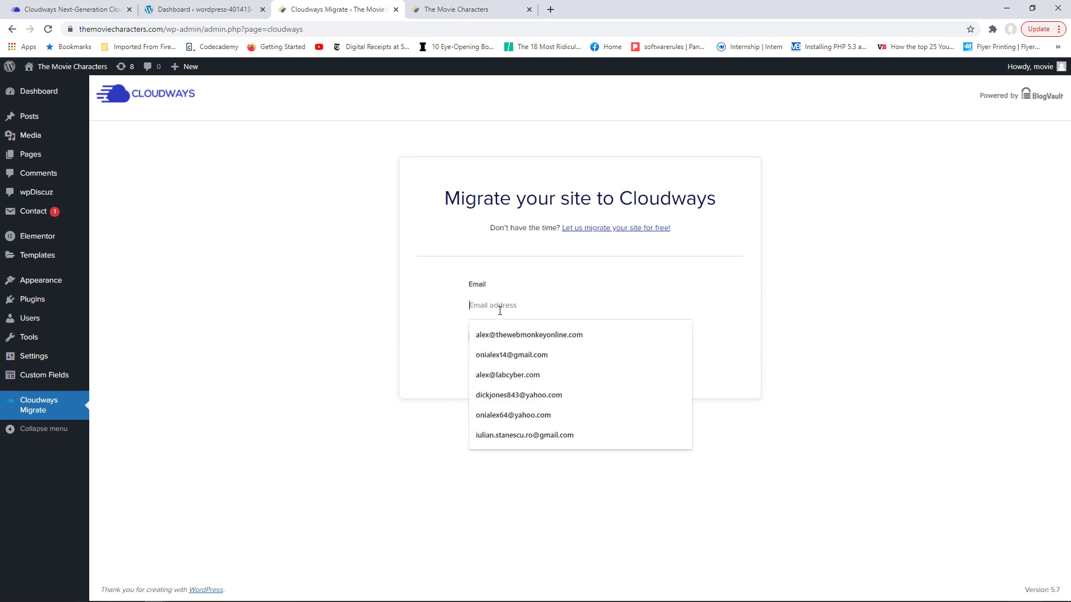
pyautogui.click(505, 335)
pyautogui.click(473, 337)
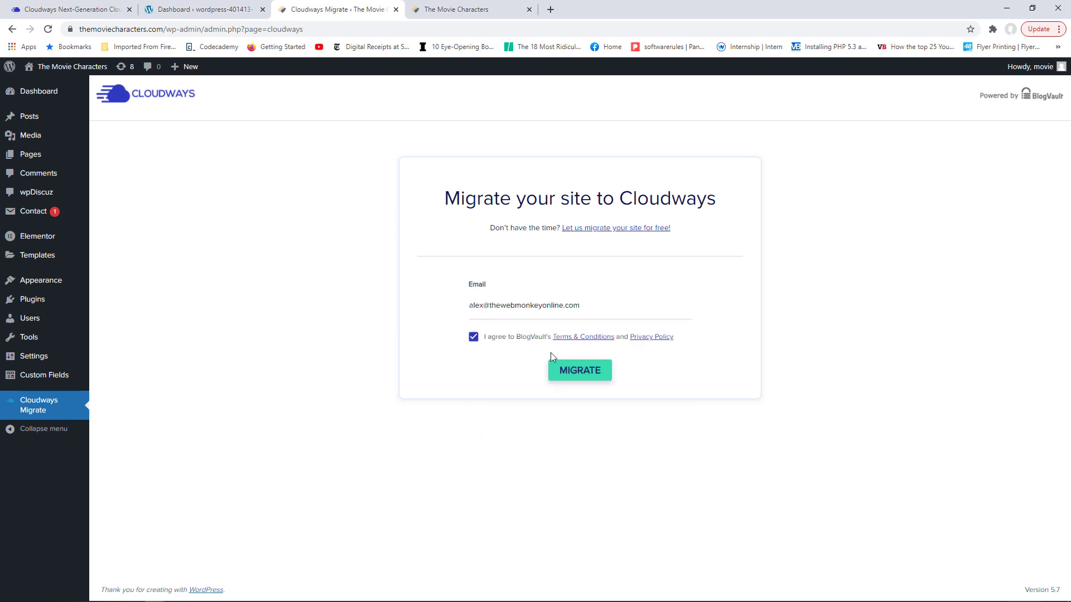
pyautogui.click(592, 379)
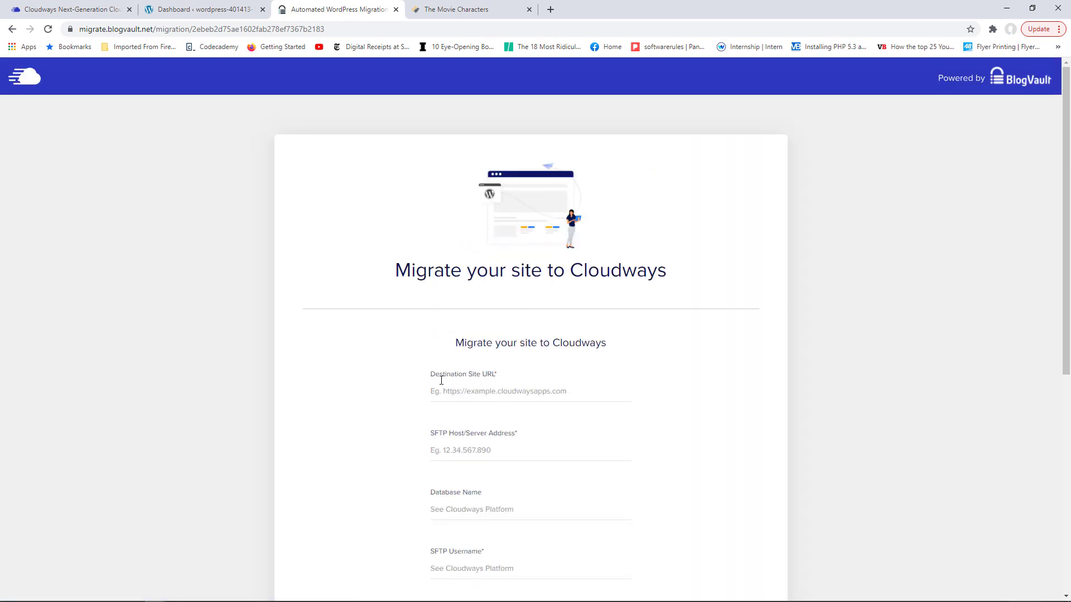
# - Fill in the new site's address as Destination Site URL and 167.71.133.118 as SFTP host
pyautogui.click(193, 8)
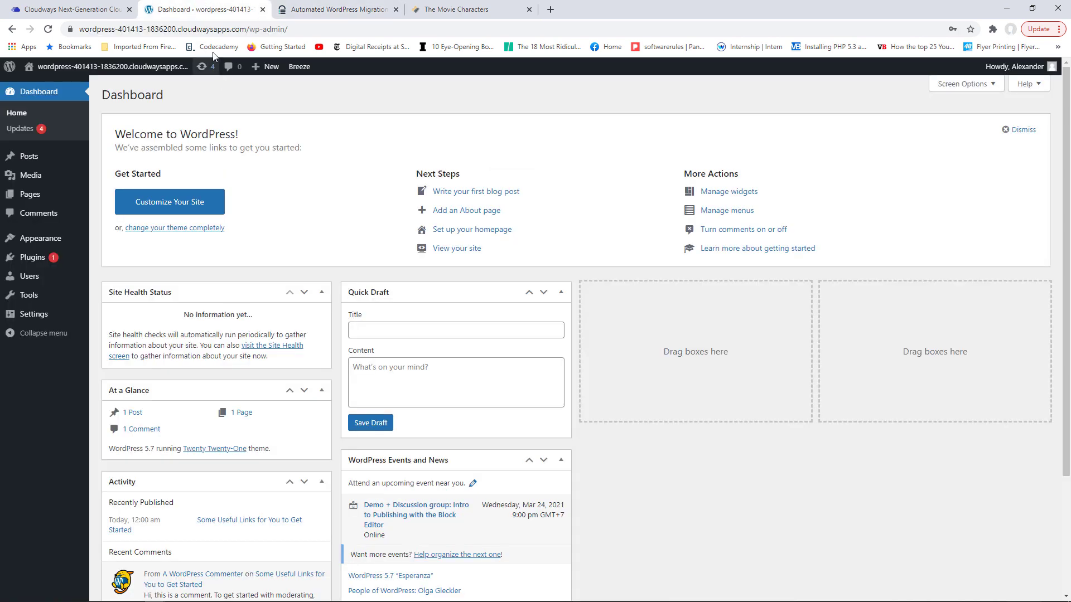
pyautogui.moveTo(247, 29); pyautogui.dragTo(75, 29)
pyautogui.click(166, 88)
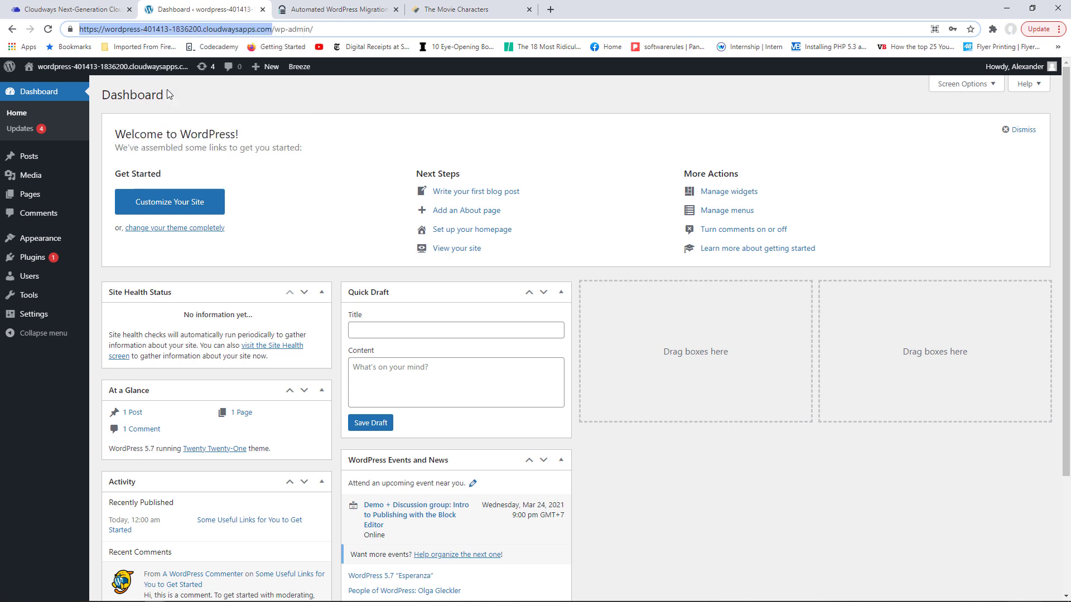
pyautogui.click(350, 11)
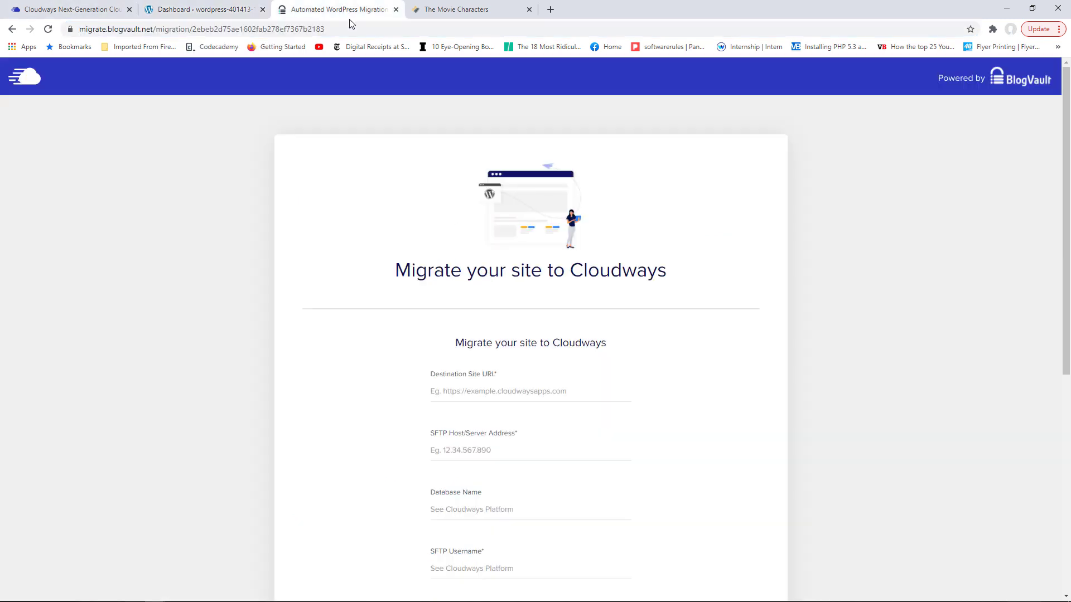
pyautogui.click(466, 391)
pyautogui.click(500, 419)
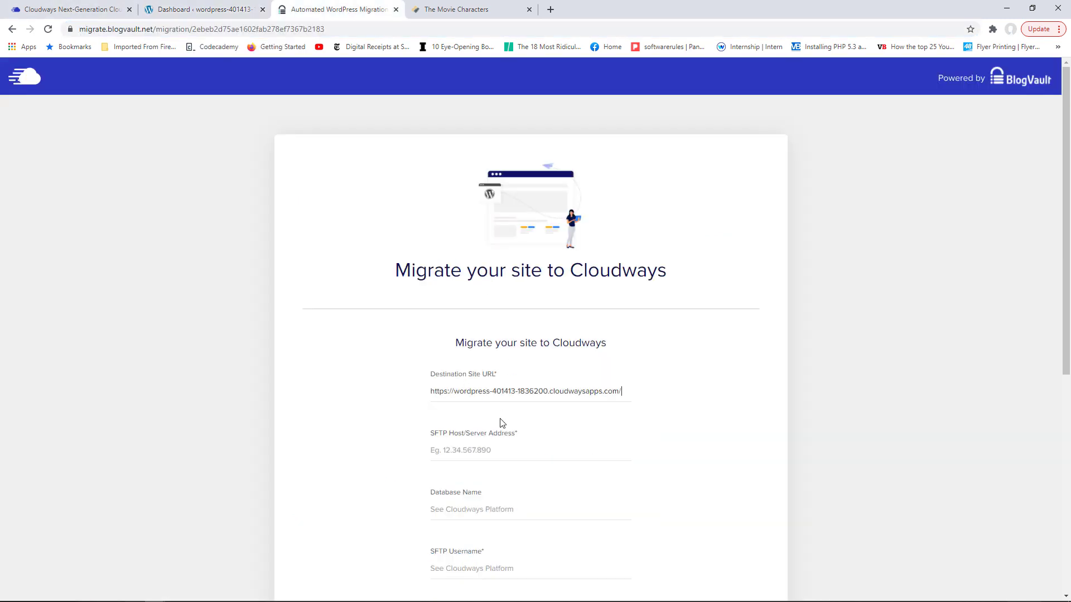
pyautogui.click(489, 451)
pyautogui.click(476, 476)
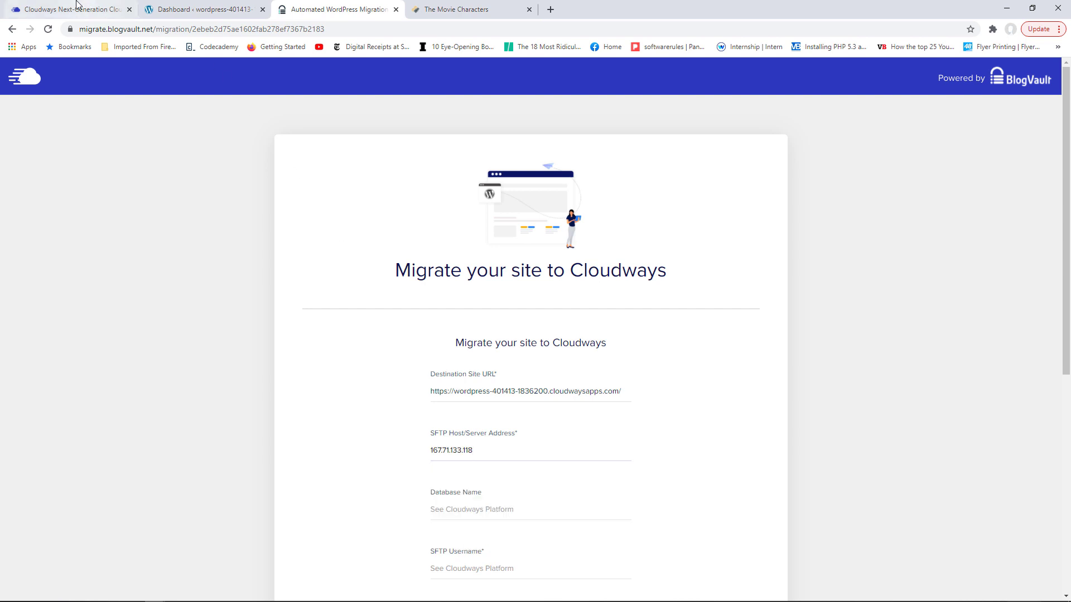
pyautogui.scroll(-3, 1060, 240)
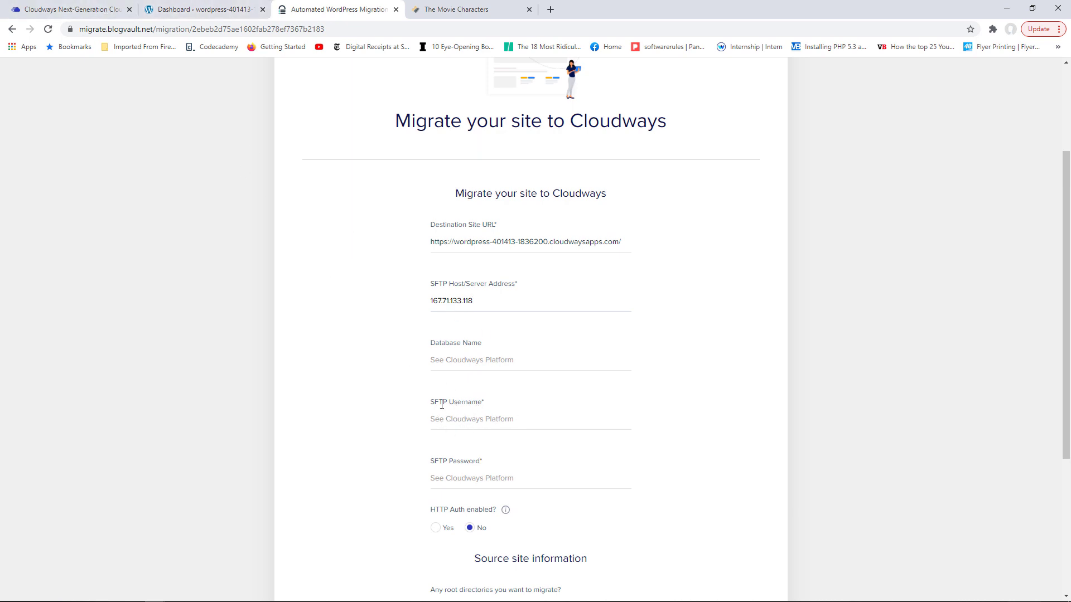
# - Copy Personal Server's master username from Cloudways into the SFTP Username field
pyautogui.click(82, 8)
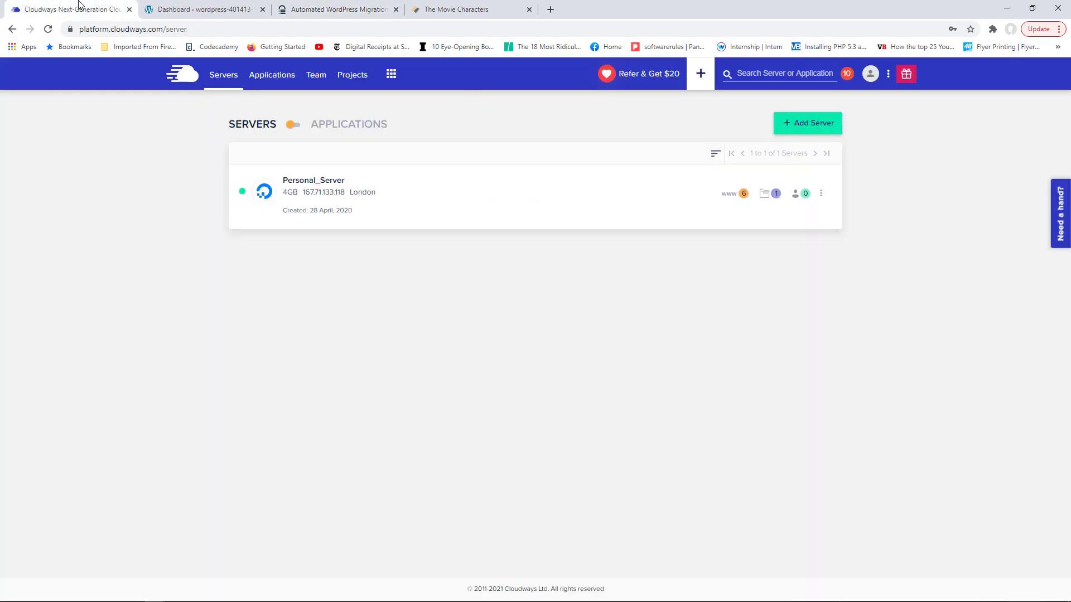
pyautogui.click(314, 181)
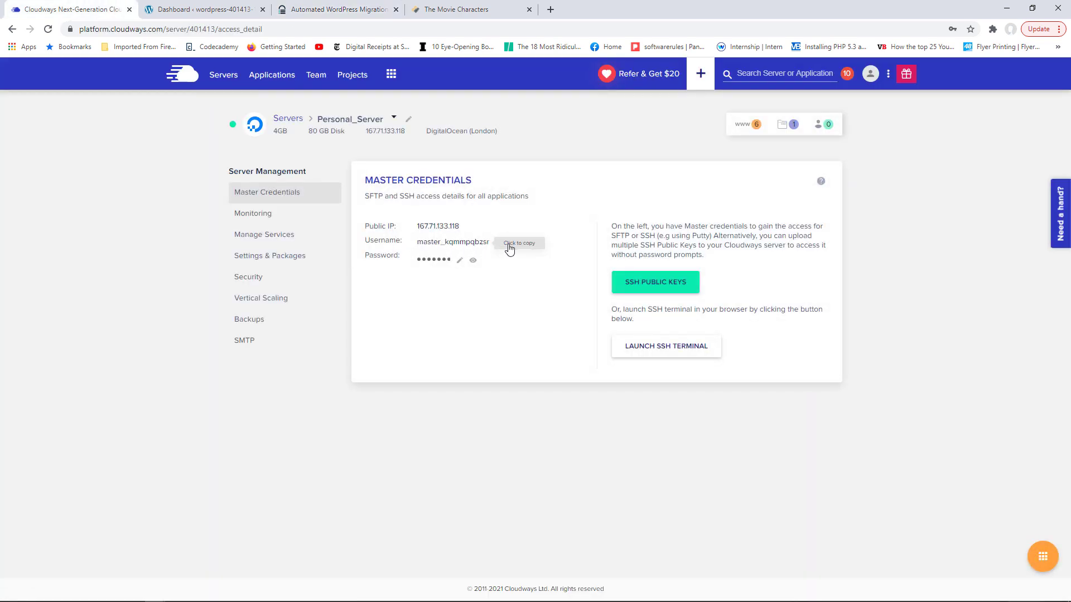
pyautogui.click(473, 249)
pyautogui.click(321, 13)
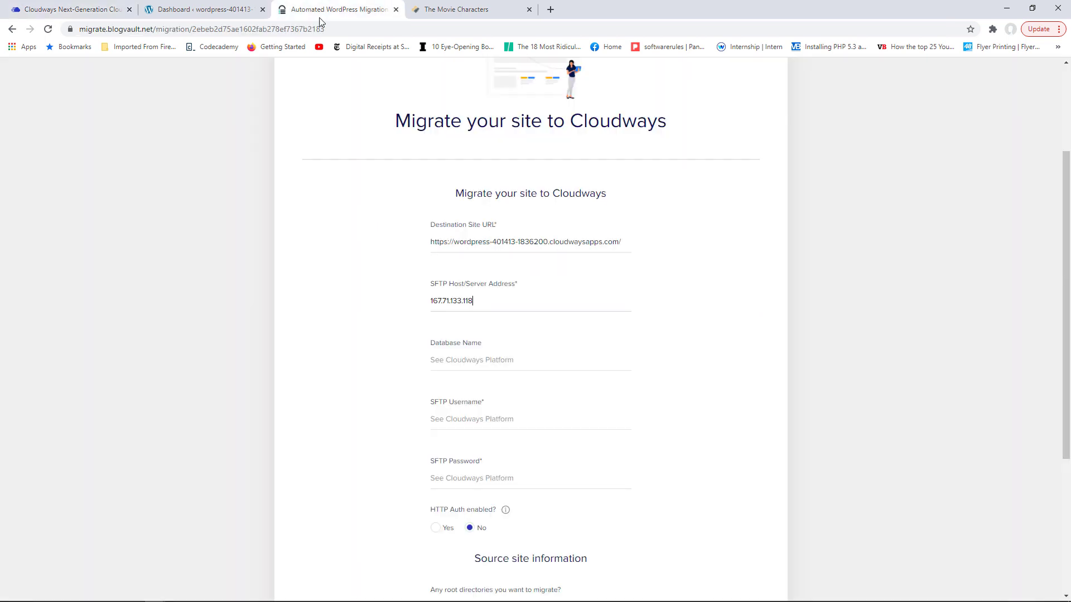
pyautogui.click(455, 418)
pyautogui.hotkey('ctrl', 'v')
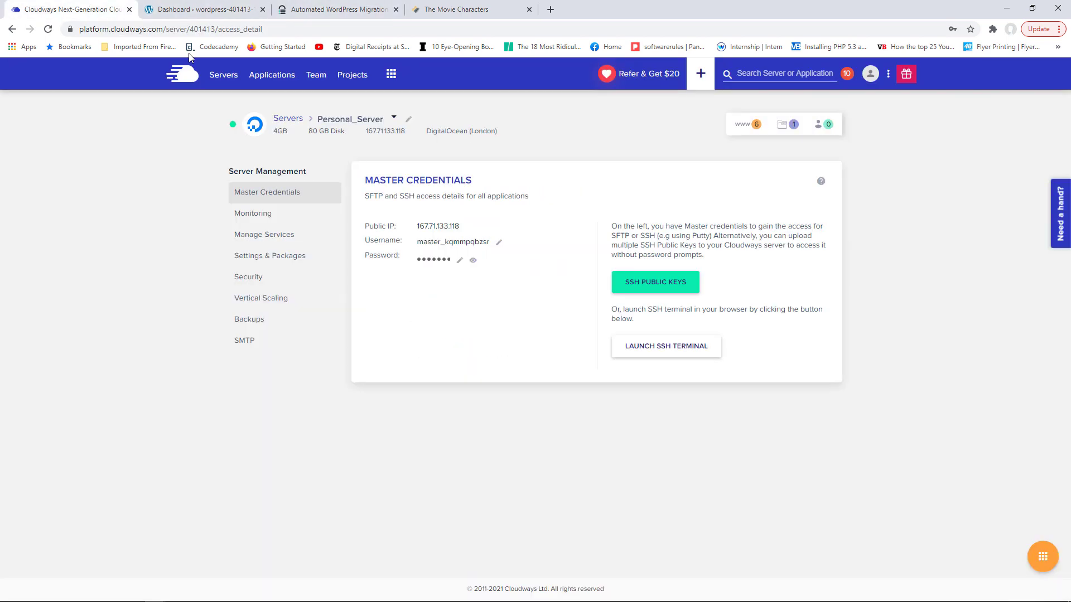
# - Paste the master password into SFTP Password, then show the Cloudways applications list
pyautogui.click(71, 9)
pyautogui.click(443, 261)
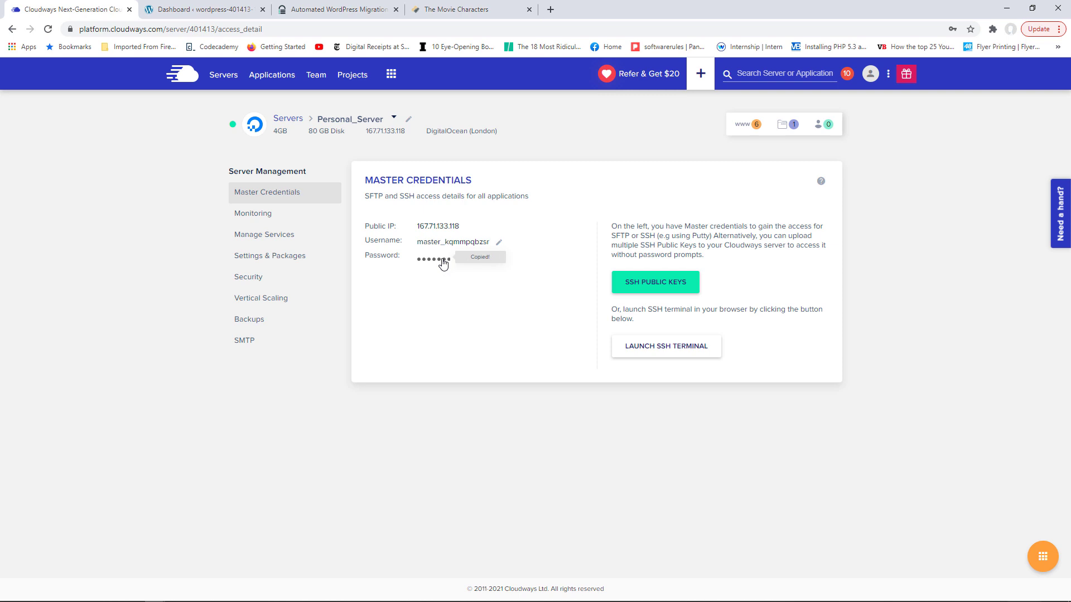
pyautogui.click(362, 9)
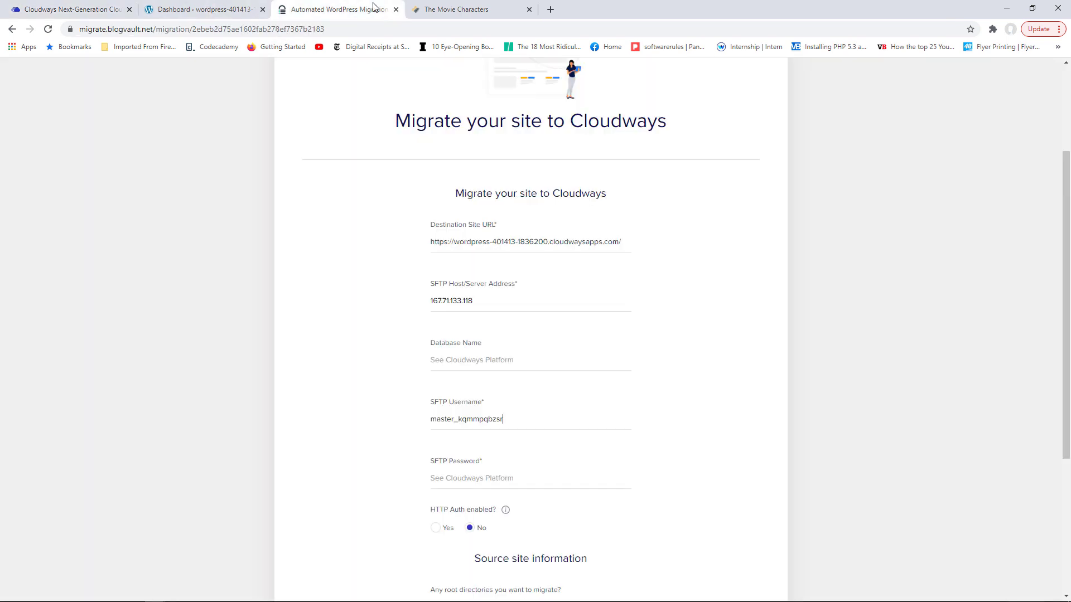
pyautogui.click(460, 477)
pyautogui.hotkey('ctrl', 'v')
pyautogui.click(72, 9)
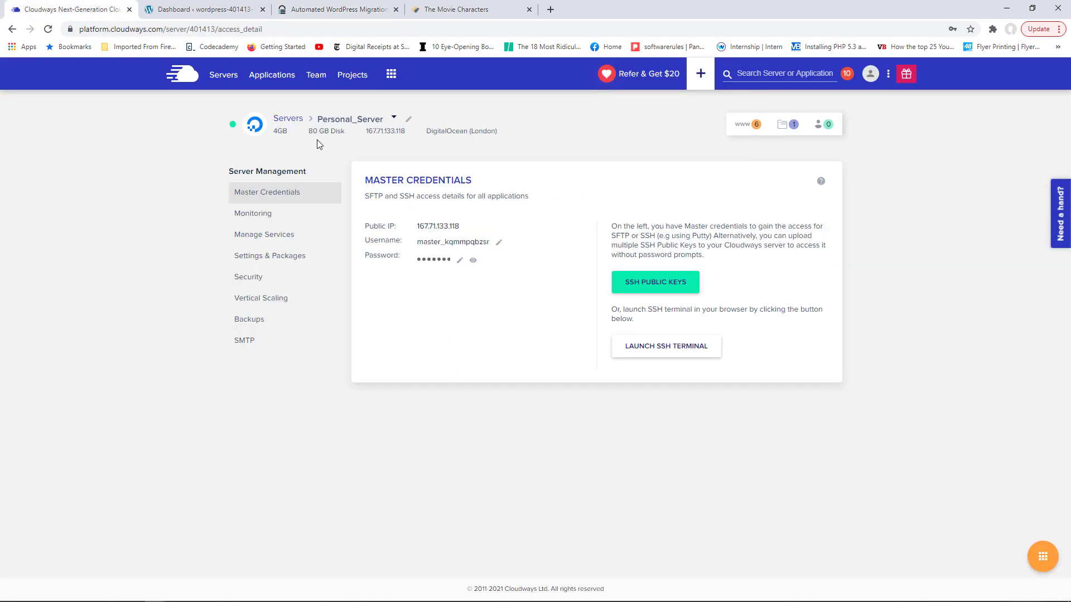
pyautogui.click(268, 82)
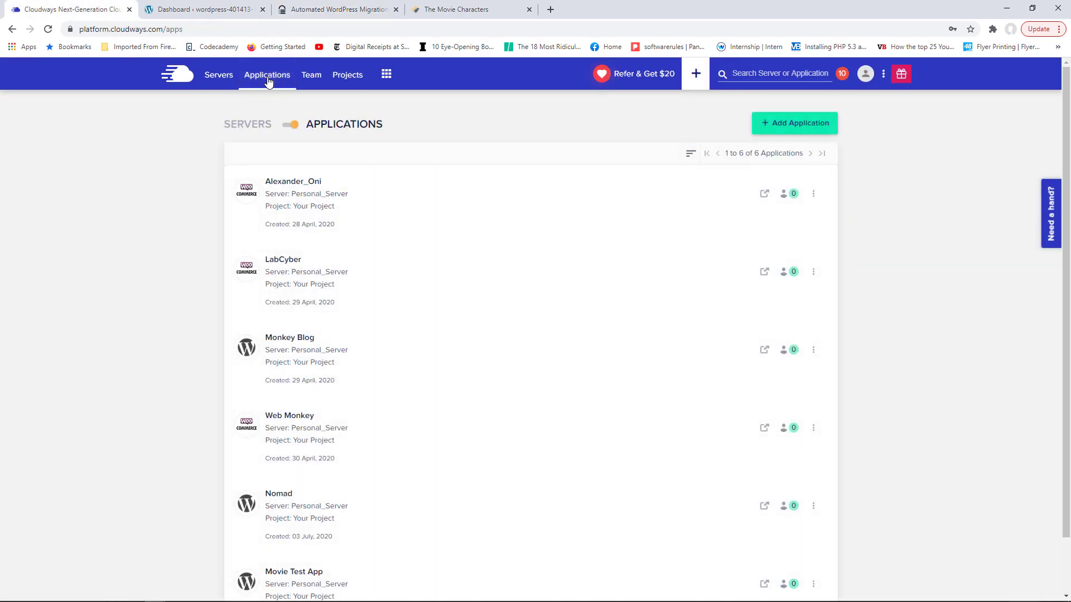
# - Copy Movie Test App's MySQL database name tyynuysbsv into the migration form's Database Name field
pyautogui.scroll(-2, 329, 312)
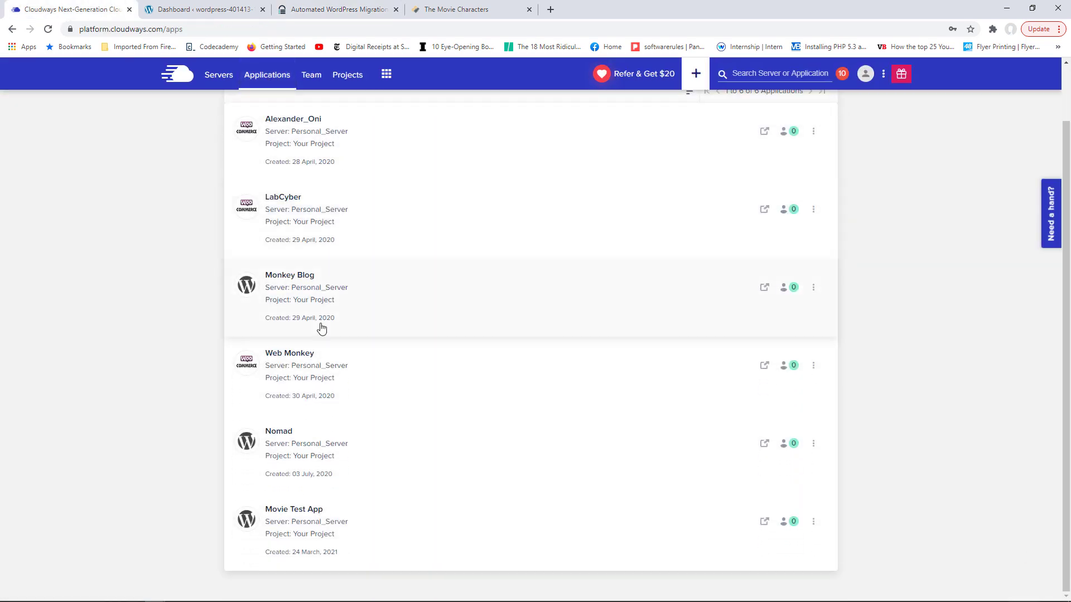
pyautogui.click(297, 513)
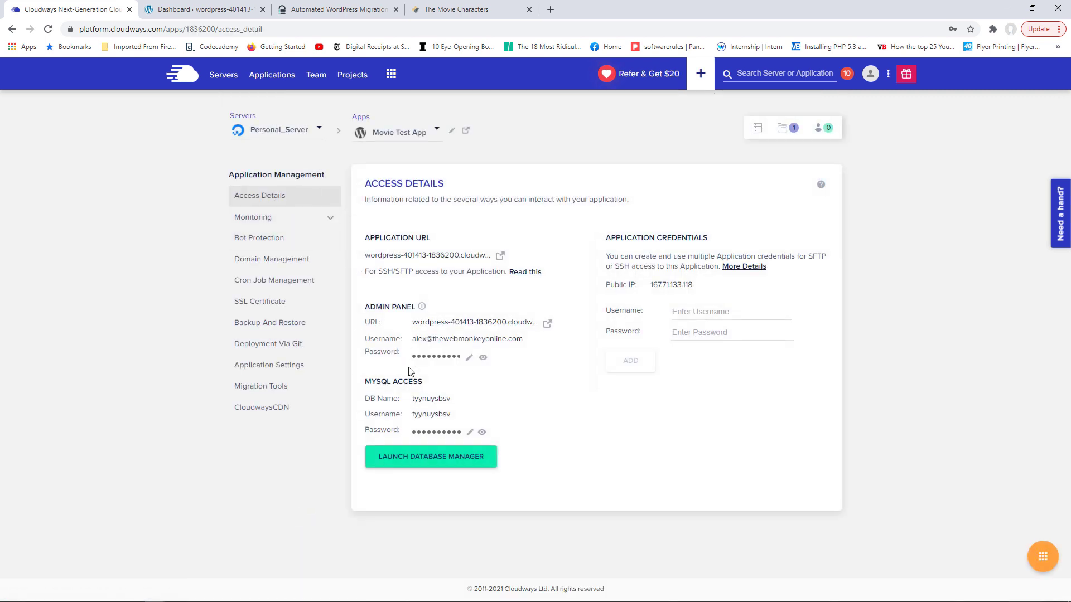
pyautogui.moveTo(368, 384); pyautogui.dragTo(428, 385)
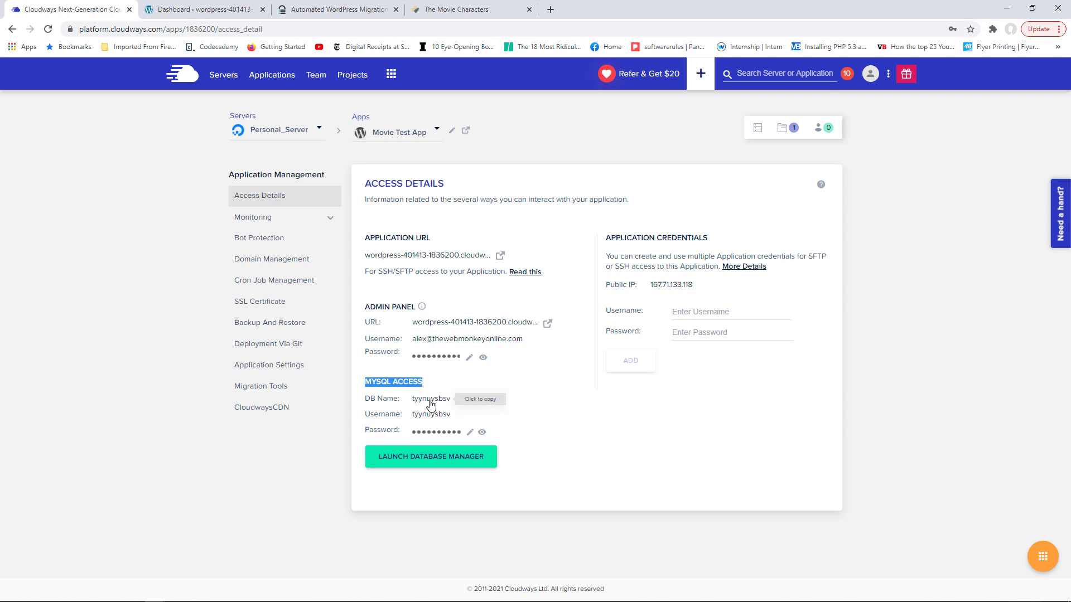
pyautogui.click(440, 402)
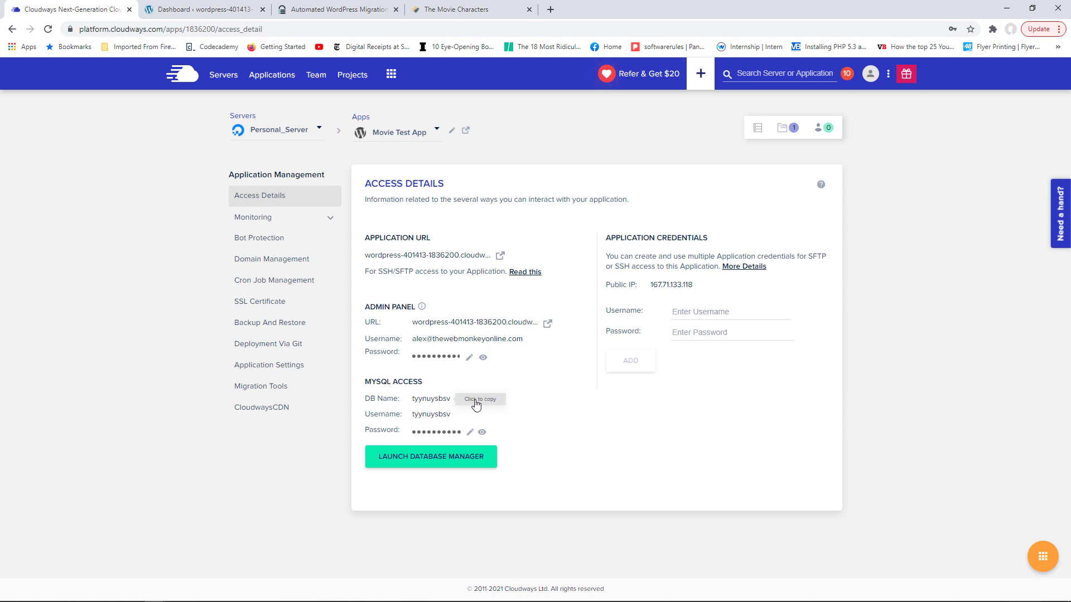
pyautogui.click(438, 404)
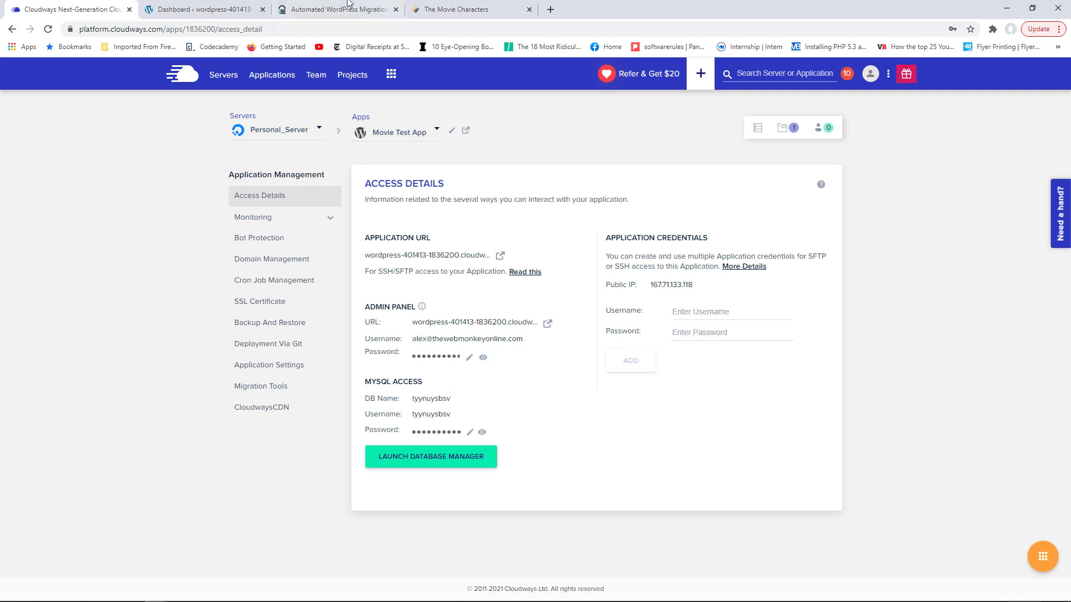
pyautogui.click(328, 6)
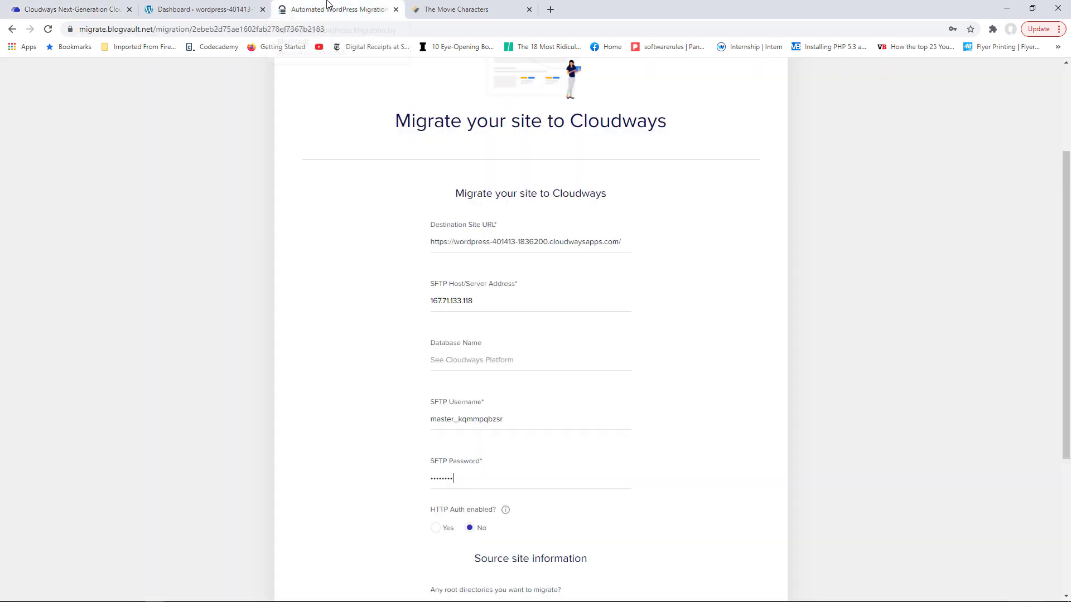
pyautogui.click(453, 358)
pyautogui.hotkey('ctrl', 'v')
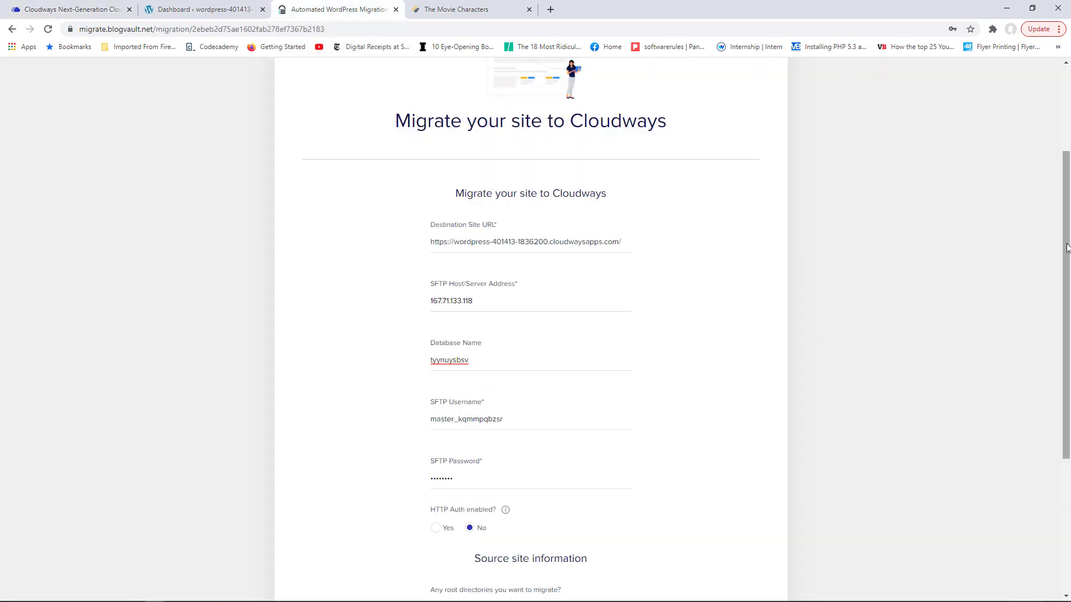
pyautogui.moveTo(1062, 247); pyautogui.dragTo(1062, 357)
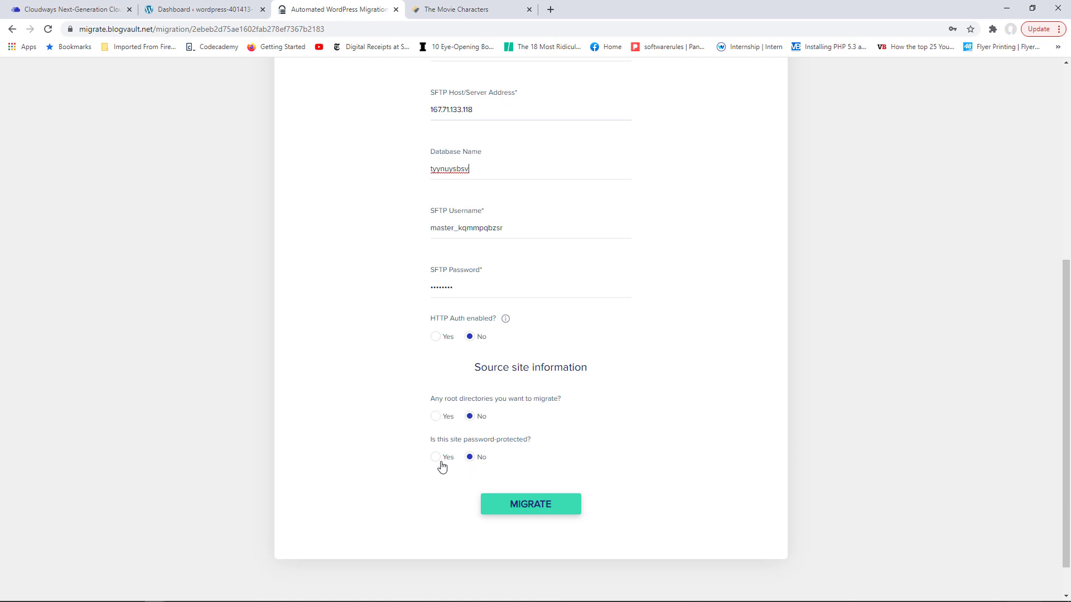
# - Launch the BlogVault migration of themoviecharacters.com and return to Movie Test App's access details
pyautogui.click(539, 507)
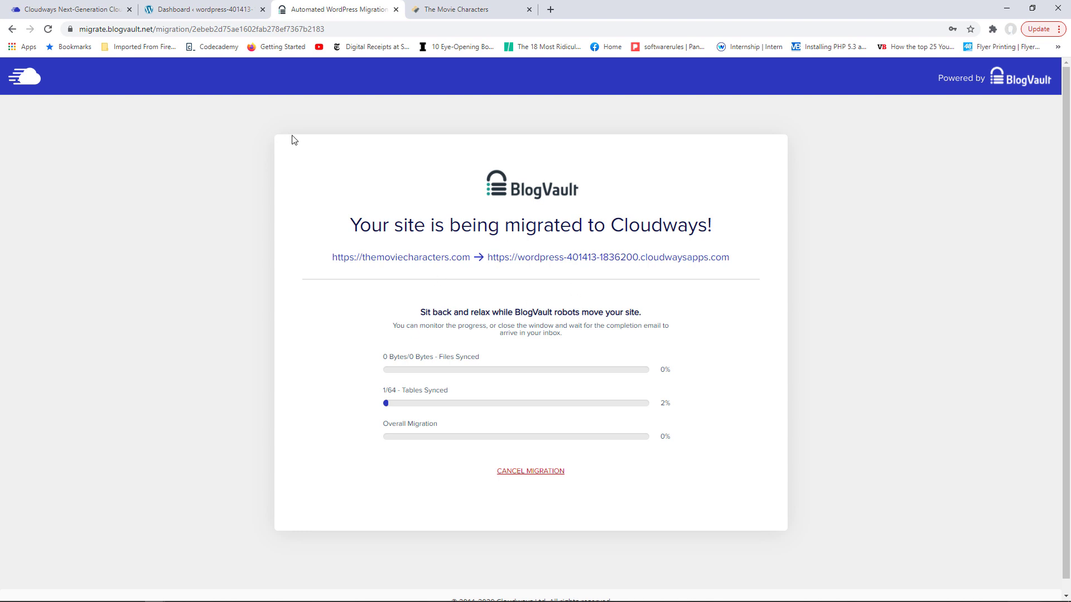
pyautogui.click(101, 7)
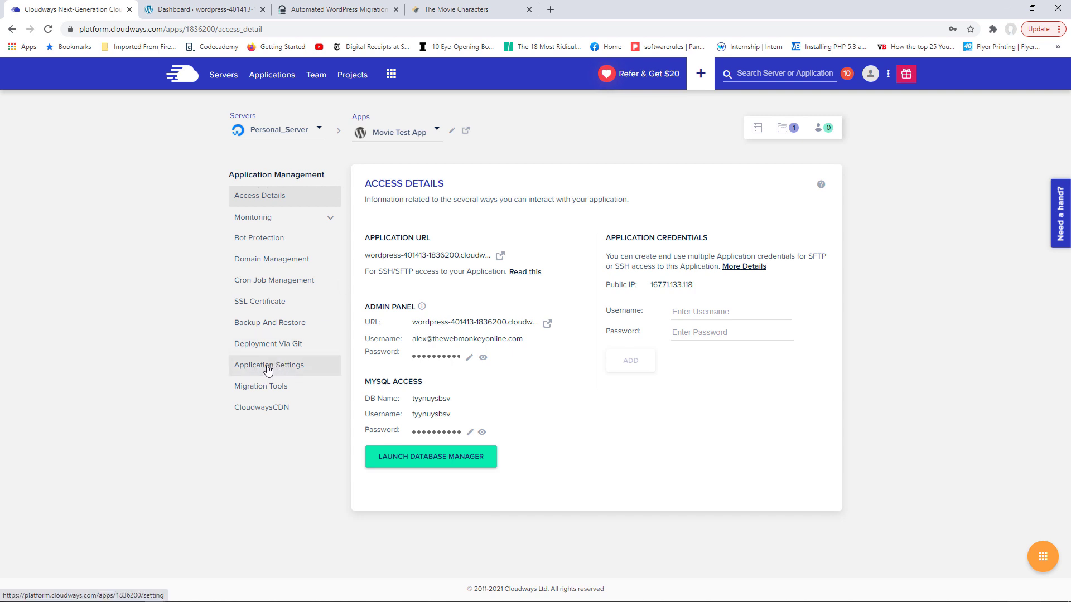
# - Review the app's General settings, including file and folder permissions reset, then check the migration status
pyautogui.click(268, 368)
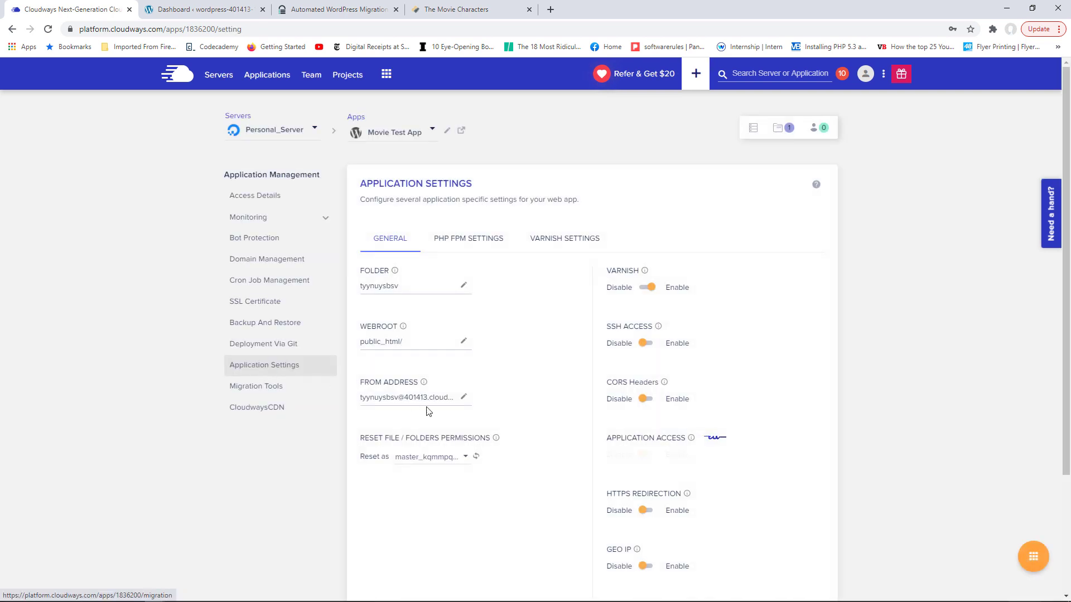
pyautogui.moveTo(365, 439); pyautogui.dragTo(475, 443)
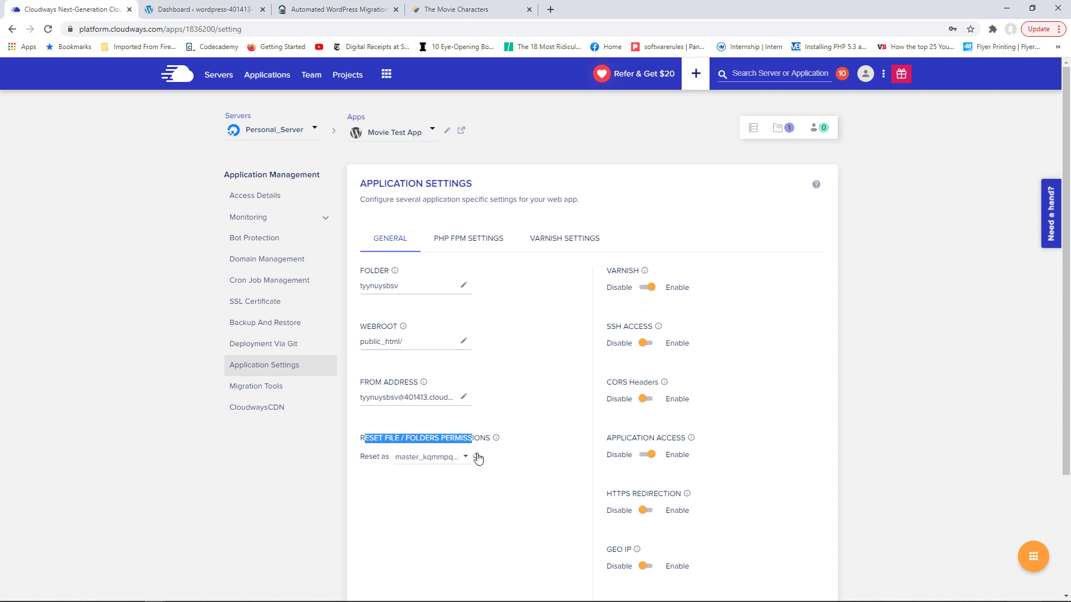
pyautogui.click(310, 4)
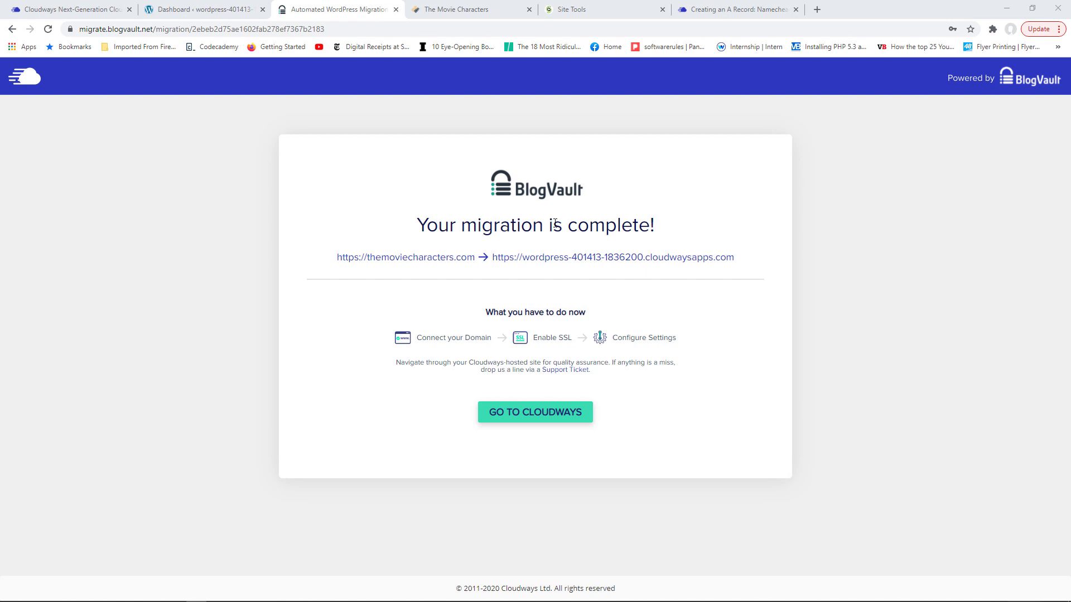
# - Save themoviecharacters.com as Movie Test App's primary domain, then bring up the Namecheap A record article
pyautogui.click(89, 9)
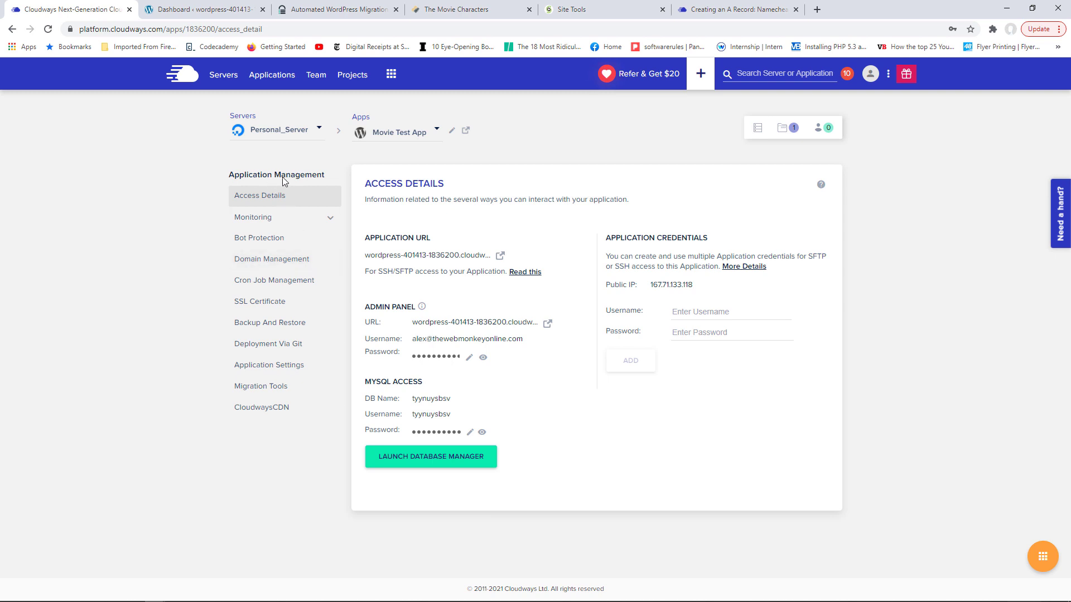
pyautogui.click(273, 260)
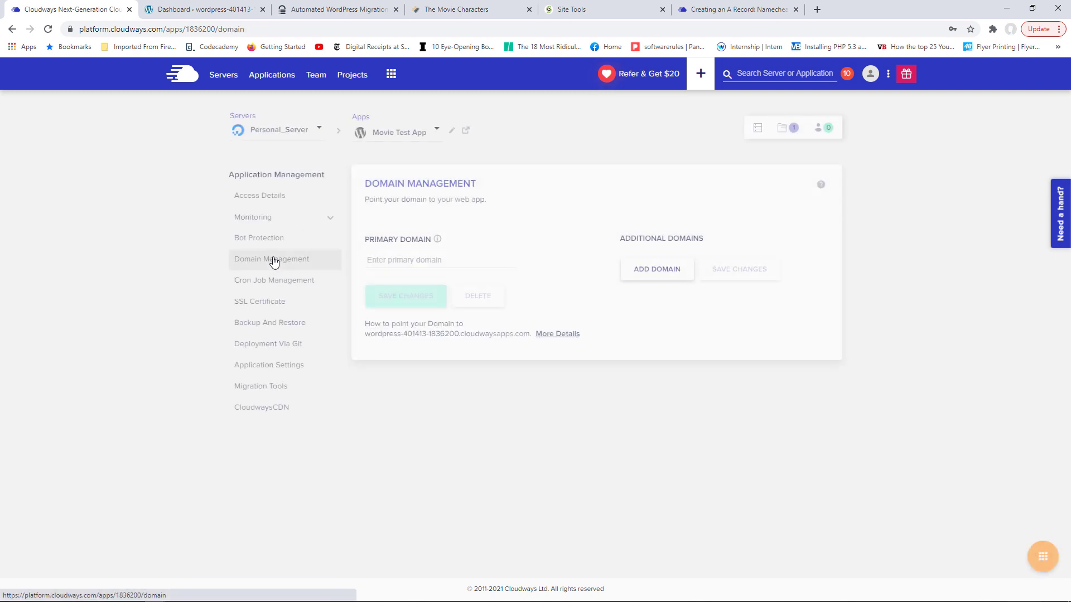
pyautogui.click(400, 261)
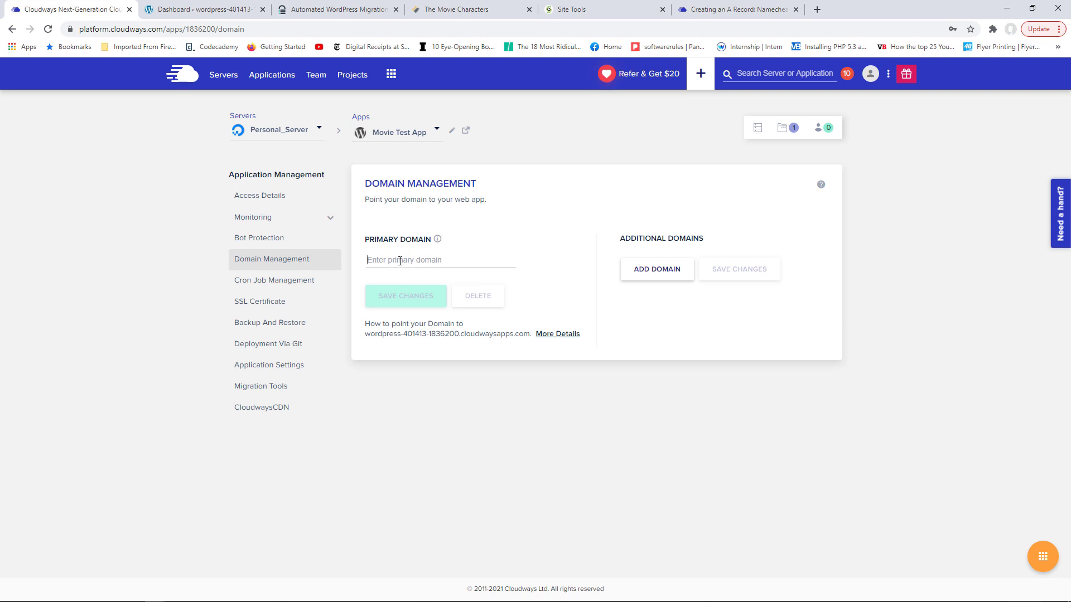
pyautogui.write('themoviecharacters.com')
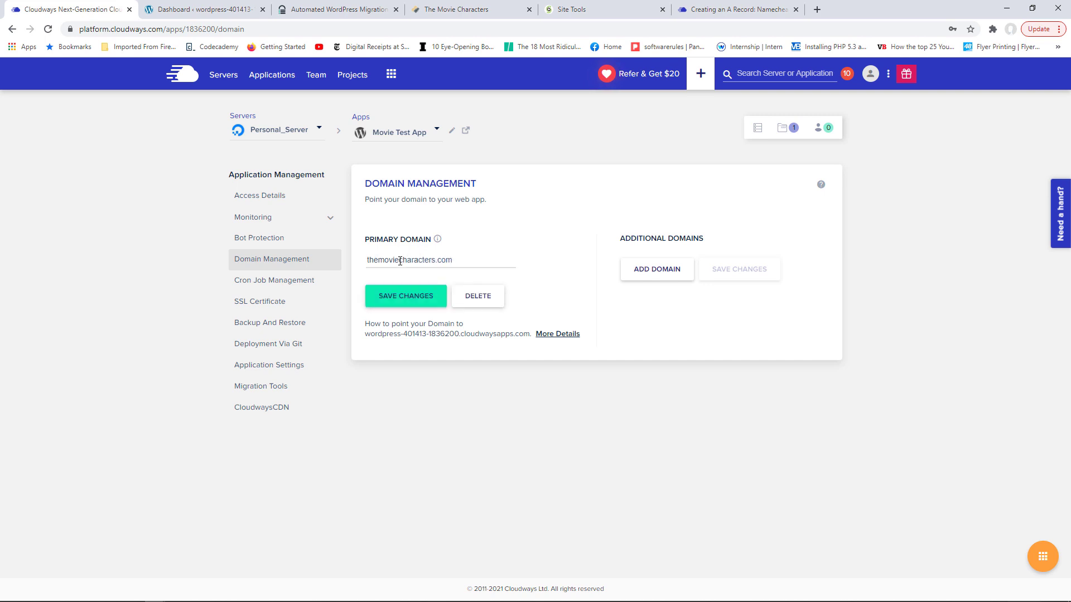
pyautogui.click(408, 296)
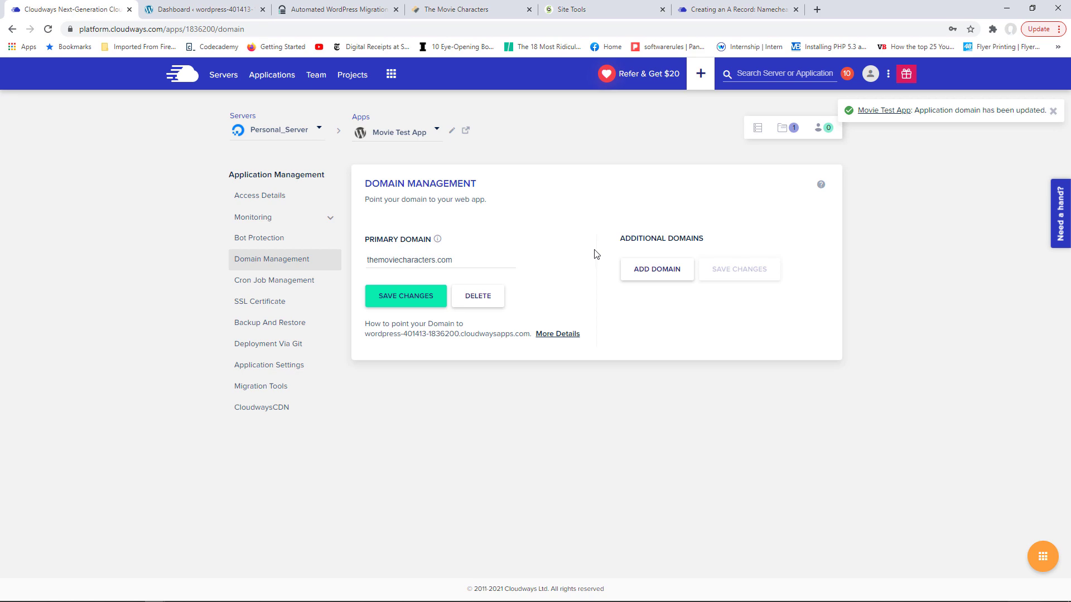
pyautogui.click(720, 8)
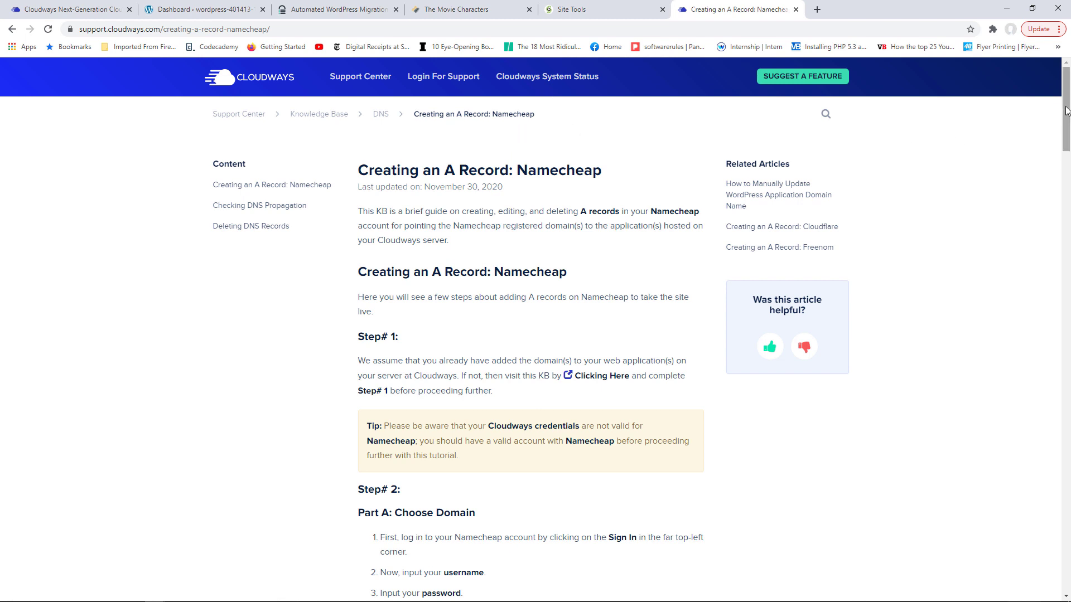
# - Skim the Creating an A Record guide, then go to the SiteGround Site Tools dashboard
pyautogui.moveTo(1065, 106); pyautogui.dragTo(1068, 131)
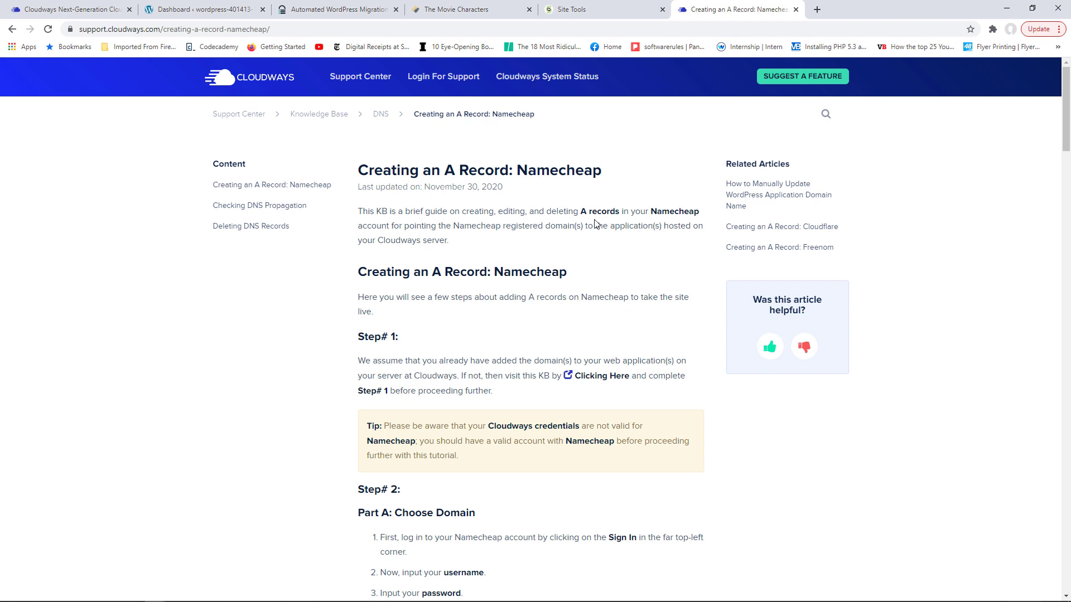
pyautogui.click(577, 9)
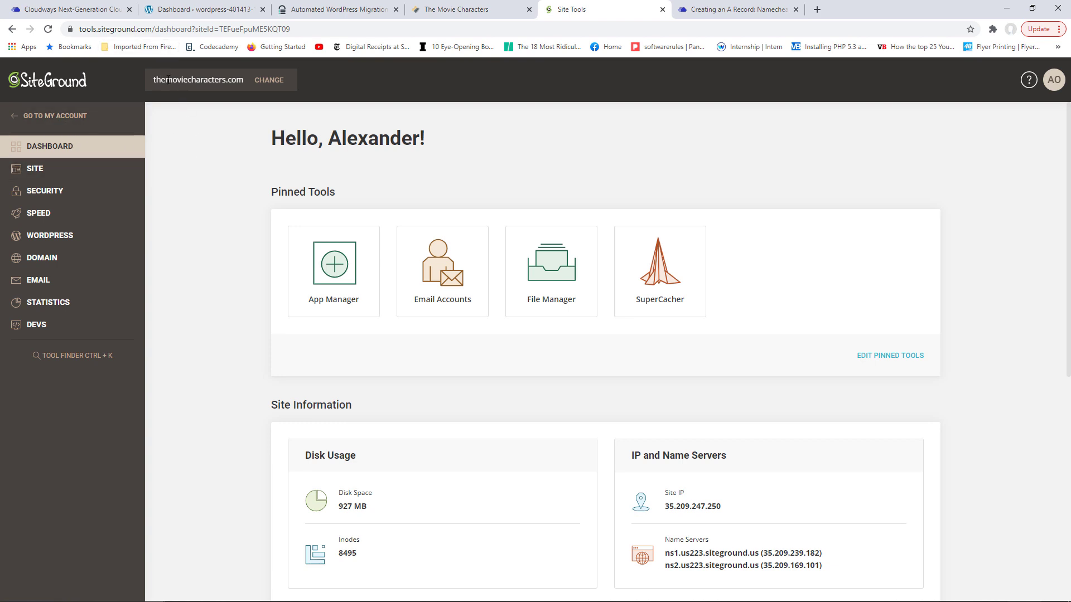
# - In DNS Zone Editor, create an A record with 1 min TTL pointing to 167.71.133.118
pyautogui.moveTo(154, 79); pyautogui.dragTo(238, 80)
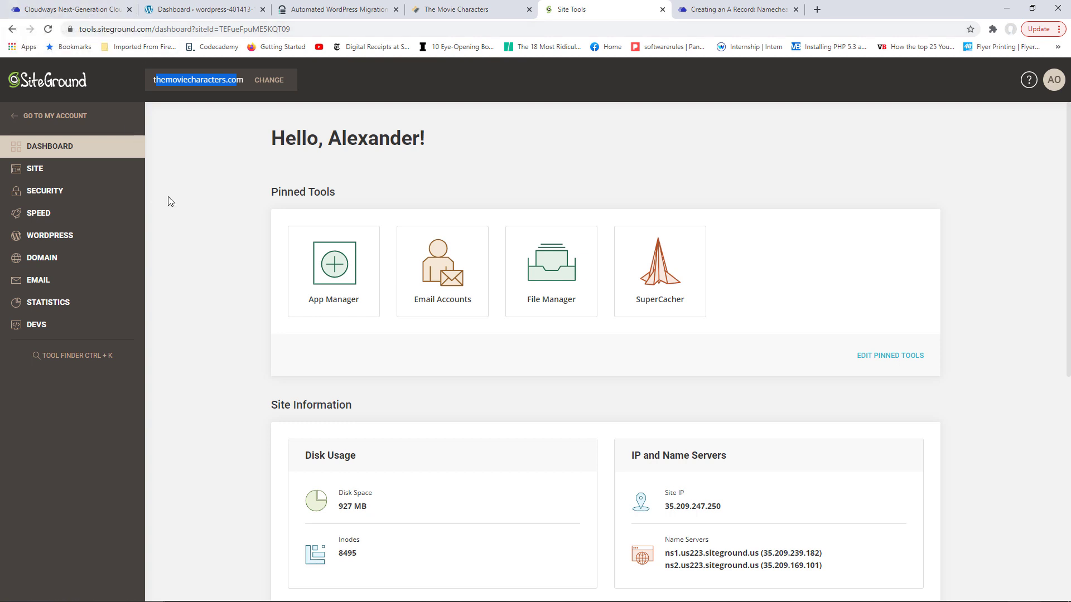
pyautogui.click(49, 260)
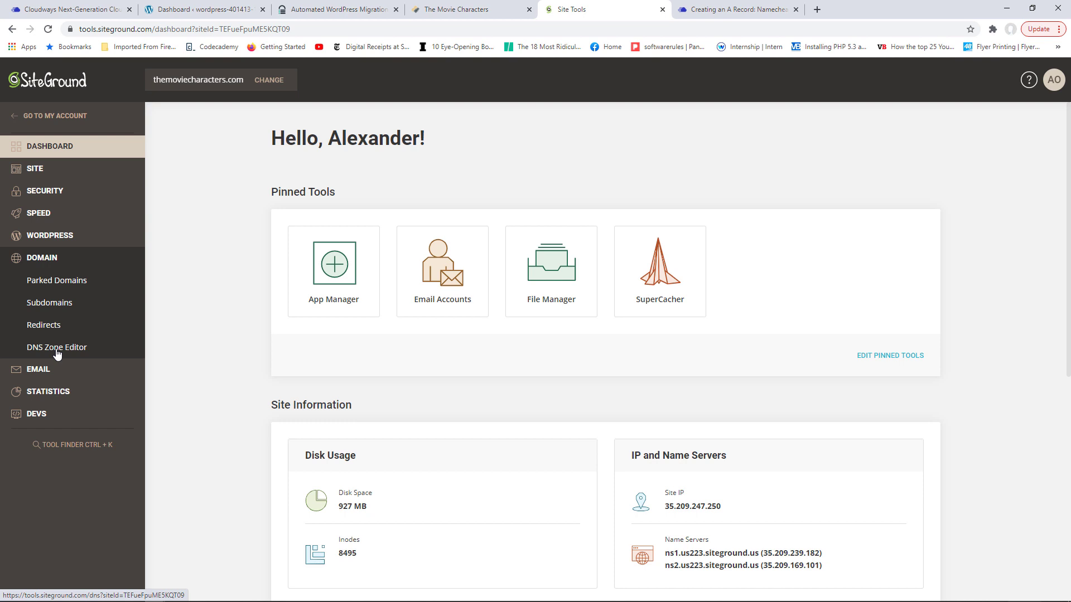
pyautogui.click(57, 351)
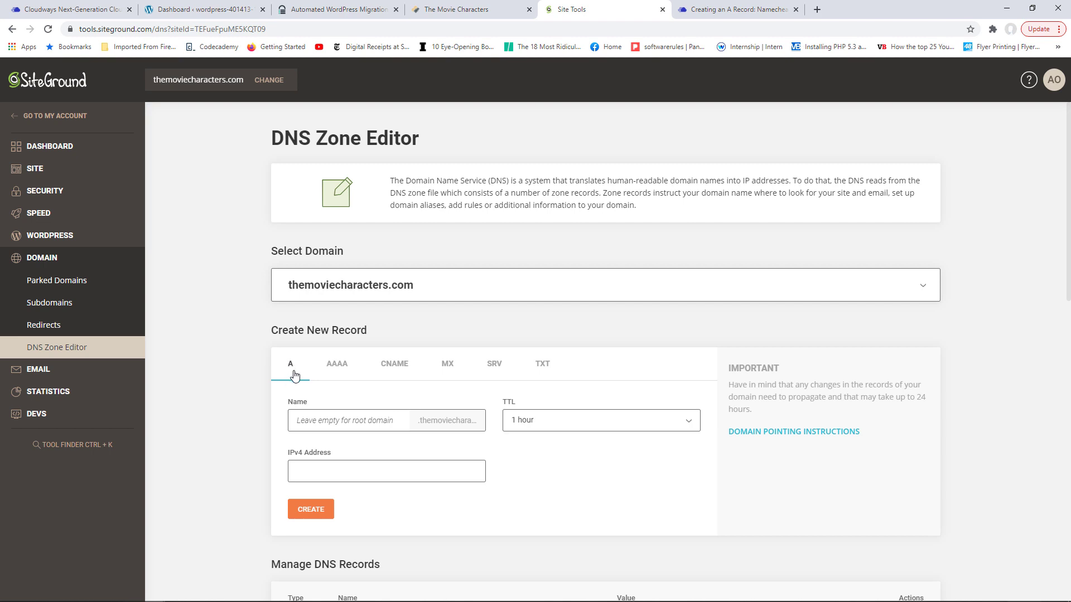
pyautogui.moveTo(1068, 242); pyautogui.dragTo(1028, 290)
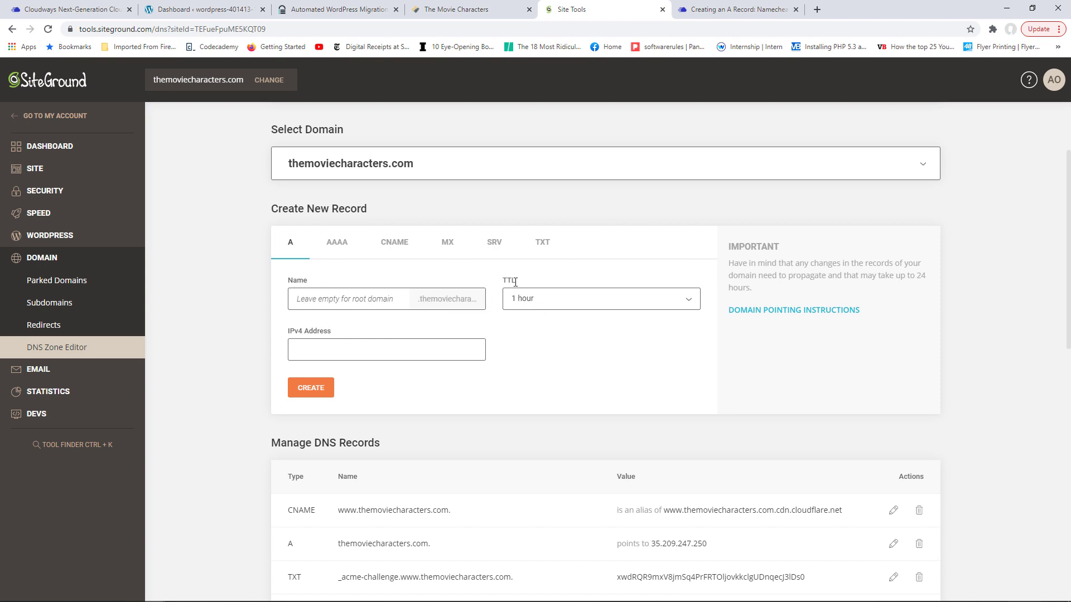
pyautogui.click(551, 305)
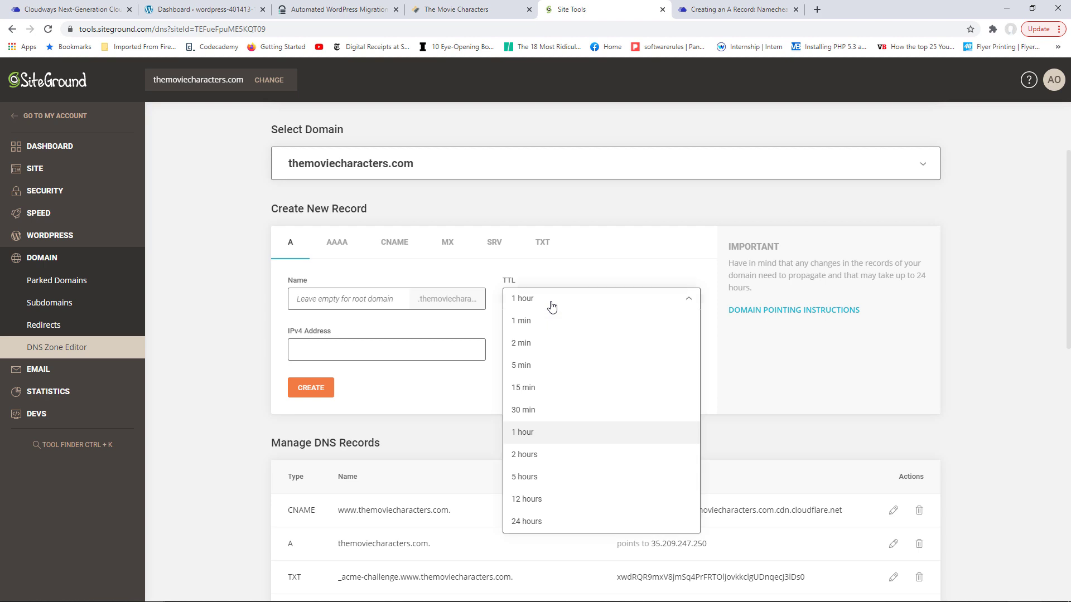
pyautogui.click(349, 357)
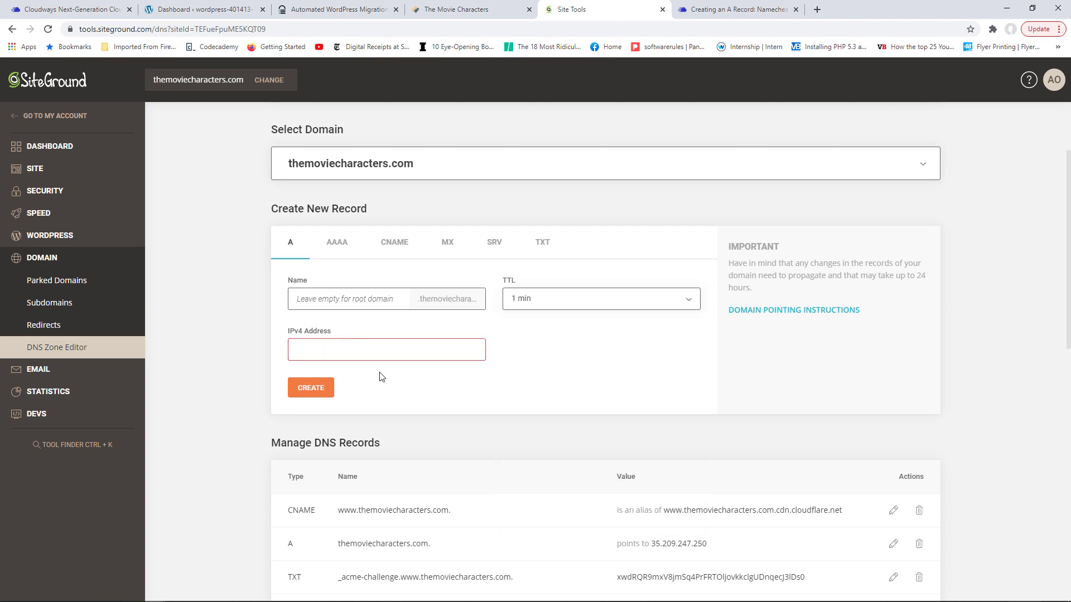
pyautogui.click(376, 352)
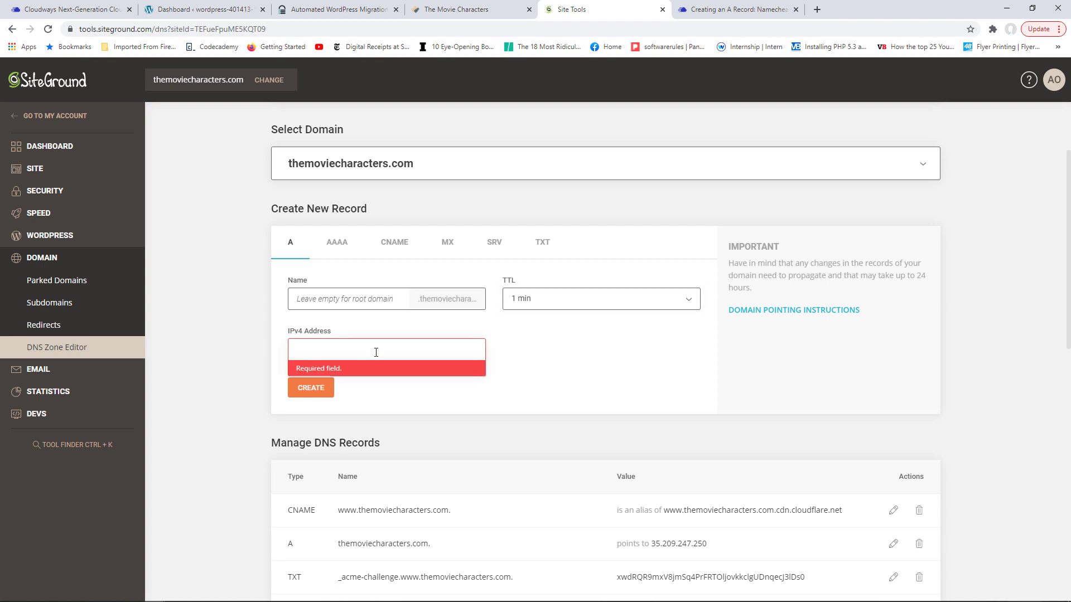
pyautogui.write('167.71.133.118')
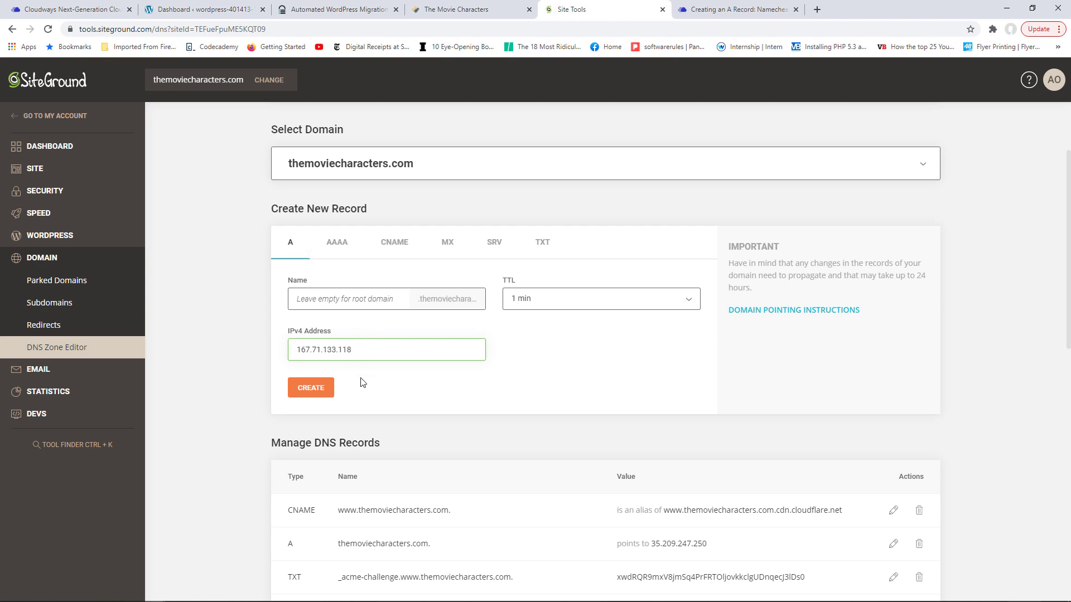
pyautogui.click(316, 393)
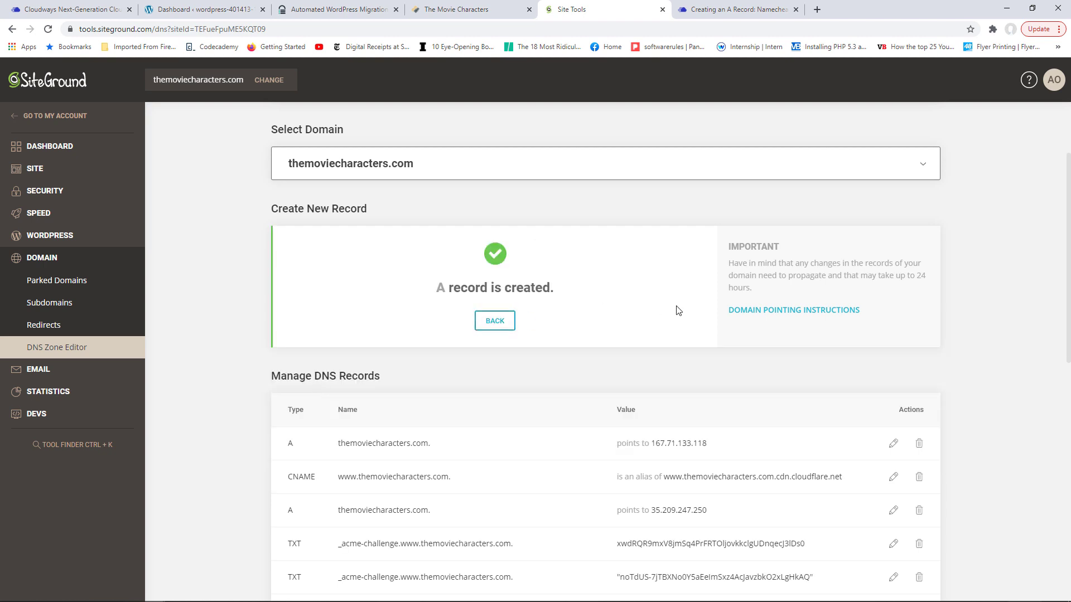
# - Delete the old root A record for 35.209.247.250 in Manage DNS Records, then return to Cloudways
pyautogui.scroll(-3, 1056, 294)
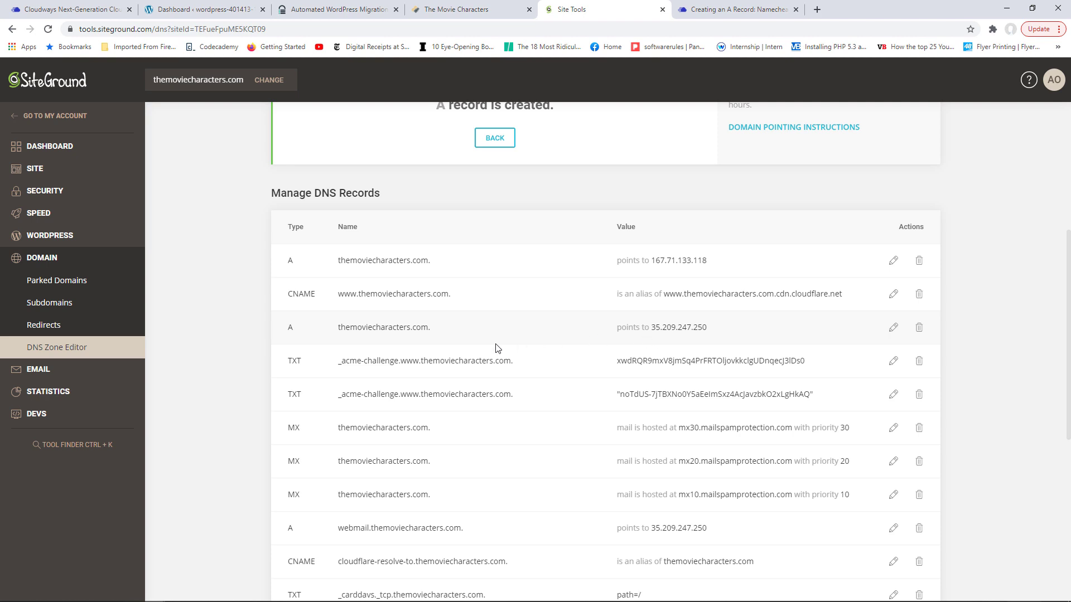
pyautogui.doubleClick(288, 330)
pyautogui.moveTo(651, 330); pyautogui.dragTo(711, 332)
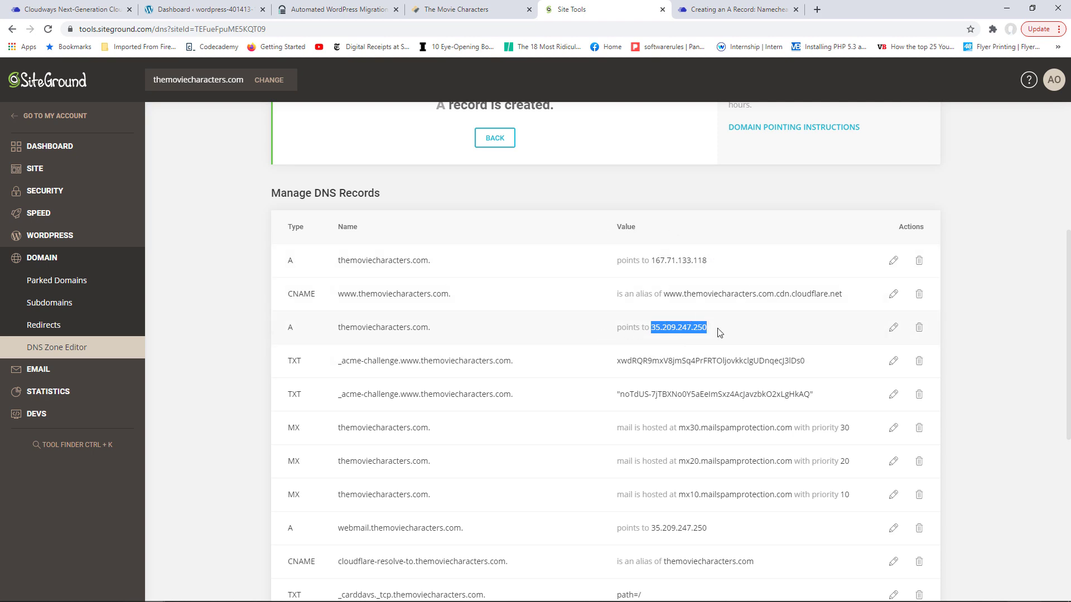
pyautogui.click(921, 330)
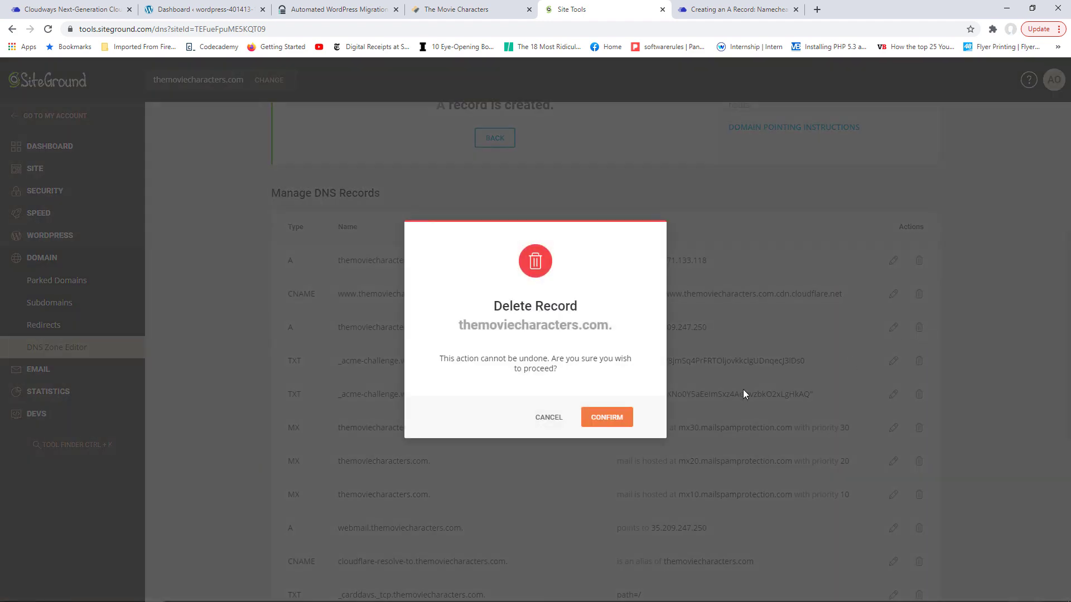
pyautogui.click(608, 421)
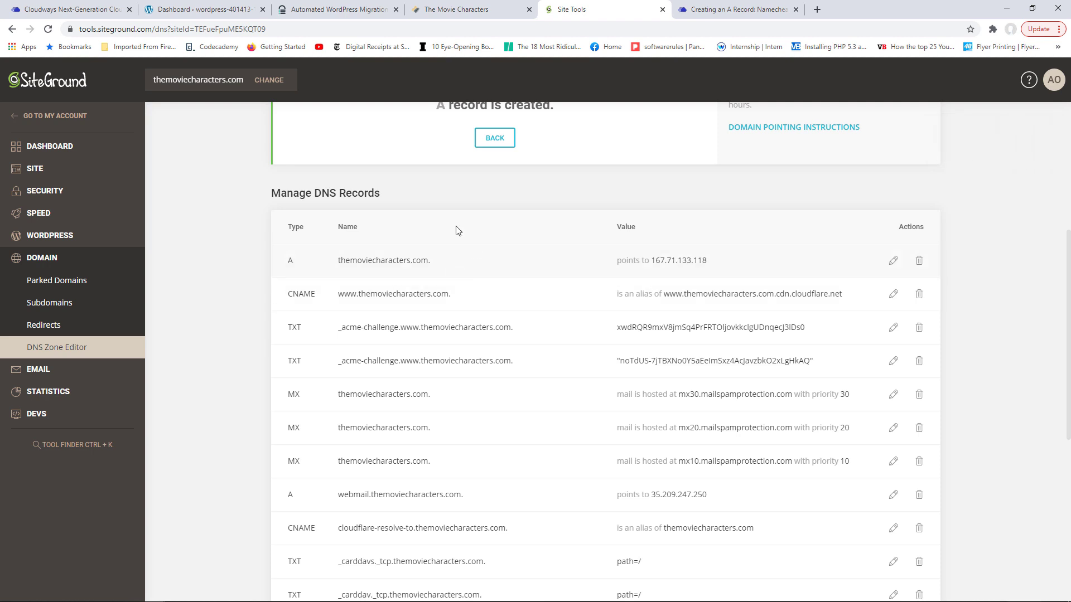
pyautogui.click(69, 7)
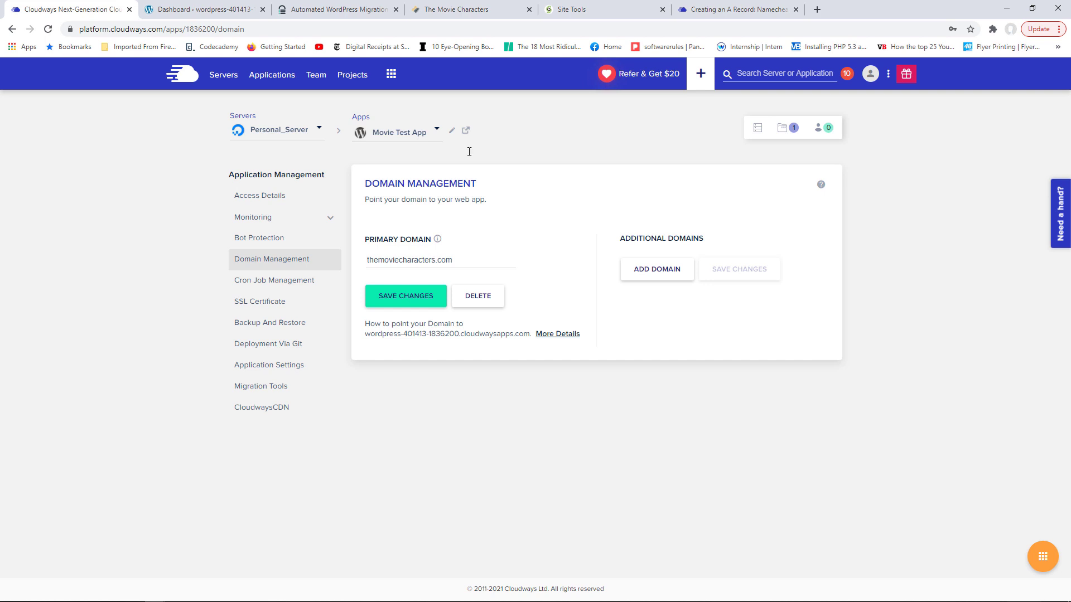
# - Check in SiteGround that the root A record now points to 167.71.133.118
pyautogui.click(578, 6)
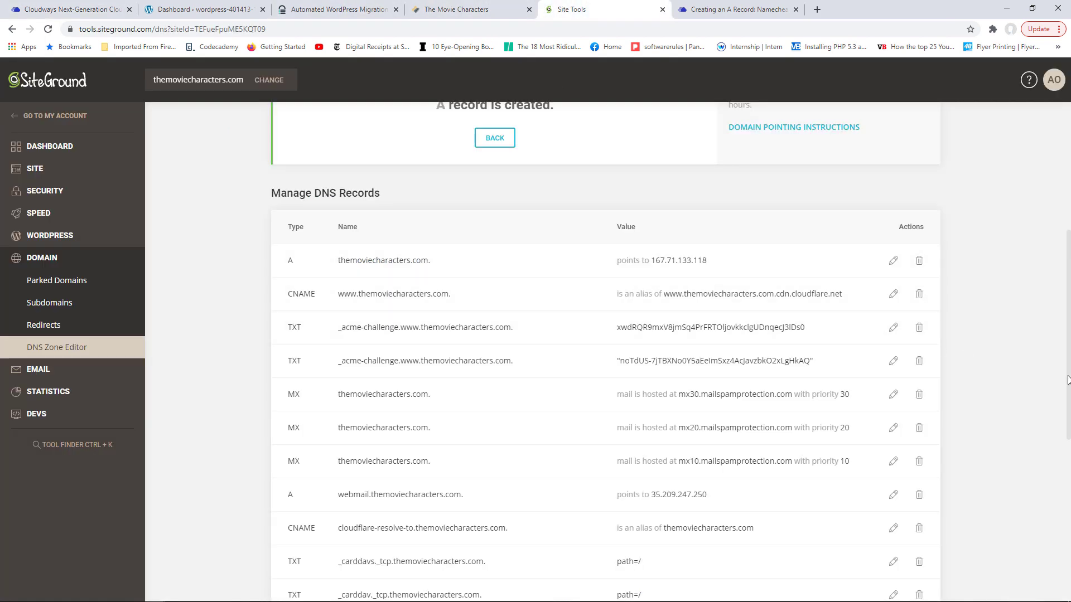
pyautogui.scroll(3, 1067, 379)
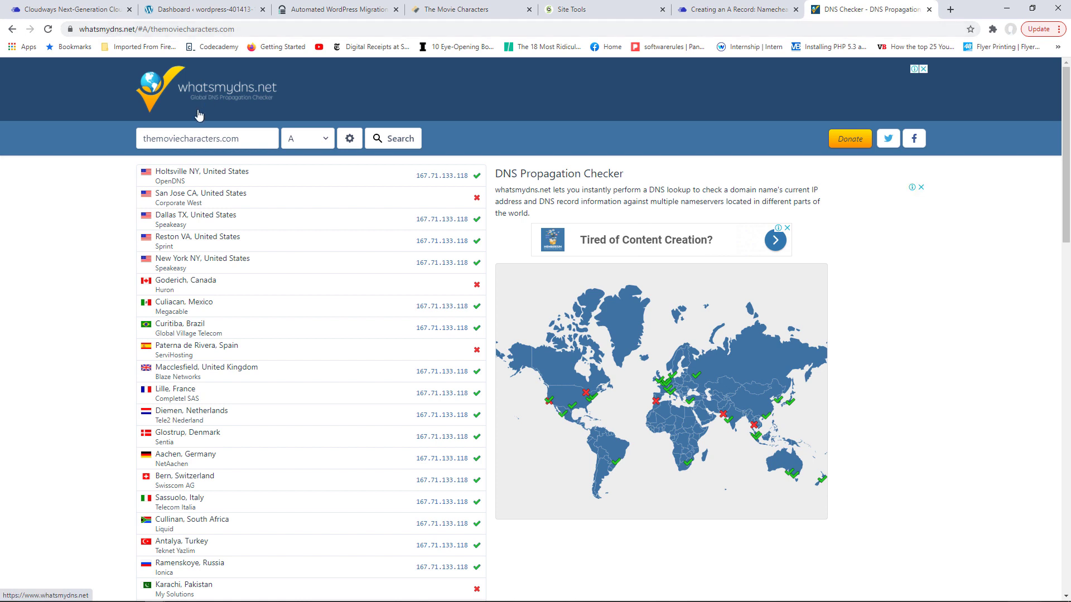
# - Scroll through the whatsmydns results to confirm locations resolve to 167.71.133.118
pyautogui.moveTo(254, 137); pyautogui.dragTo(163, 138)
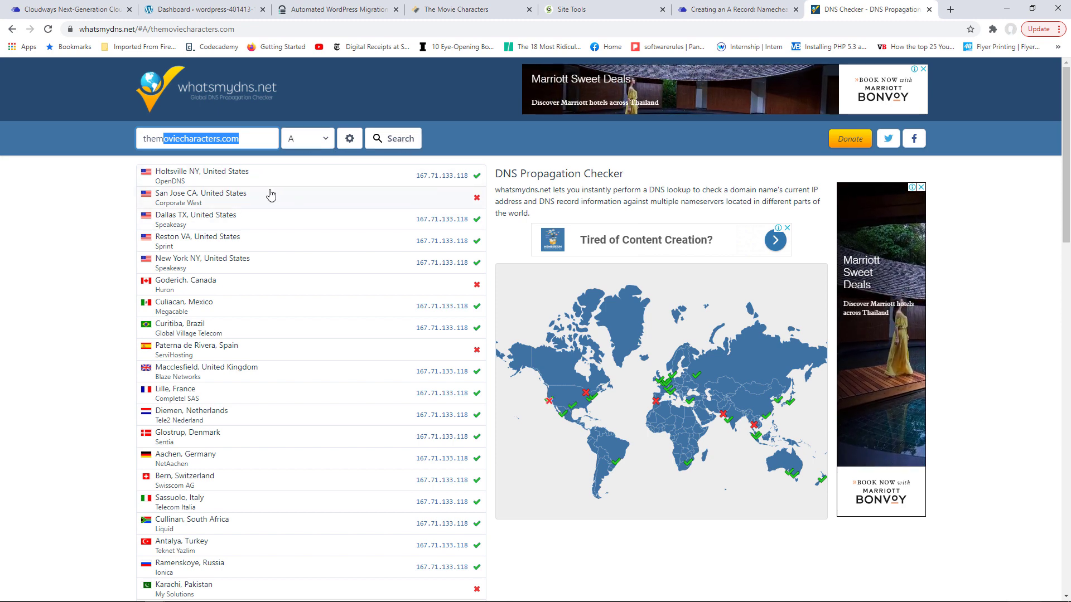
pyautogui.moveTo(1067, 132)
pyautogui.mouseDown()
pyautogui.moveTo(1068, 180)
pyautogui.moveTo(1066, 113)
pyautogui.mouseUp()
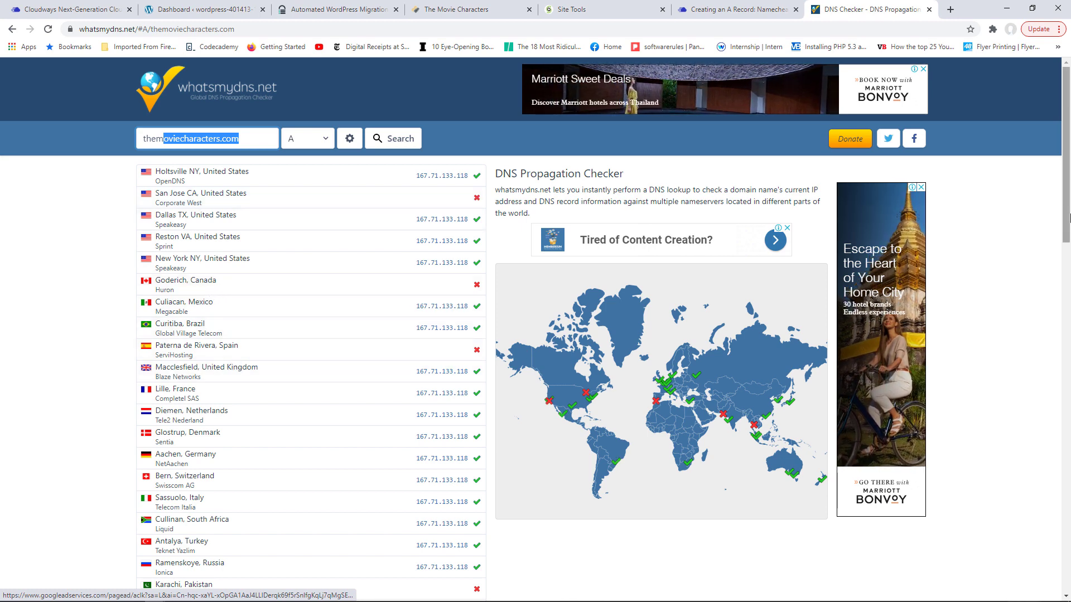
pyautogui.moveTo(1066, 219)
pyautogui.mouseDown()
pyautogui.moveTo(1068, 343)
pyautogui.moveTo(1069, 208)
pyautogui.mouseUp()
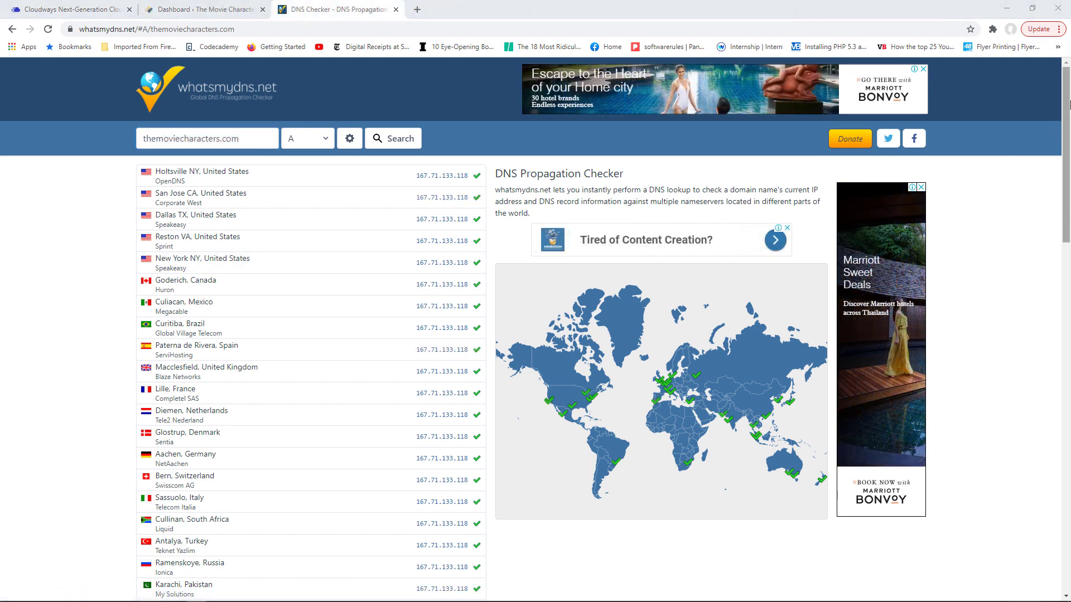
pyautogui.moveTo(1068, 104)
pyautogui.mouseDown()
pyautogui.moveTo(1067, 206)
pyautogui.moveTo(1066, 102)
pyautogui.mouseUp()
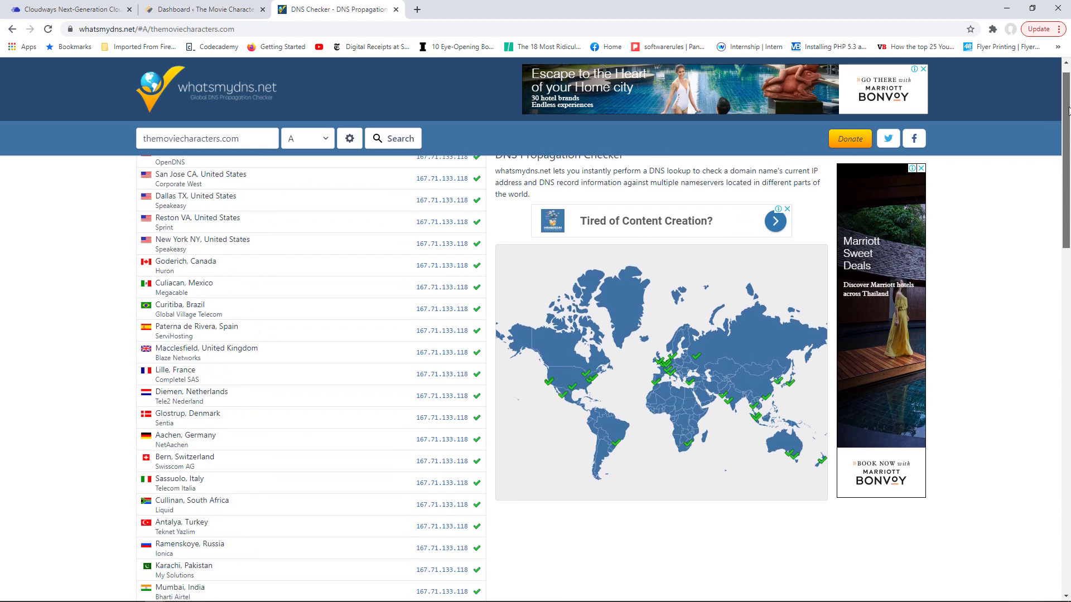
pyautogui.moveTo(1067, 194); pyautogui.dragTo(1057, 263)
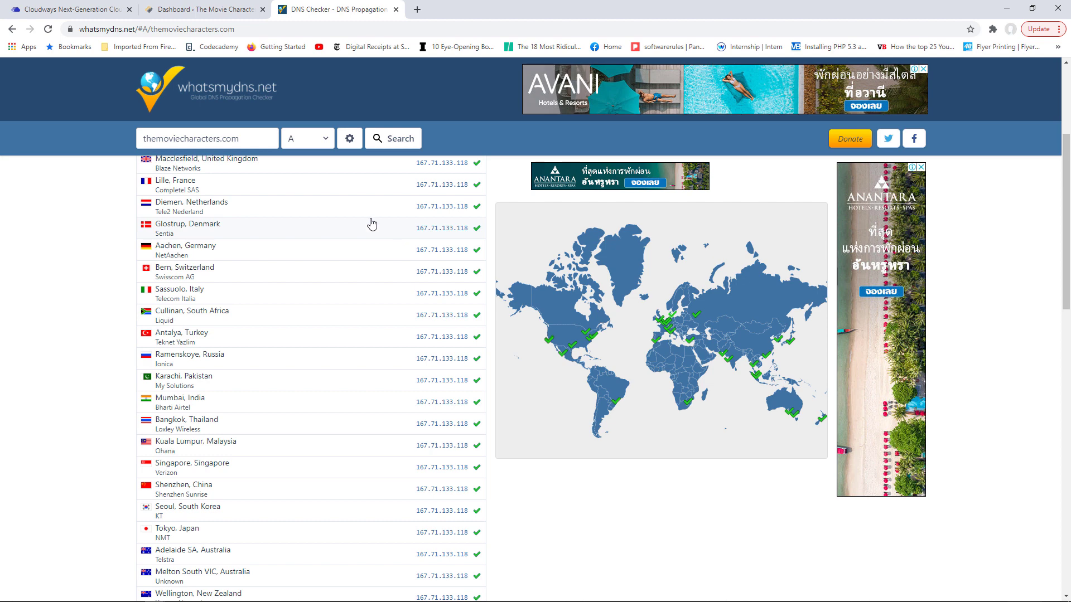
# - Recheck the propagation results once more and settle on the Cloudways SSL Certificate page
pyautogui.click(72, 9)
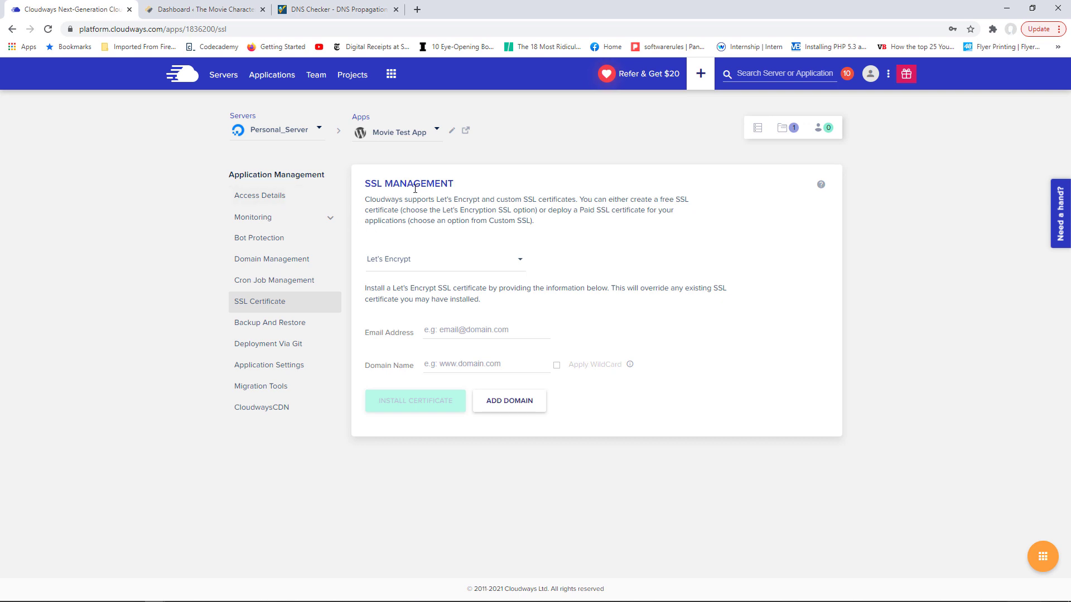
pyautogui.click(310, 9)
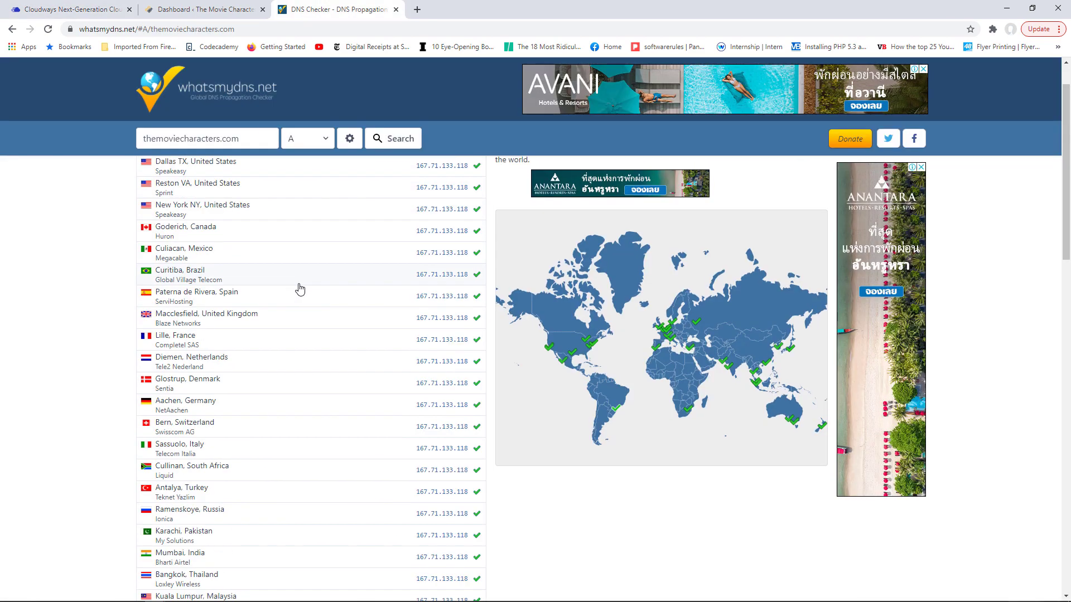
pyautogui.scroll(1, 300, 288)
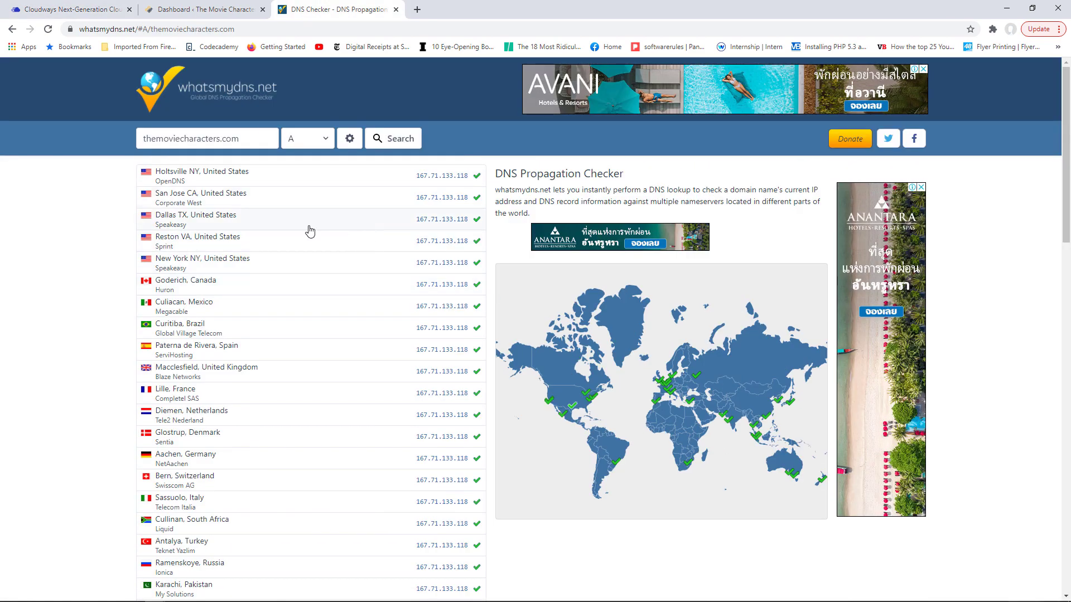
pyautogui.click(72, 9)
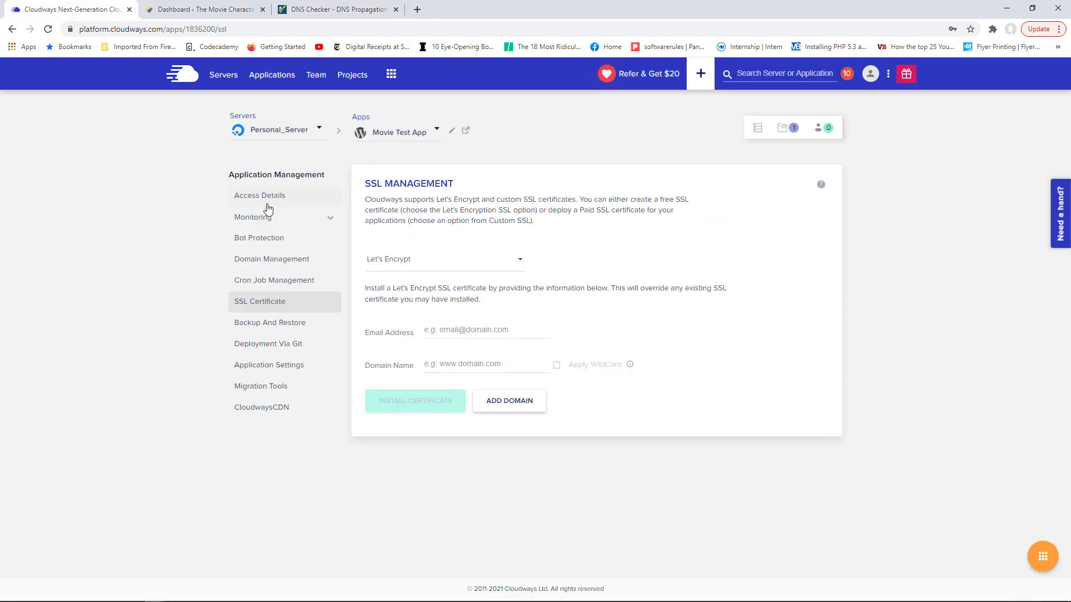
pyautogui.click(276, 259)
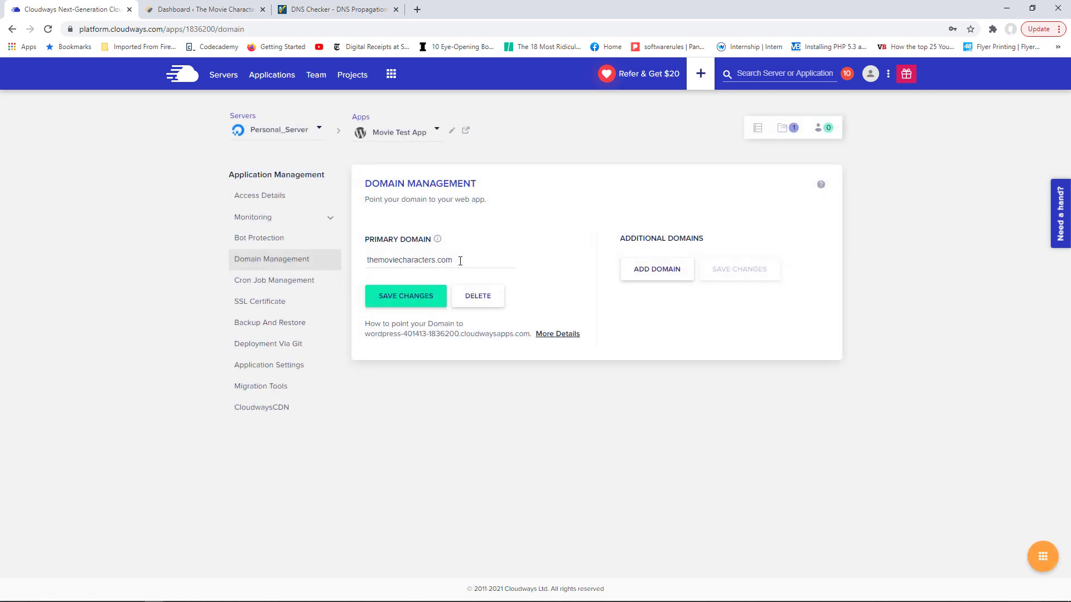
pyautogui.moveTo(460, 260); pyautogui.dragTo(371, 257)
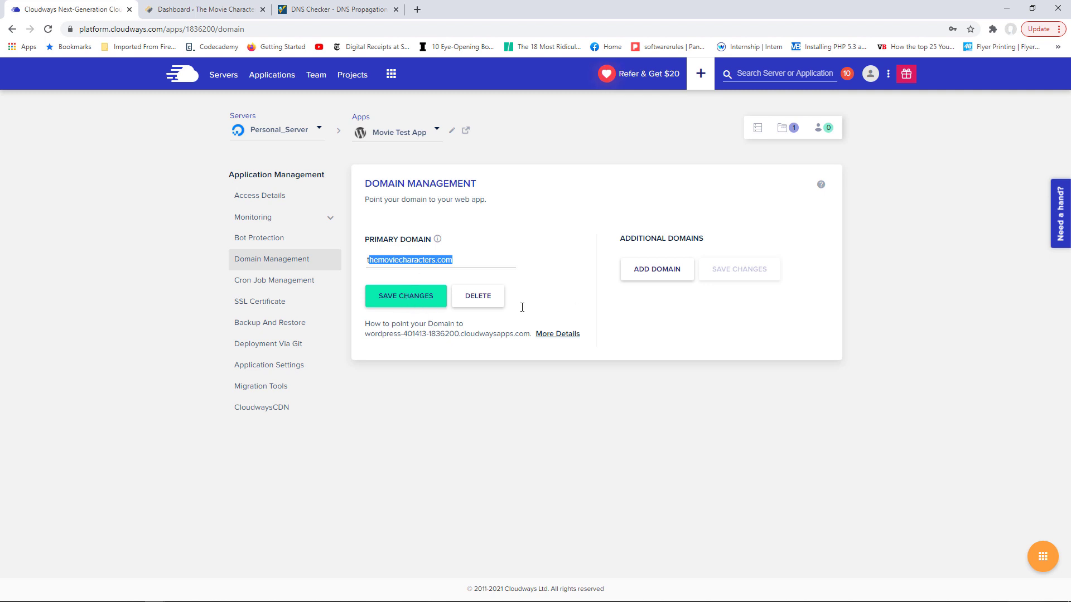
pyautogui.click(653, 274)
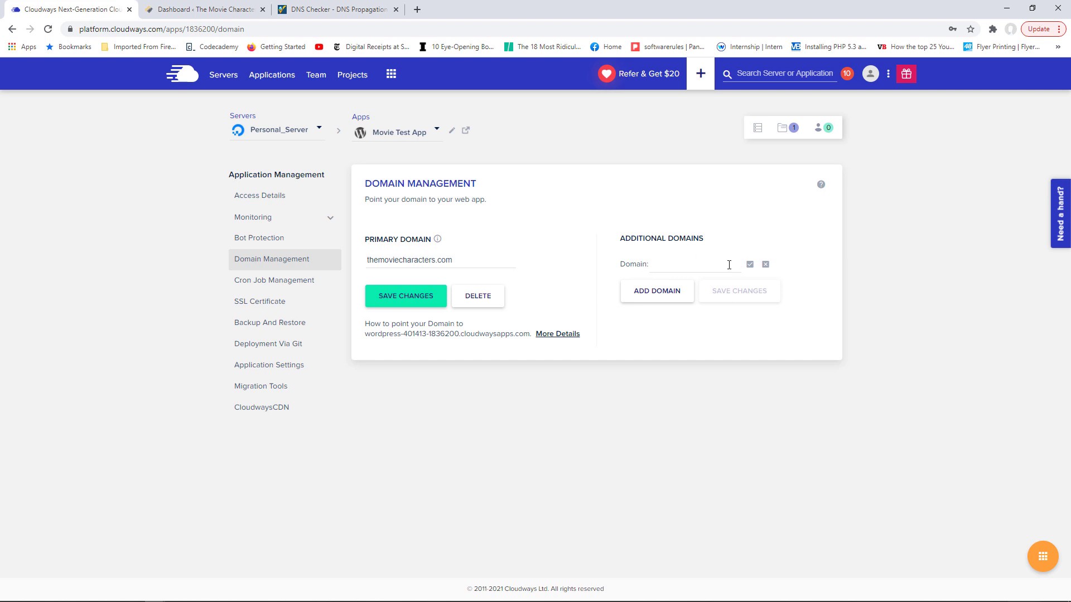
pyautogui.click(766, 266)
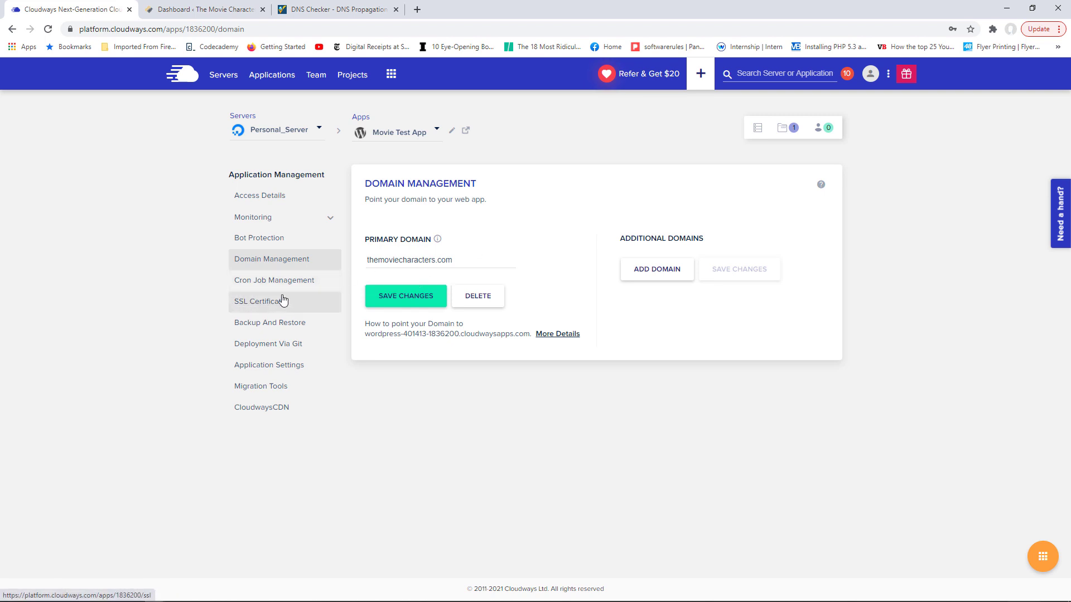
pyautogui.click(296, 313)
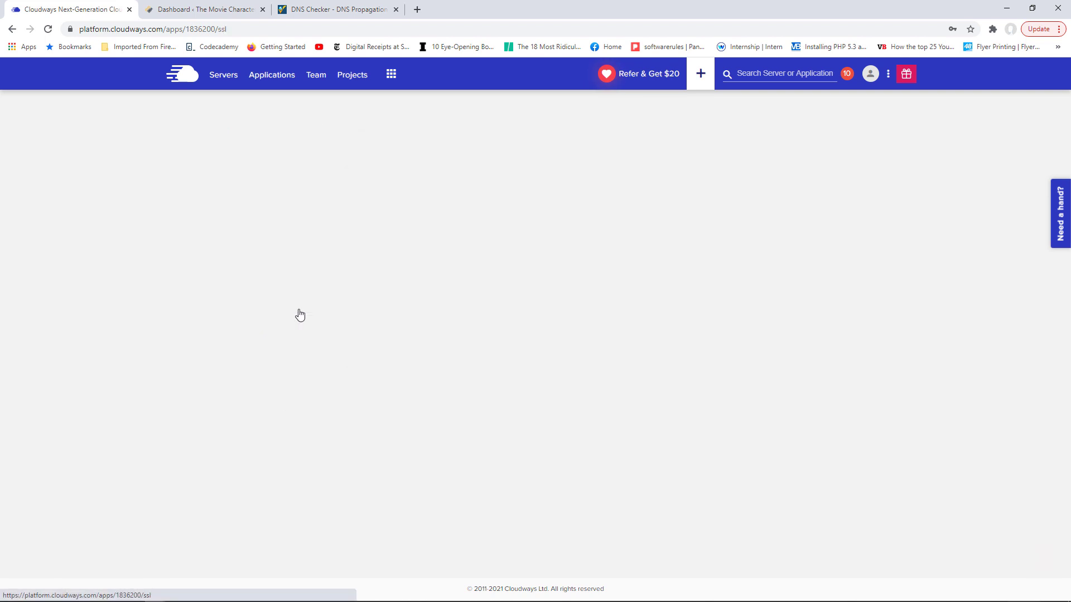
# - Select Let's Encrypt, enter the owner's e-mail and domain themoviecharacters.com, and install the certificate
pyautogui.click(524, 260)
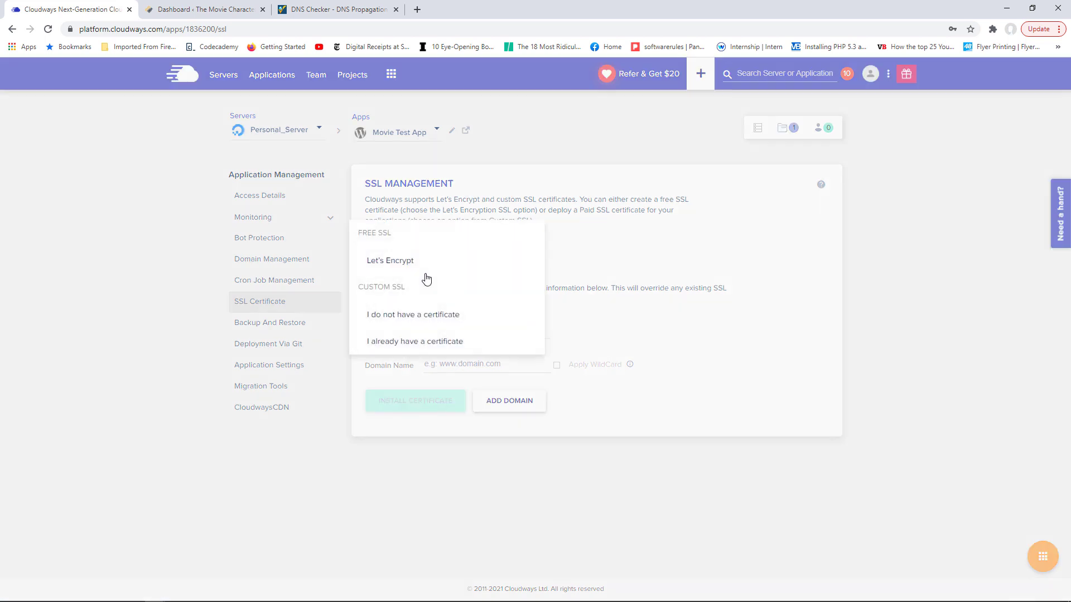
pyautogui.click(411, 266)
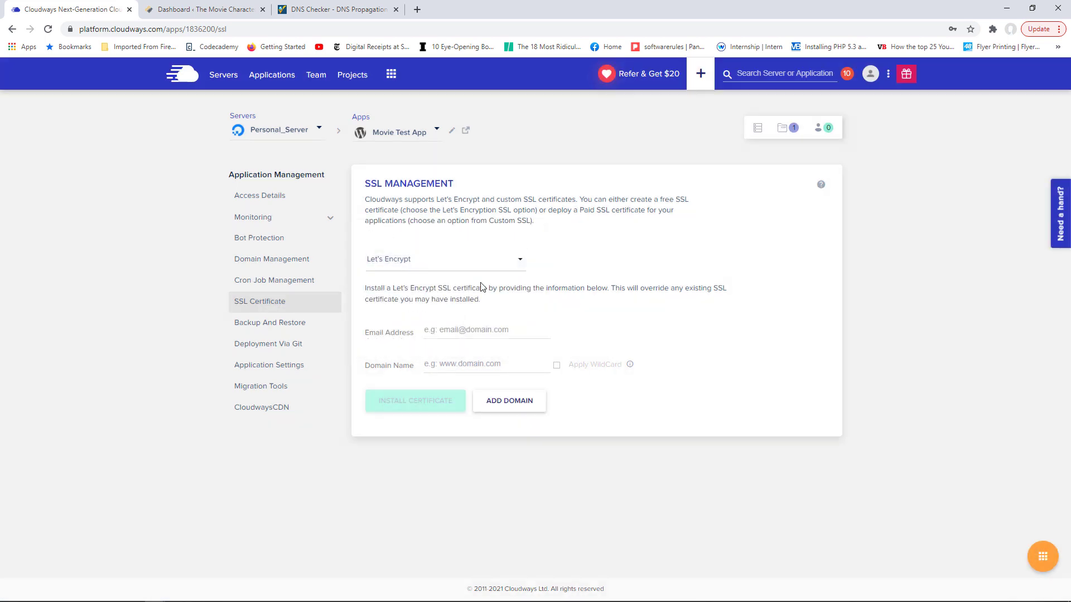
pyautogui.click(467, 330)
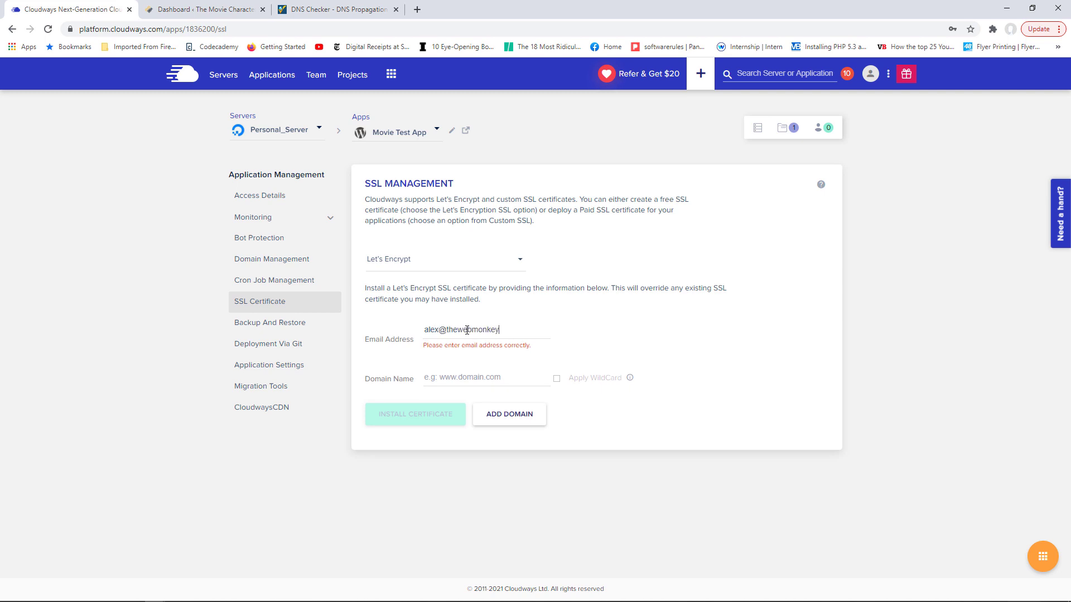
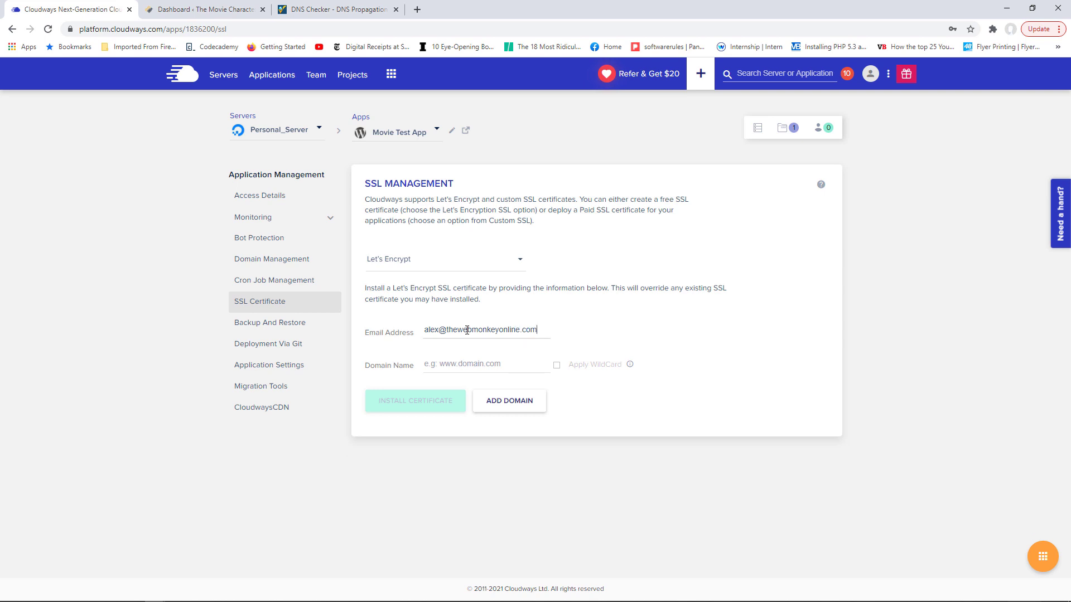
pyautogui.press('Tab')
pyautogui.write('th')
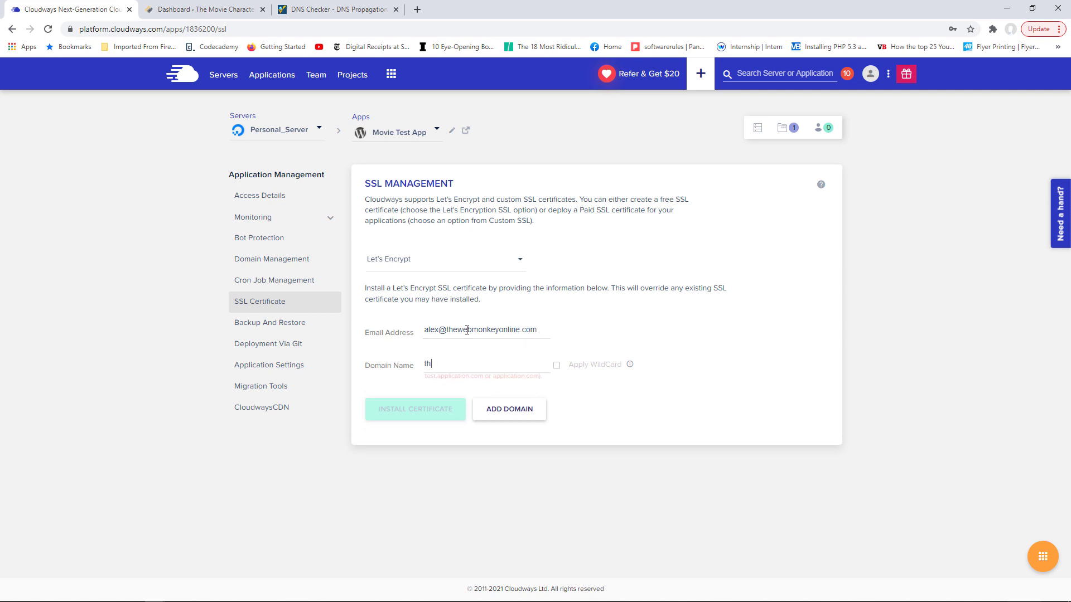
pyautogui.write('emoviech')
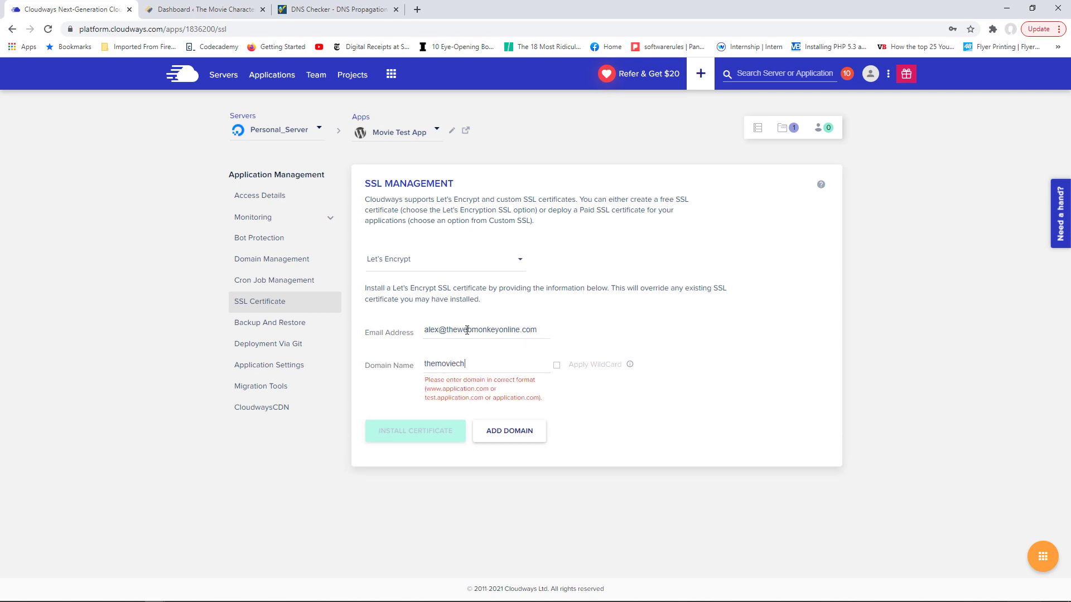
pyautogui.write('aracters.com')
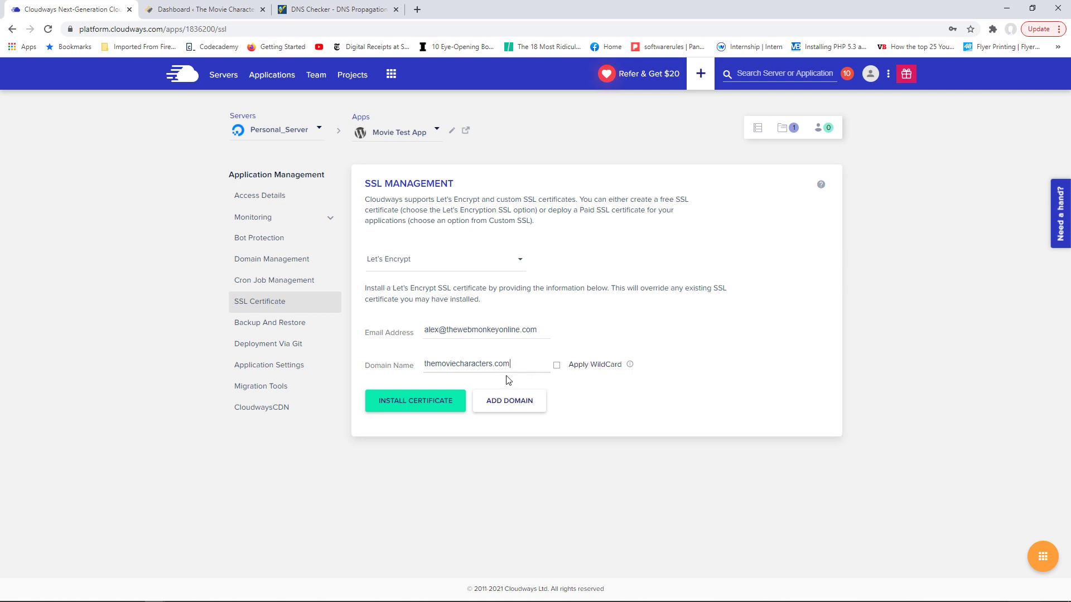
pyautogui.click(426, 406)
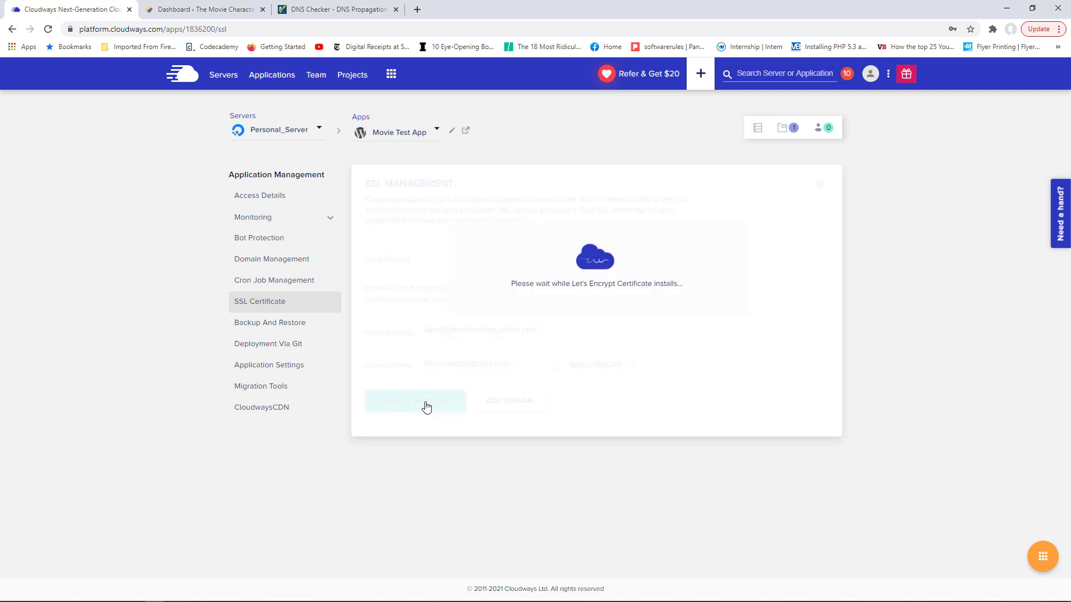
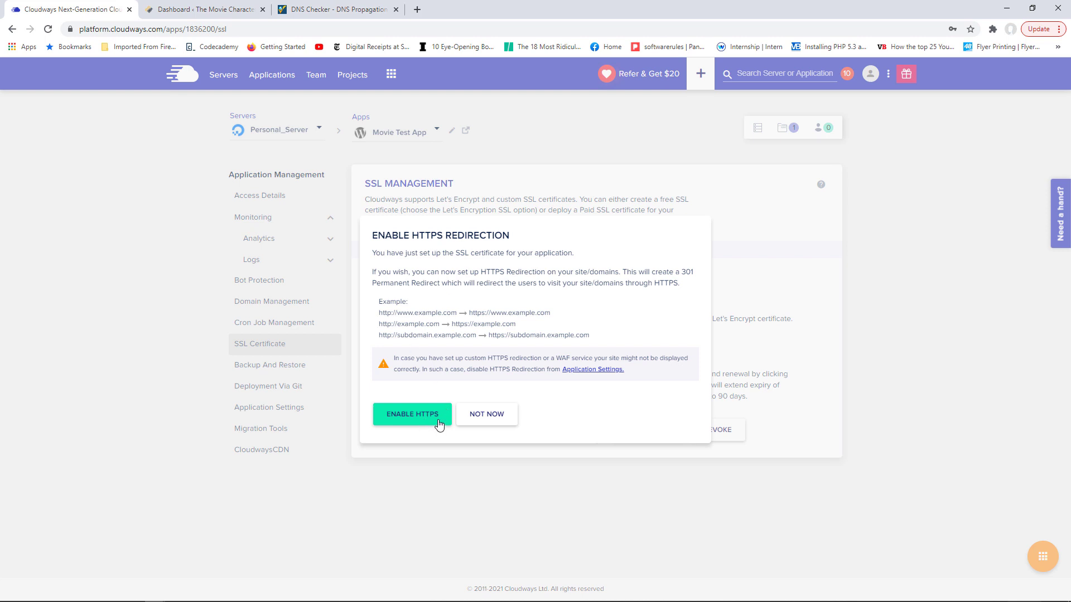
# - Enable HTTPS redirection for the Movie Test App and dismiss the confirmation dialog
pyautogui.click(419, 416)
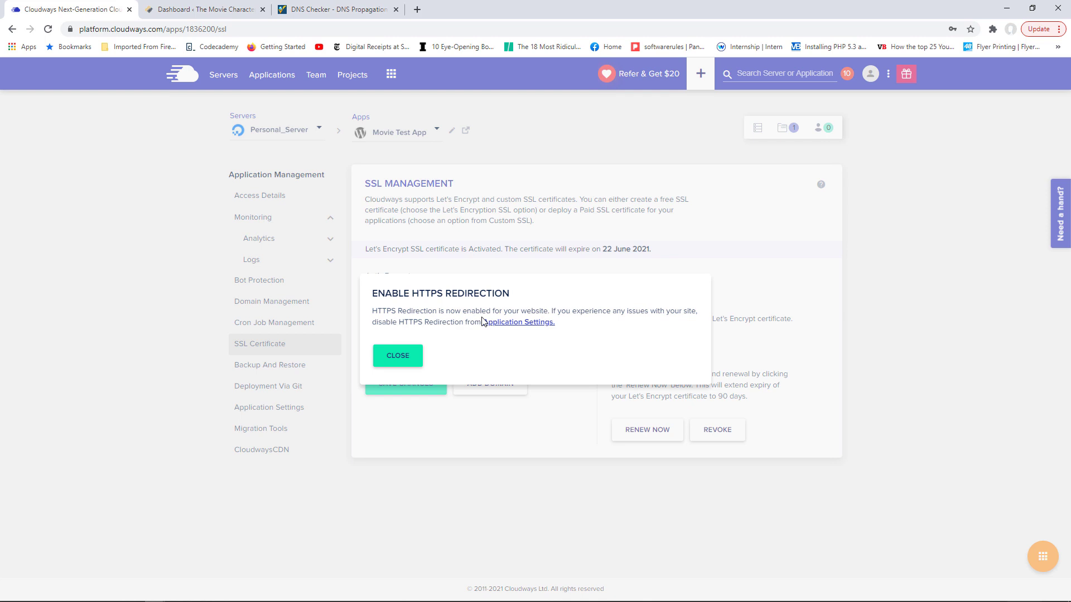
pyautogui.click(401, 358)
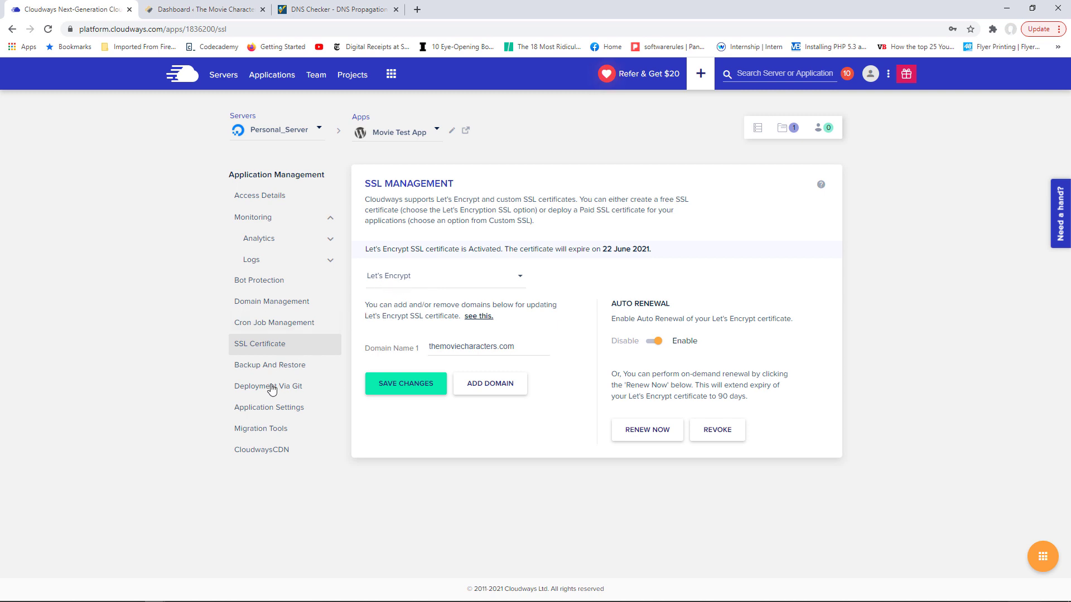
# - Open the app's Application Settings and scroll to verify the HTTPS Redirection toggle is on
pyautogui.click(288, 412)
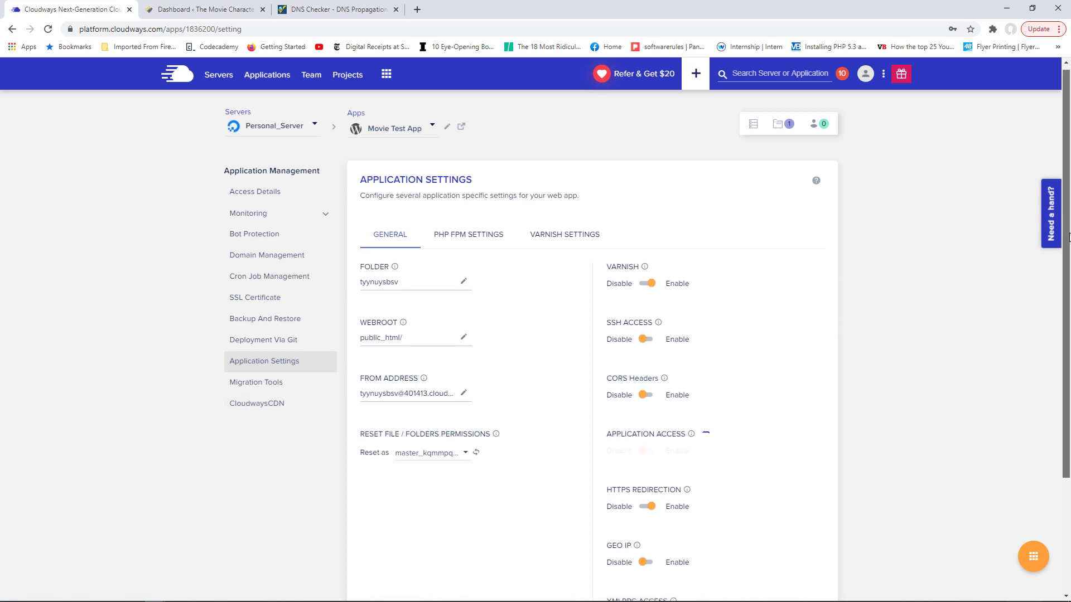
pyautogui.scroll(-2, 746, 419)
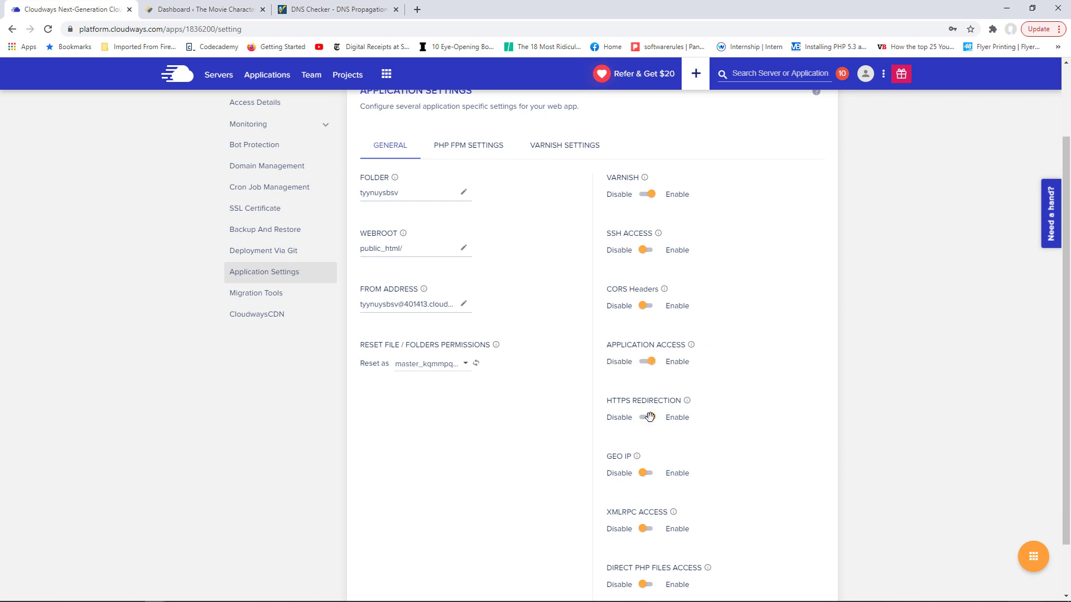
pyautogui.scroll(2, 647, 417)
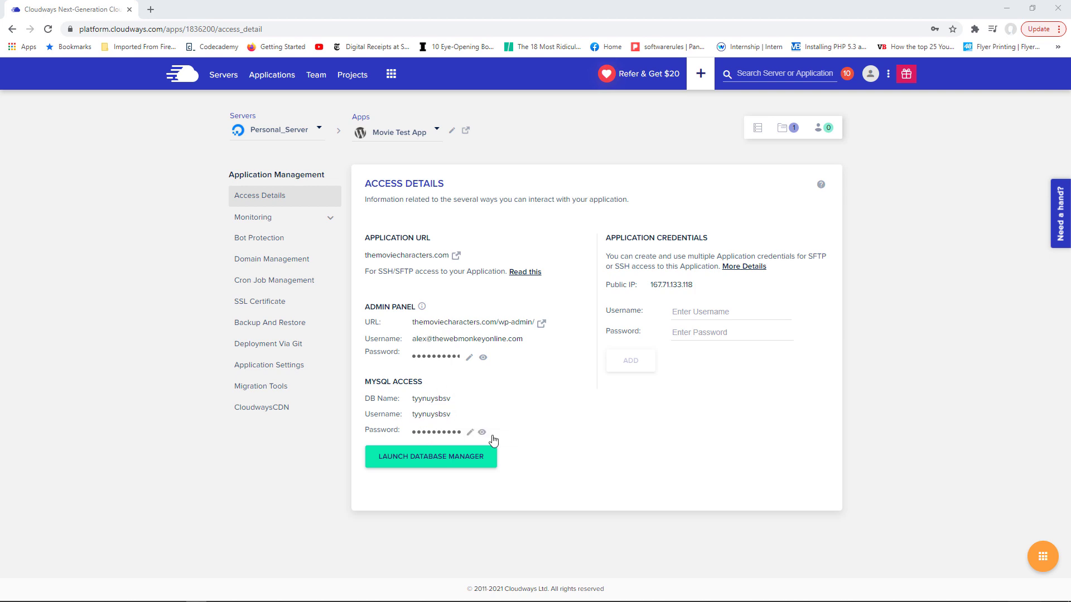
pyautogui.click(443, 461)
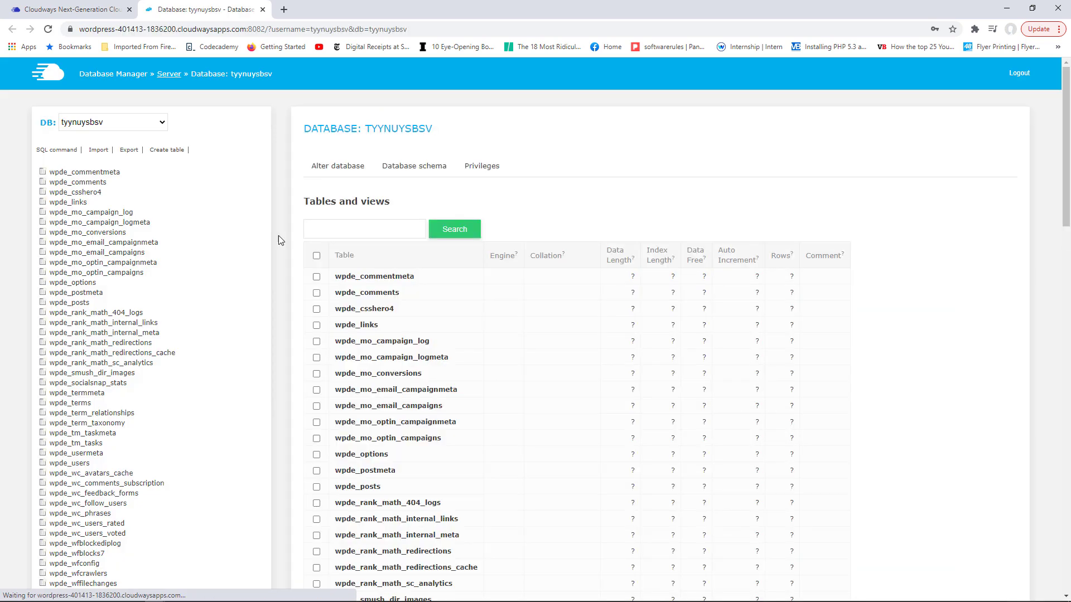
pyautogui.moveTo(1066, 139); pyautogui.dragTo(1067, 346)
pyautogui.scroll(14, 282, 221)
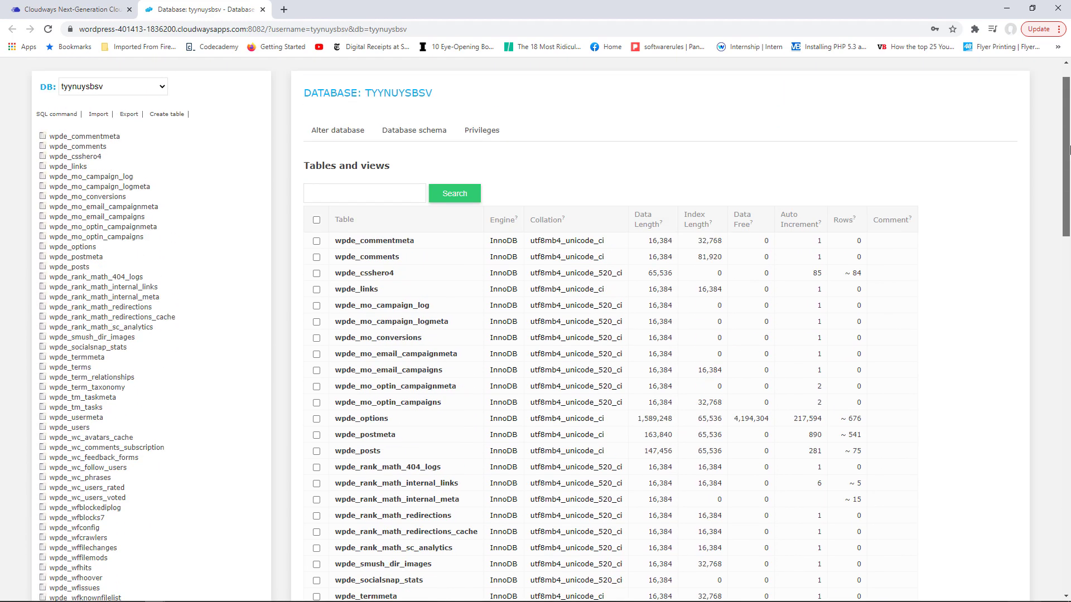
pyautogui.click(262, 9)
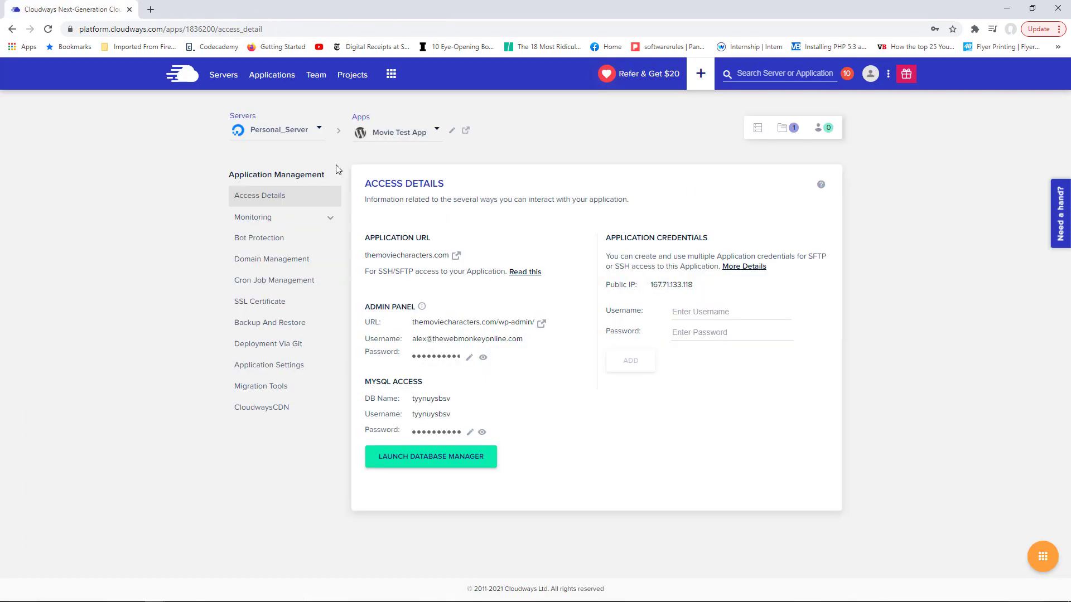
# - View the Traffic and Disk Usage analytics, then open Bot Protection showing Active status
pyautogui.click(263, 220)
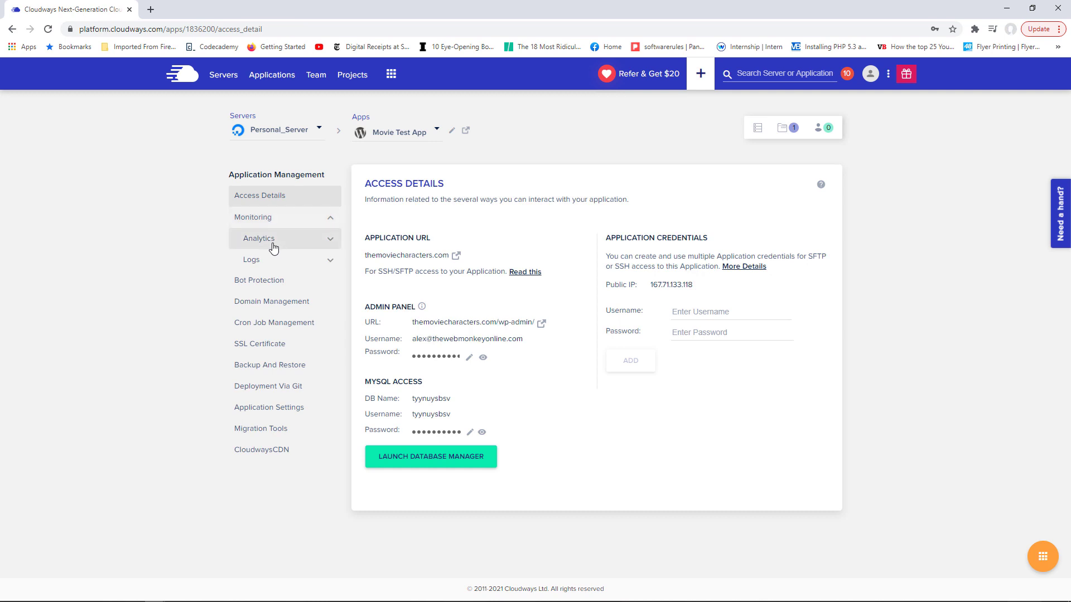
pyautogui.click(273, 242)
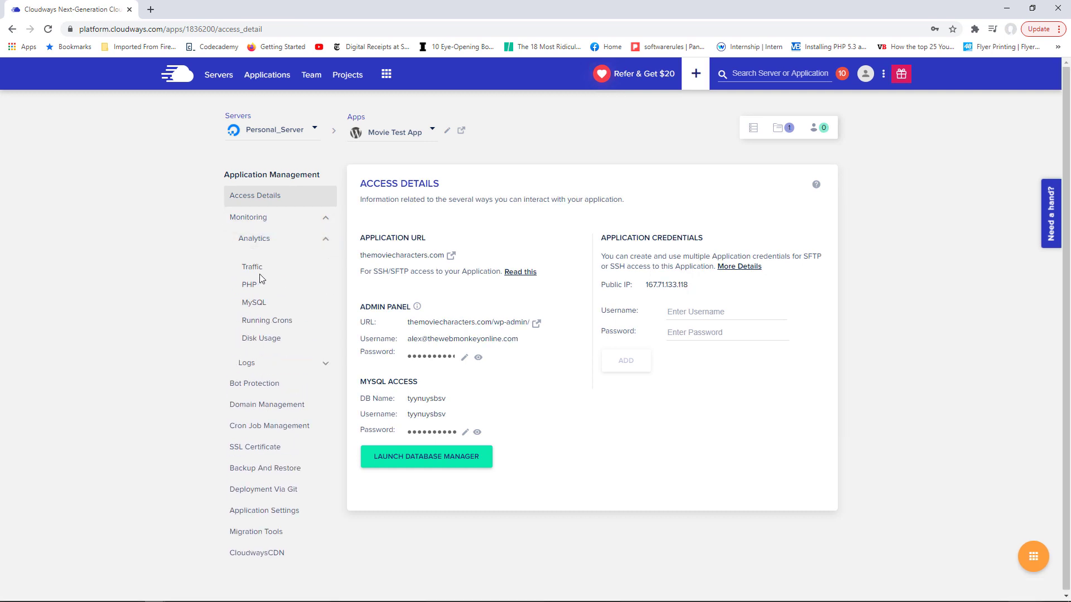
pyautogui.click(258, 268)
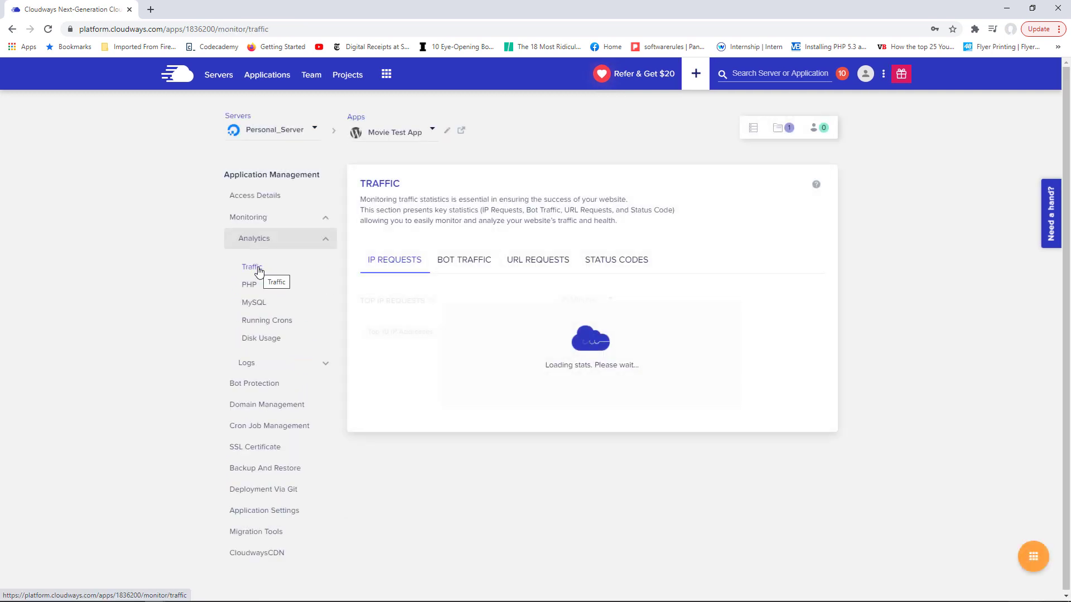
pyautogui.click(264, 340)
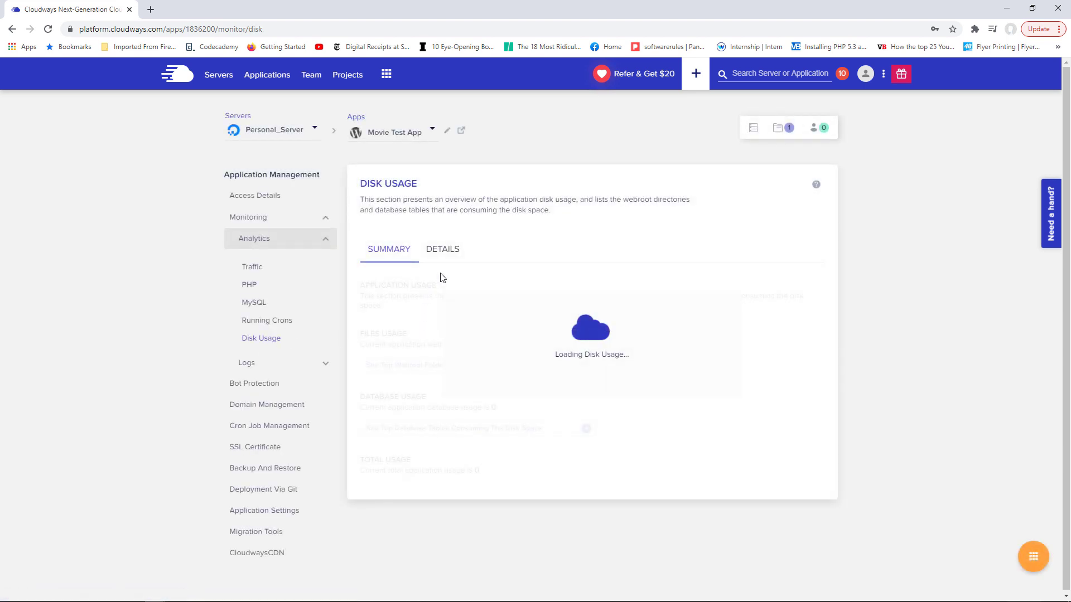
pyautogui.click(267, 243)
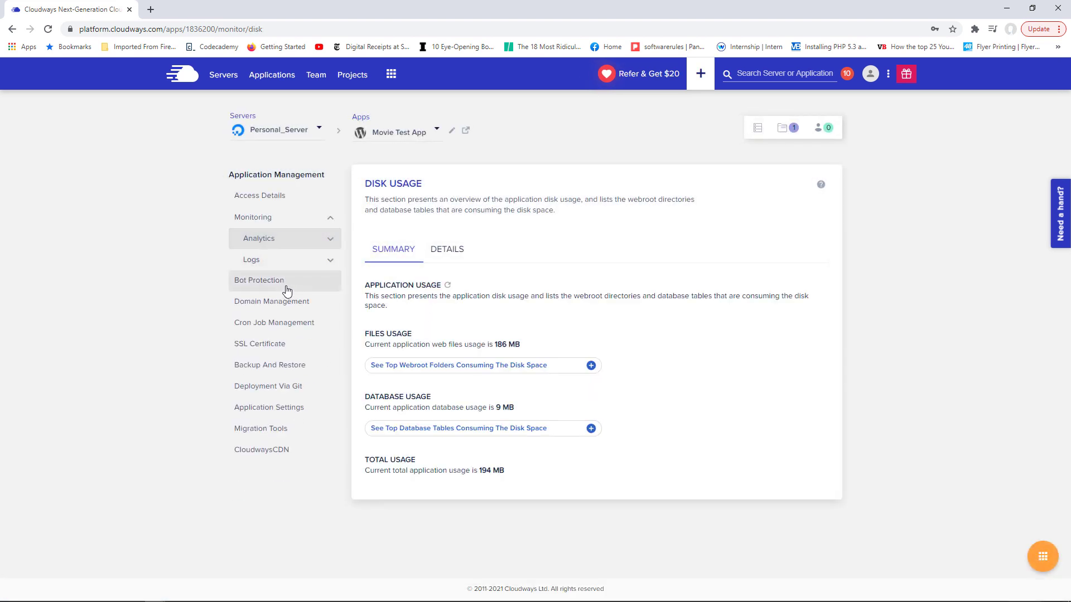
pyautogui.moveTo(275, 280); pyautogui.dragTo(273, 279)
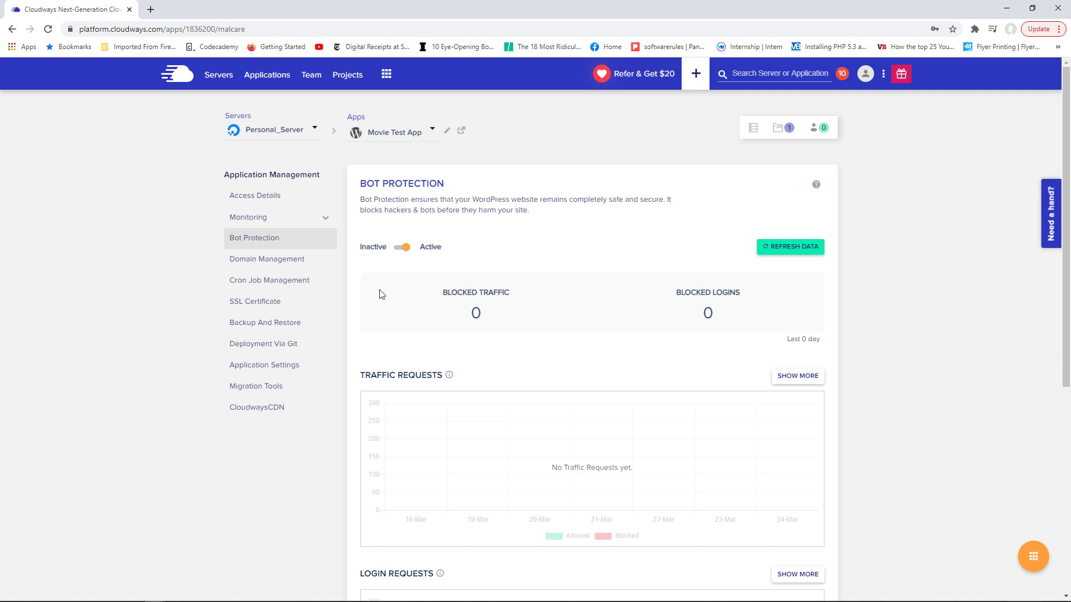
# - Browse the Cron Job Management and SSL Certificate pages, then go to Backup And Restore
pyautogui.click(277, 285)
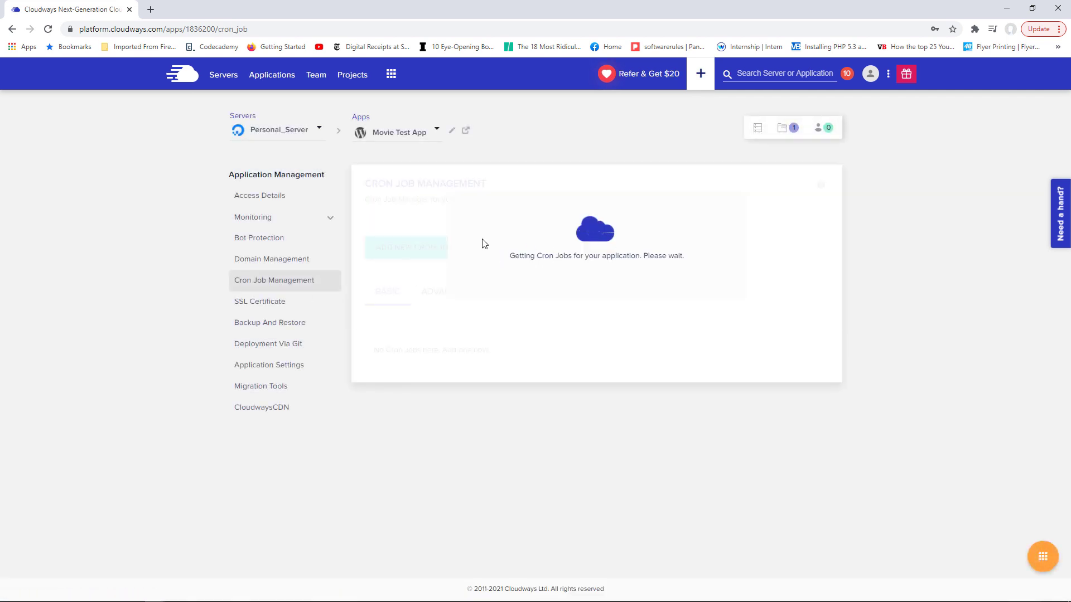
pyautogui.click(268, 304)
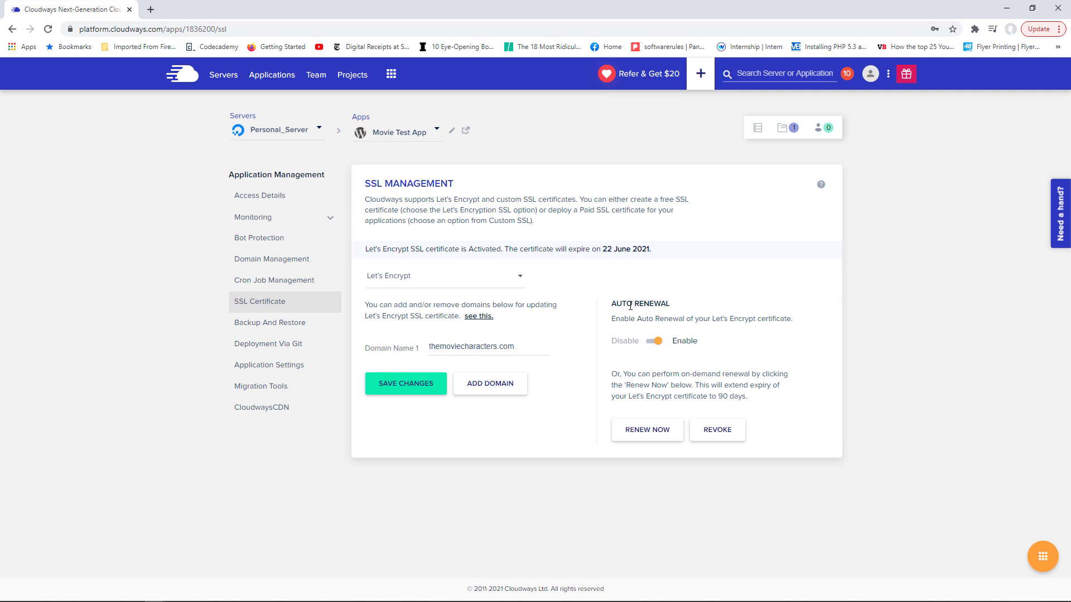
pyautogui.click(270, 328)
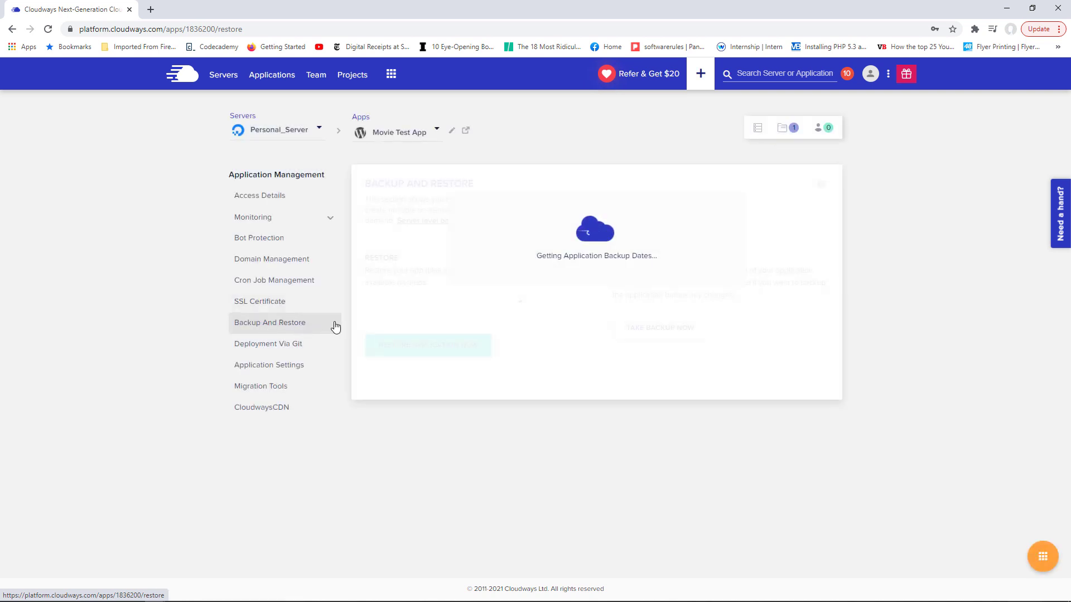
# - Switch to the other application's backups and pick the 22 March, 2021 - 6:01:44 restore point
pyautogui.click(431, 134)
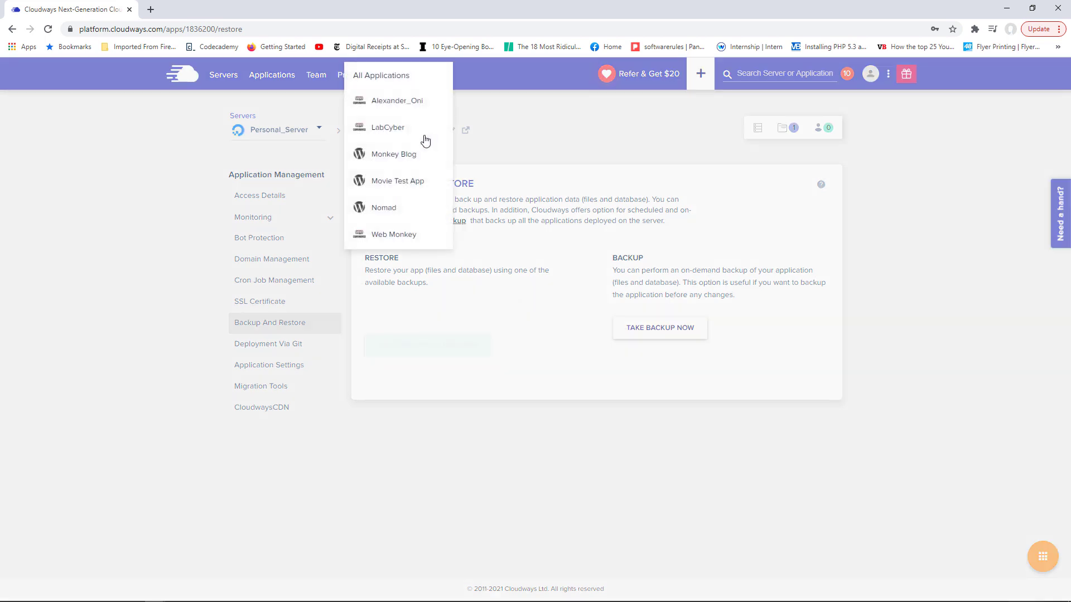
pyautogui.click(394, 102)
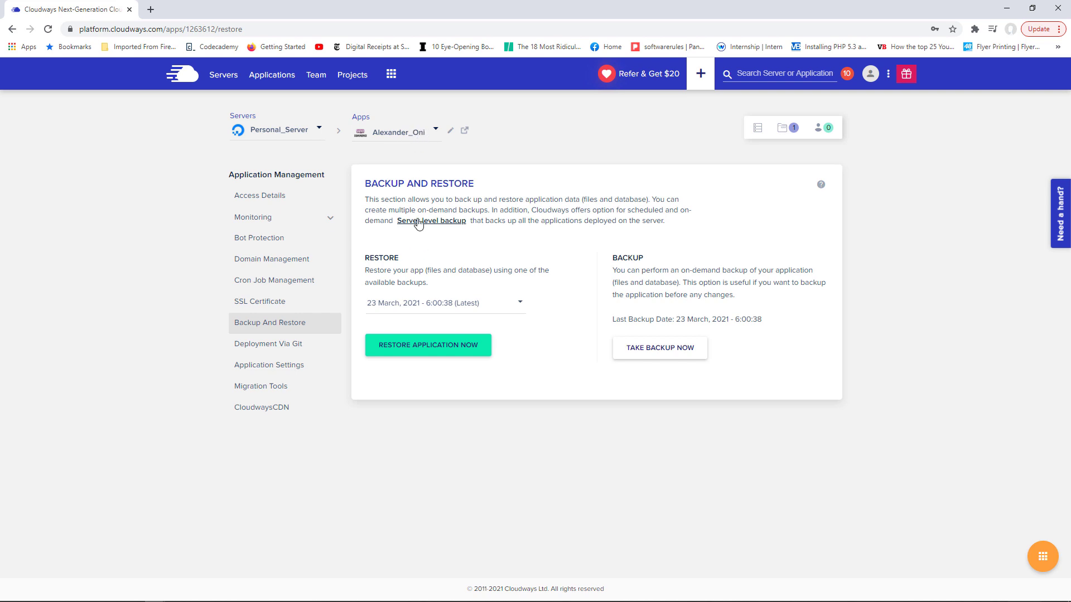
pyautogui.click(513, 309)
pyautogui.moveTo(528, 331); pyautogui.dragTo(531, 301)
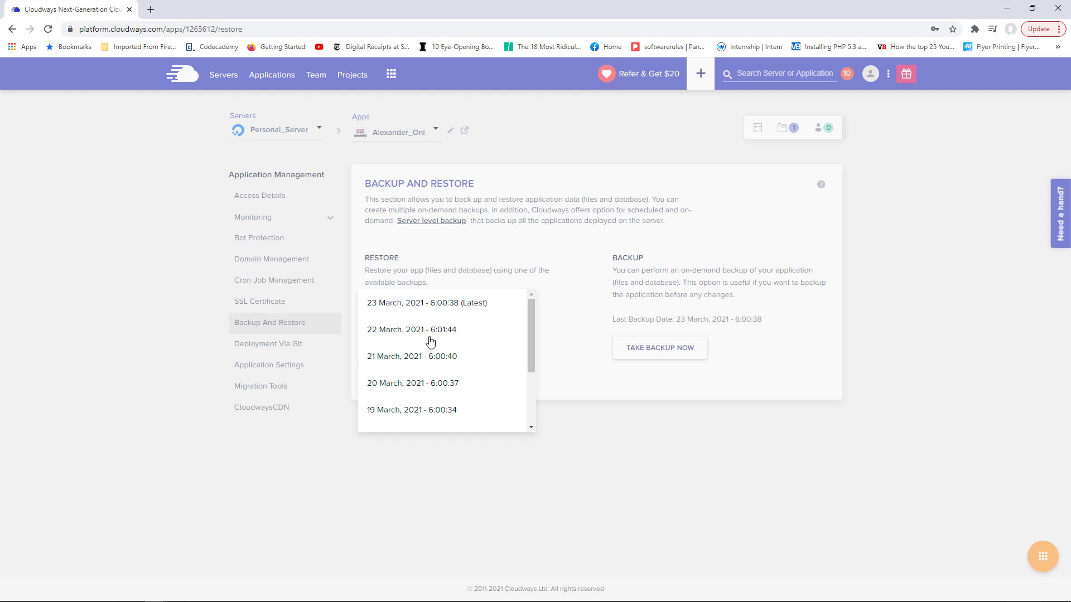
pyautogui.click(393, 330)
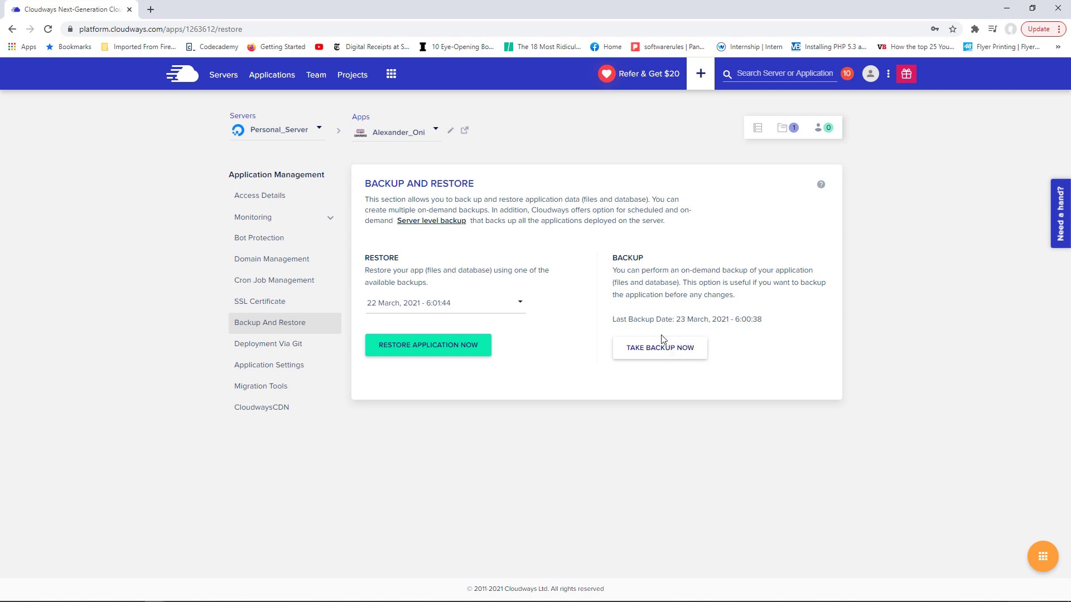
pyautogui.click(431, 140)
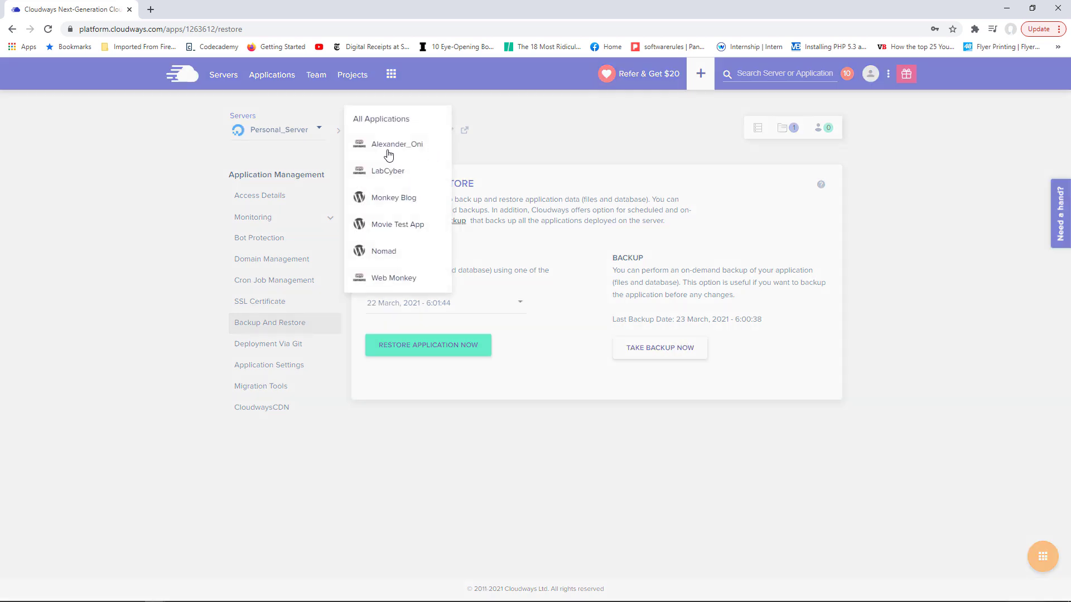
# - Return to the Movie Test App, view Deployment Via Git, then open Application Settings
pyautogui.click(397, 226)
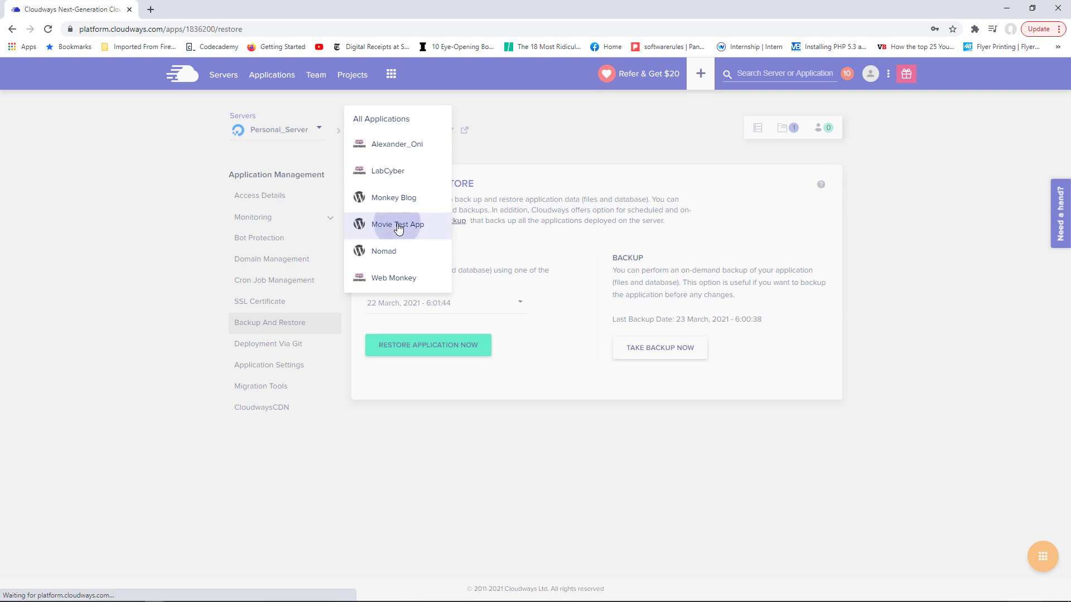
pyautogui.click(311, 357)
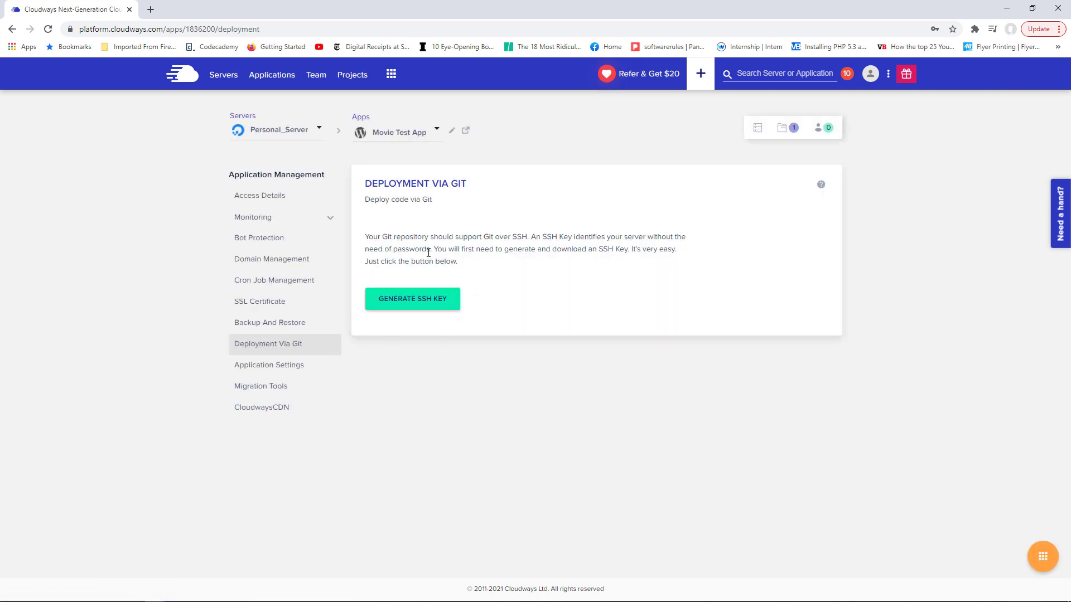
pyautogui.click(283, 370)
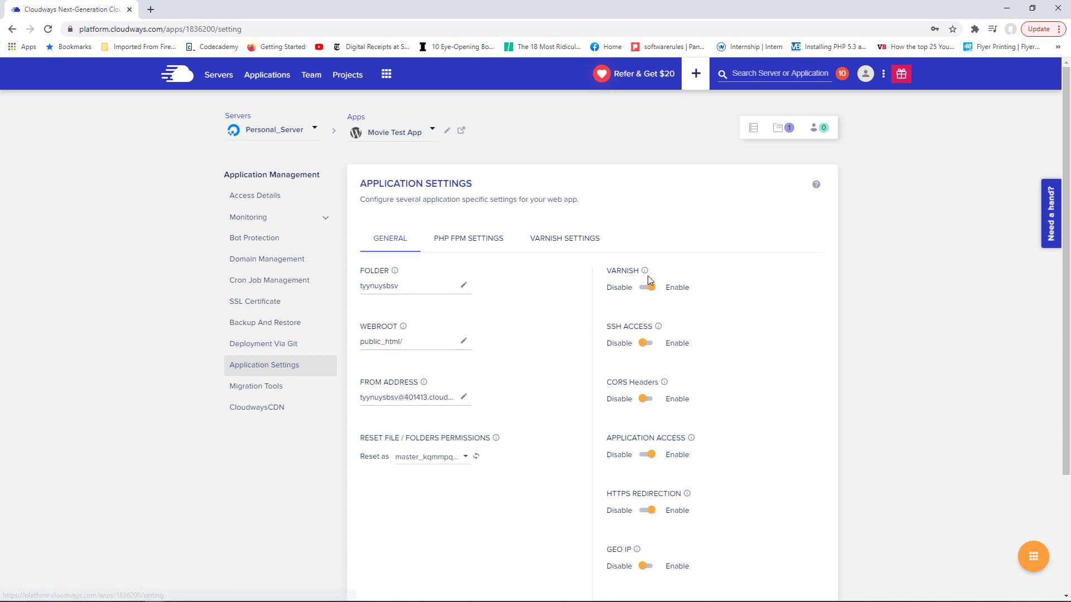
# - Scroll through the General settings, then view the empty Varnish Settings rules table
pyautogui.scroll(-2, 642, 312)
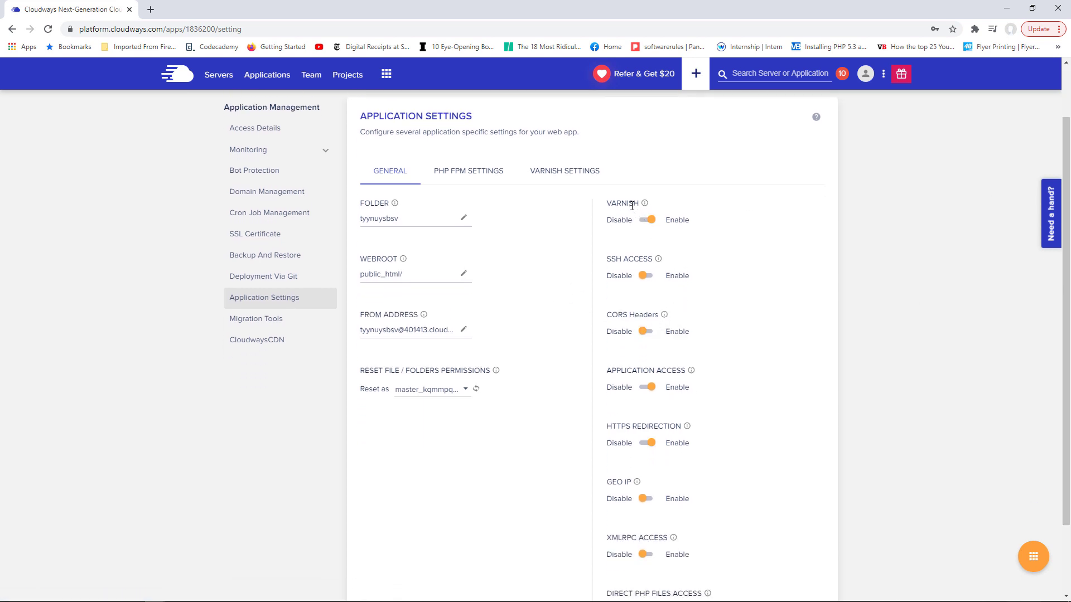
pyautogui.moveTo(645, 205)
pyautogui.moveTo(1067, 196); pyautogui.dragTo(1068, 261)
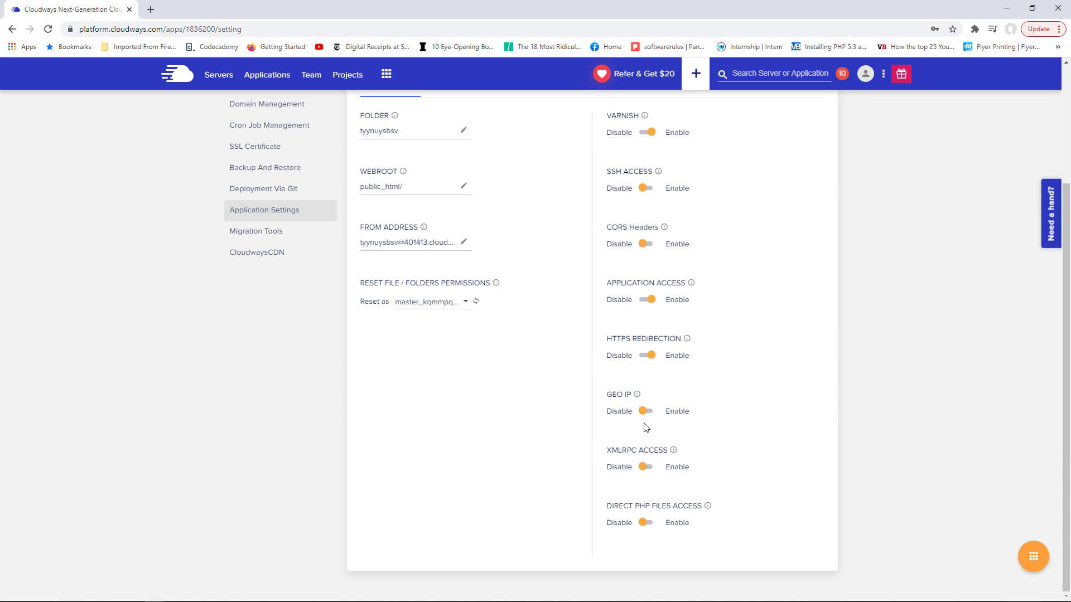
pyautogui.scroll(3, 670, 484)
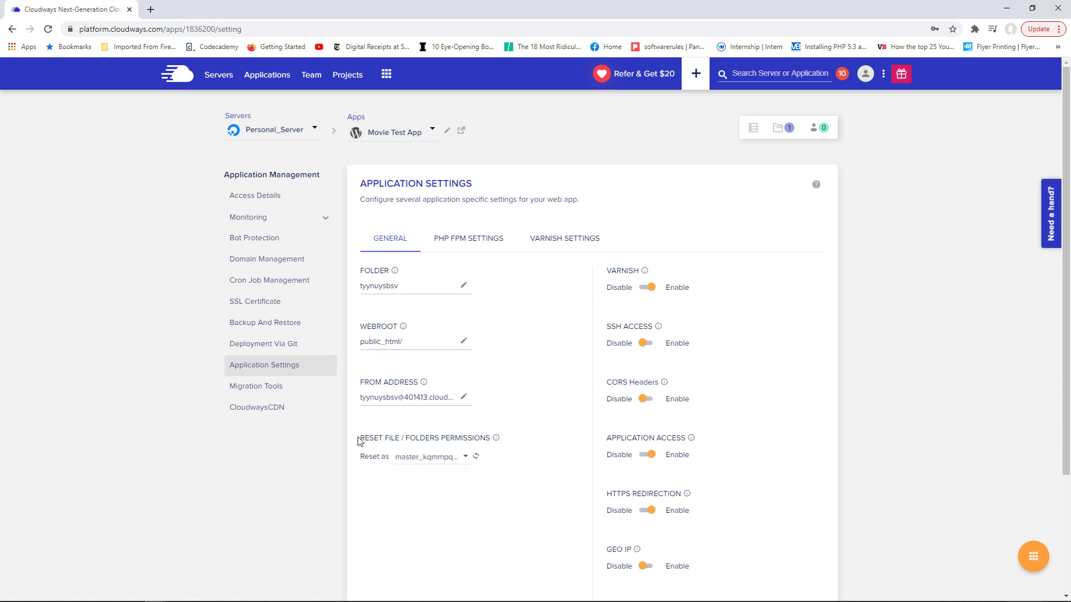
pyautogui.moveTo(359, 441); pyautogui.dragTo(384, 437)
pyautogui.click(494, 482)
pyautogui.click(554, 240)
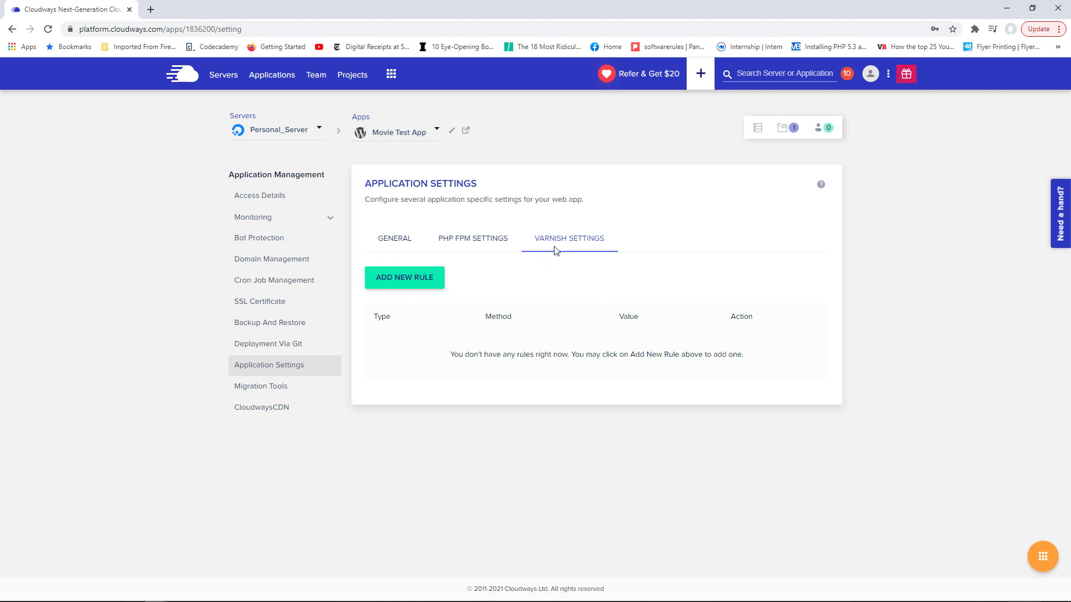
# - Look over Migration Tools and the CloudwaysCDN page, noting its $1 for 25GB pricing
pyautogui.click(277, 394)
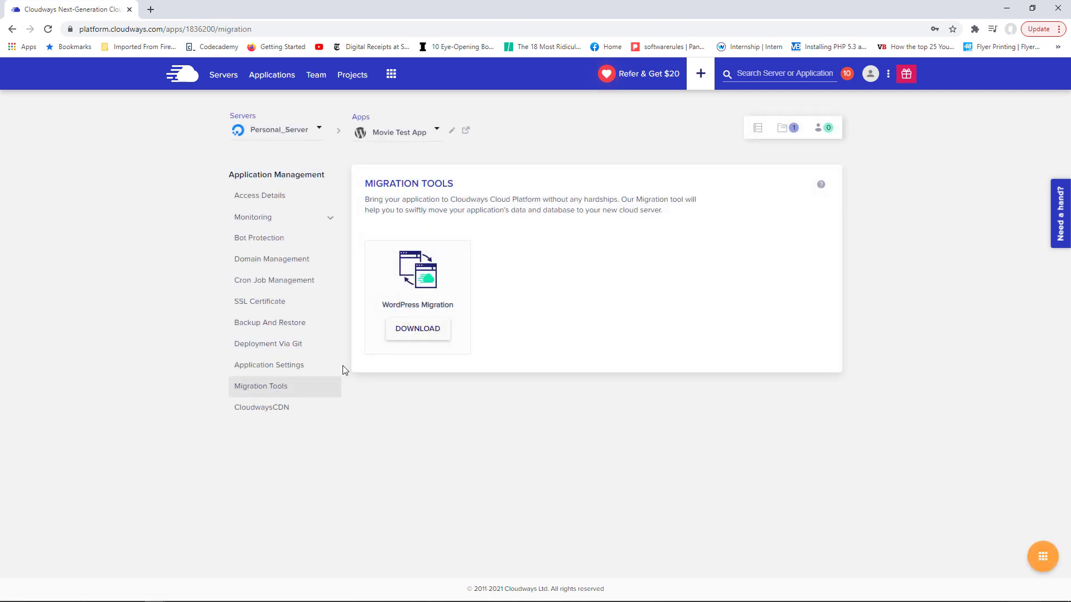
pyautogui.click(275, 414)
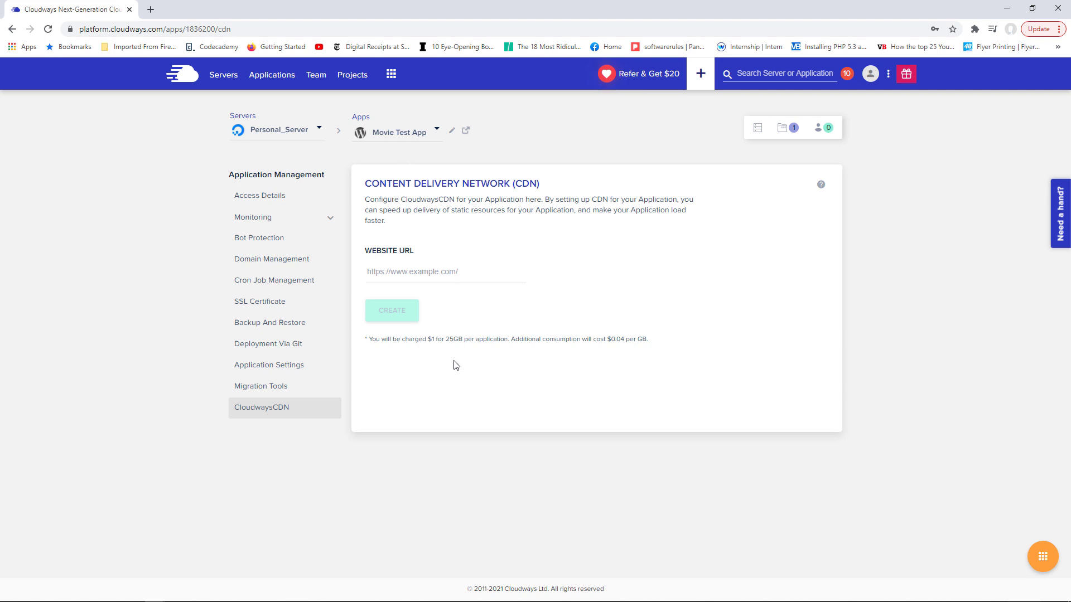
pyautogui.moveTo(428, 340); pyautogui.dragTo(467, 340)
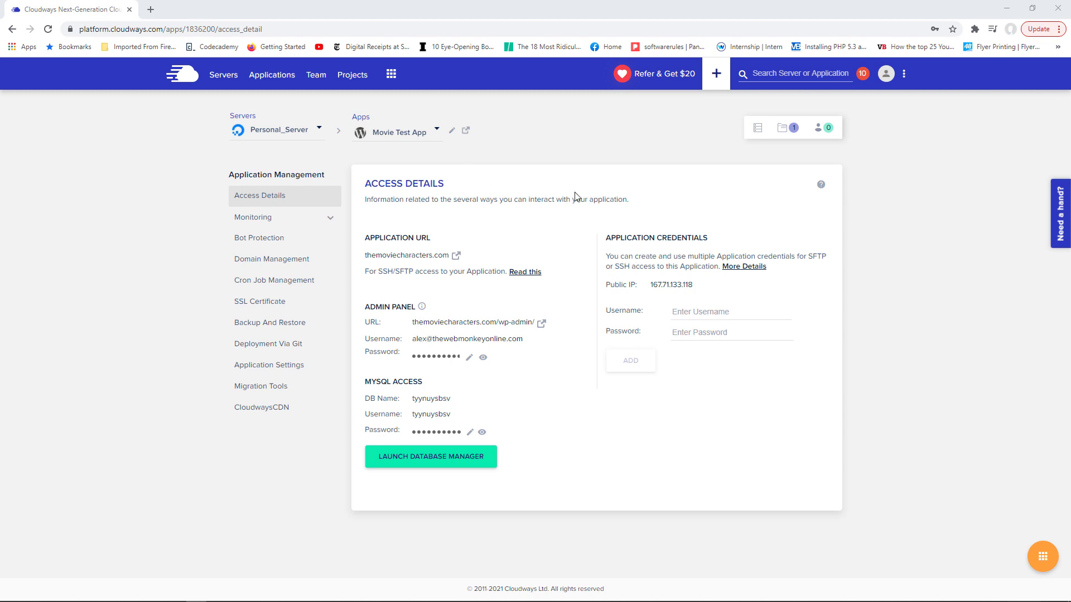
# - Clone the Movie Test App to Personal_Server as a regular copy, not staging
pyautogui.click(1043, 555)
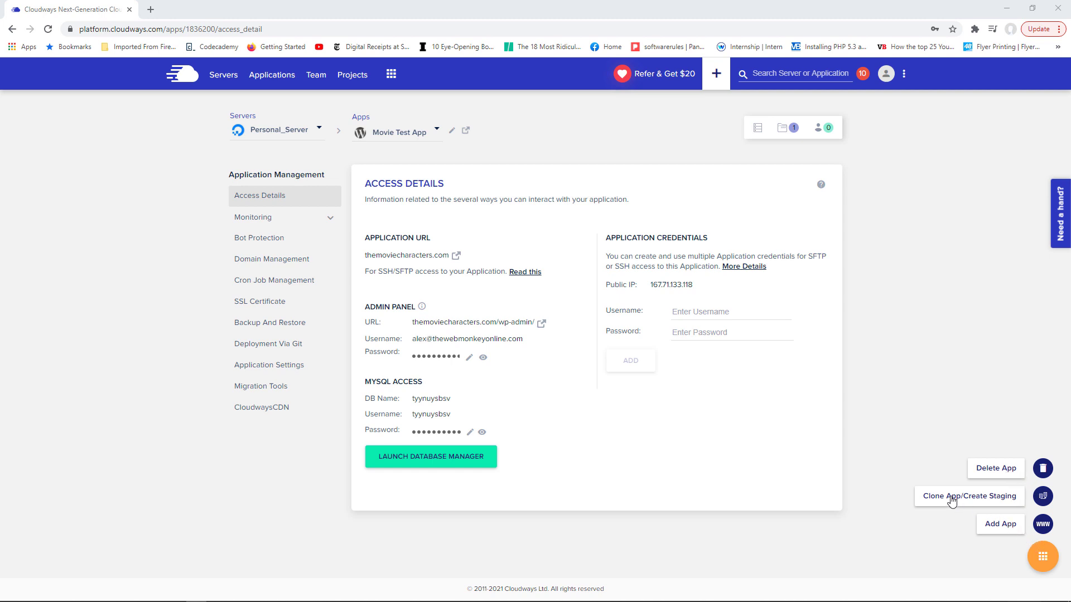
pyautogui.click(1003, 501)
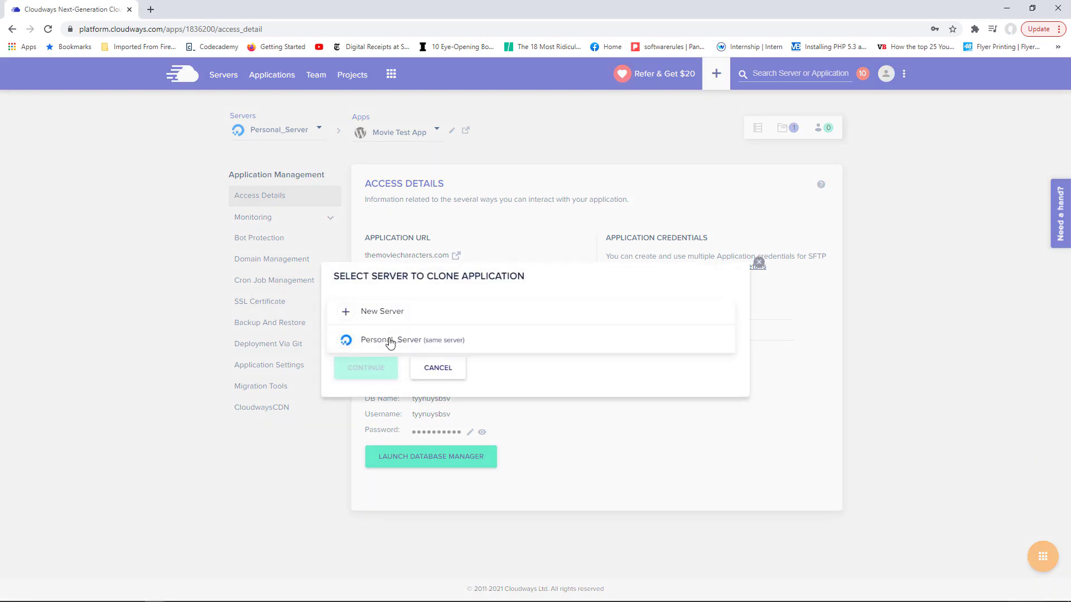
pyautogui.click(394, 340)
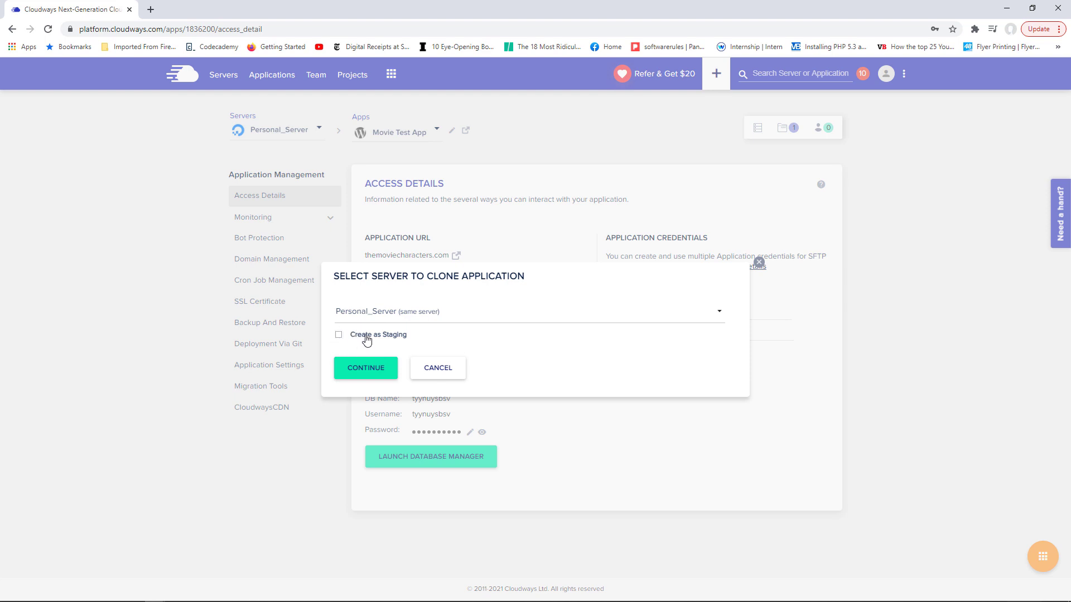
pyautogui.click(338, 334)
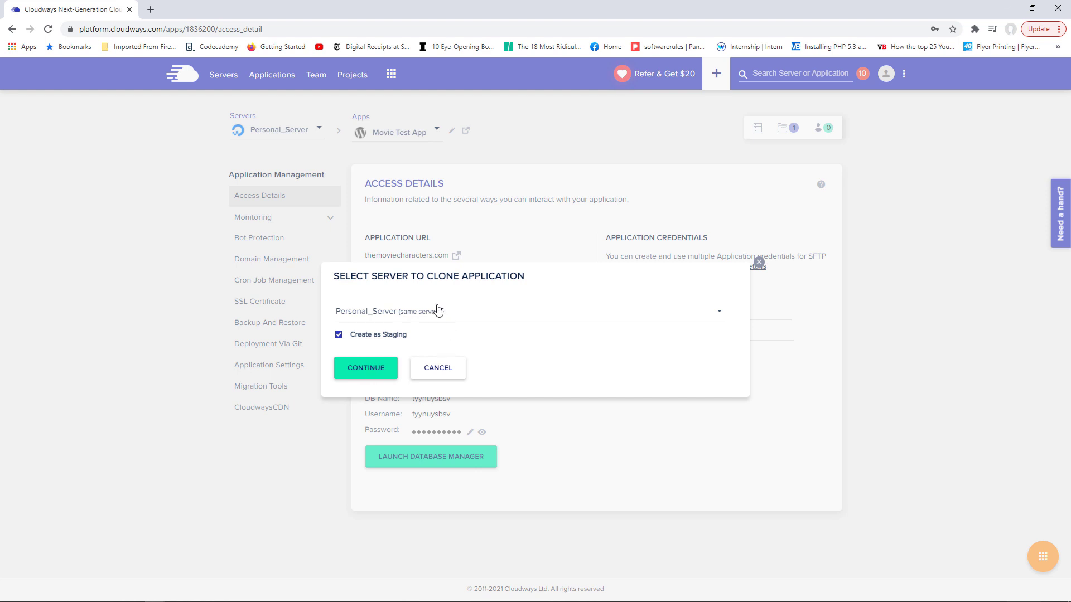
pyautogui.click(339, 335)
pyautogui.click(372, 373)
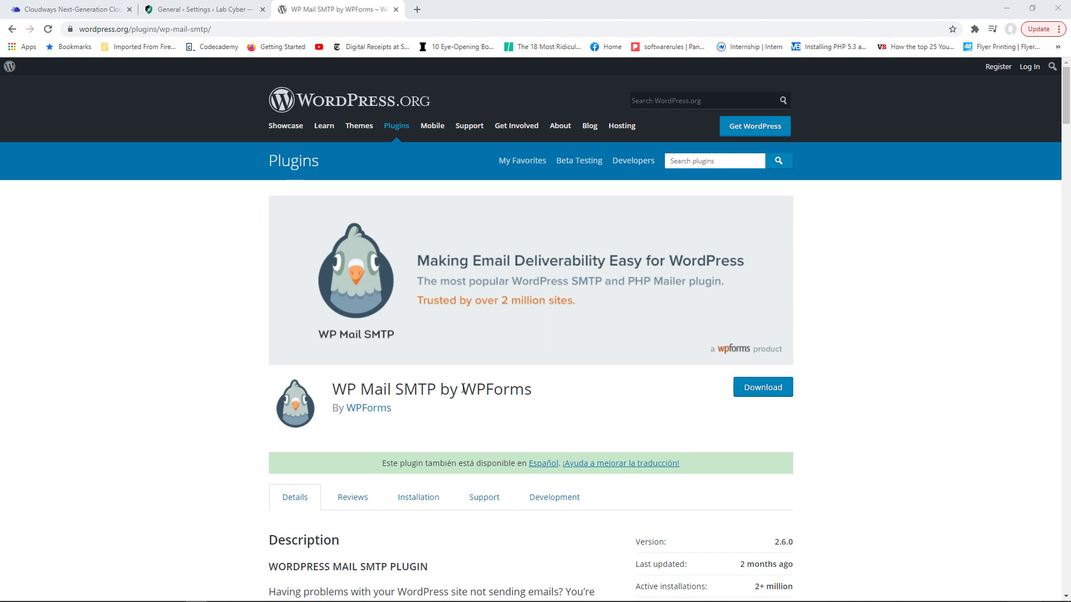
# - Scroll Lab Cyber's WP Mail SMTP settings to Other SMTP: host us223.siteground.us, SSL, port 465
pyautogui.click(209, 8)
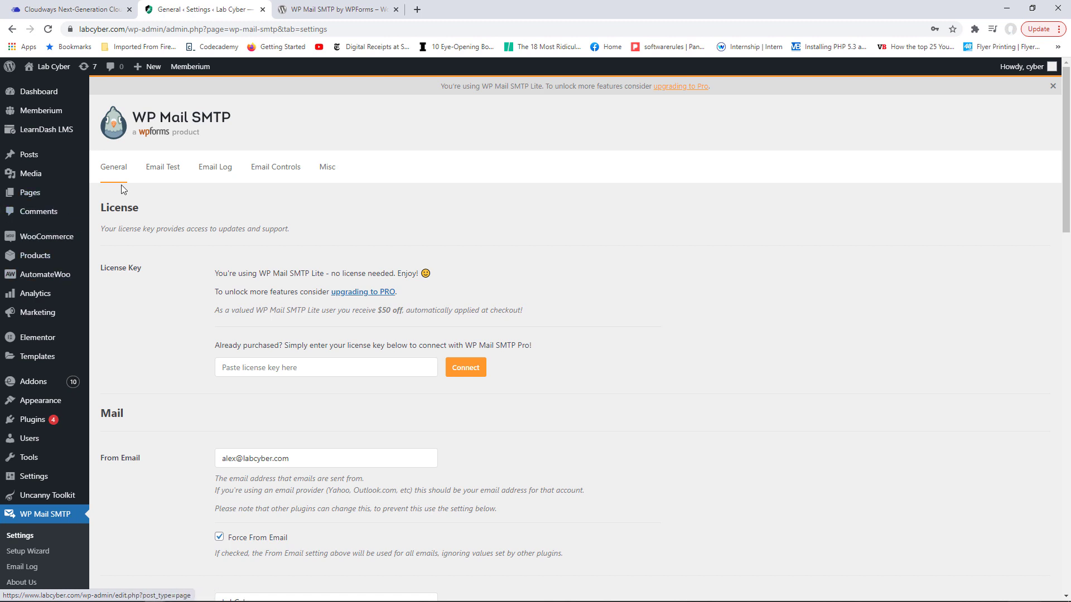
pyautogui.scroll(-1, 1069, 184)
pyautogui.scroll(-4, 1069, 184)
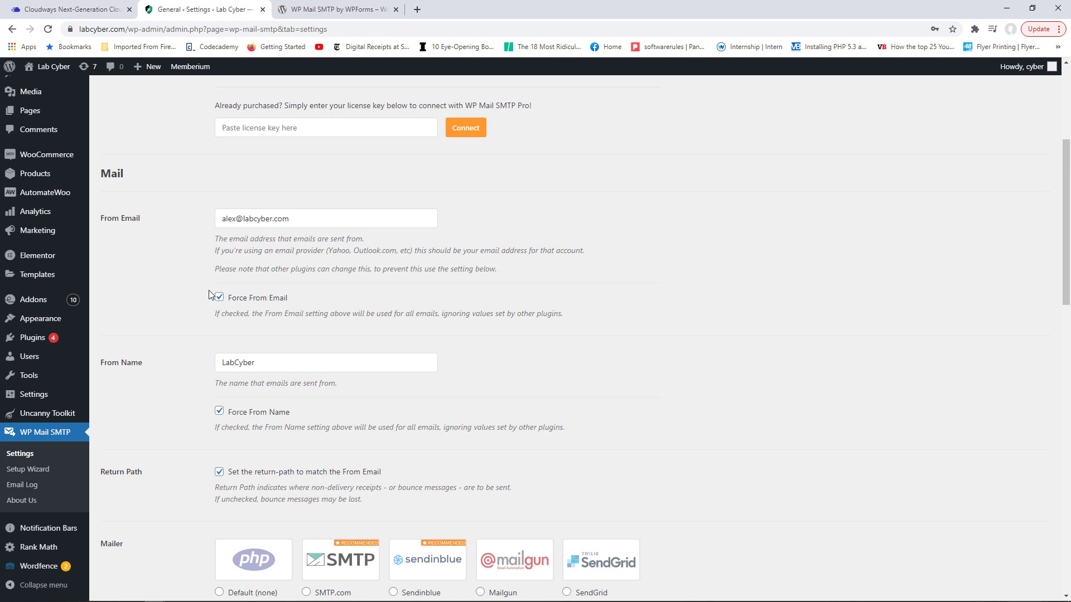
pyautogui.scroll(-3, 500, 330)
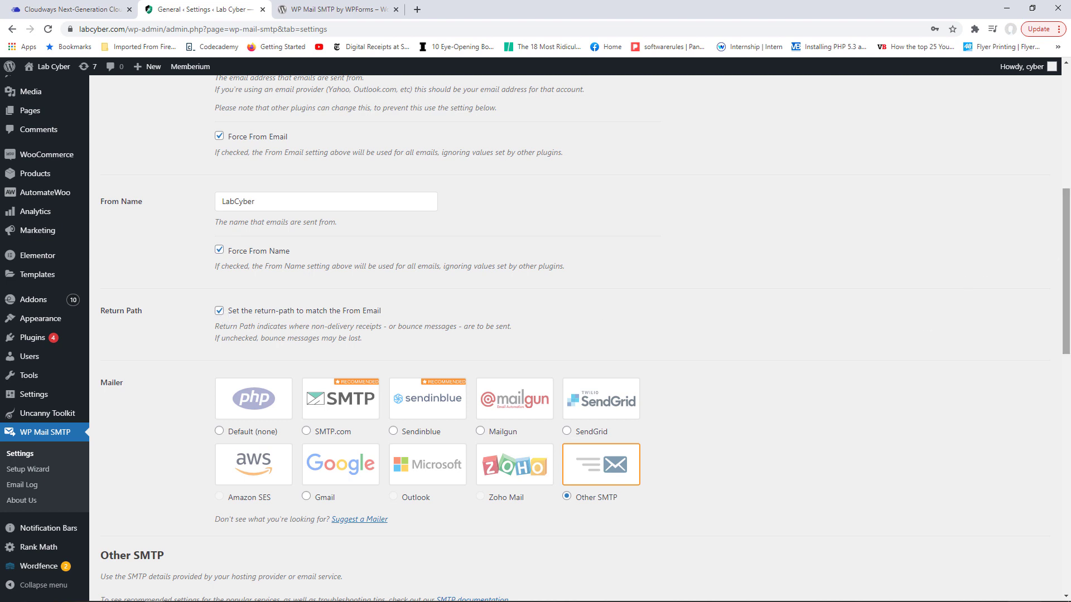
pyautogui.moveTo(1065, 249); pyautogui.dragTo(1011, 306)
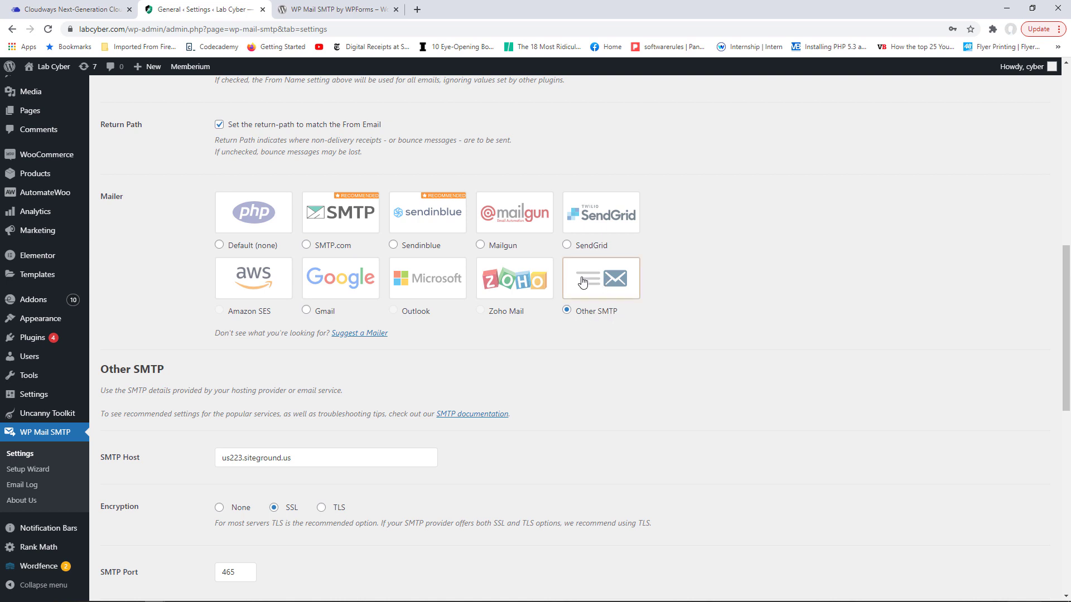
pyautogui.moveTo(1059, 309); pyautogui.dragTo(1059, 394)
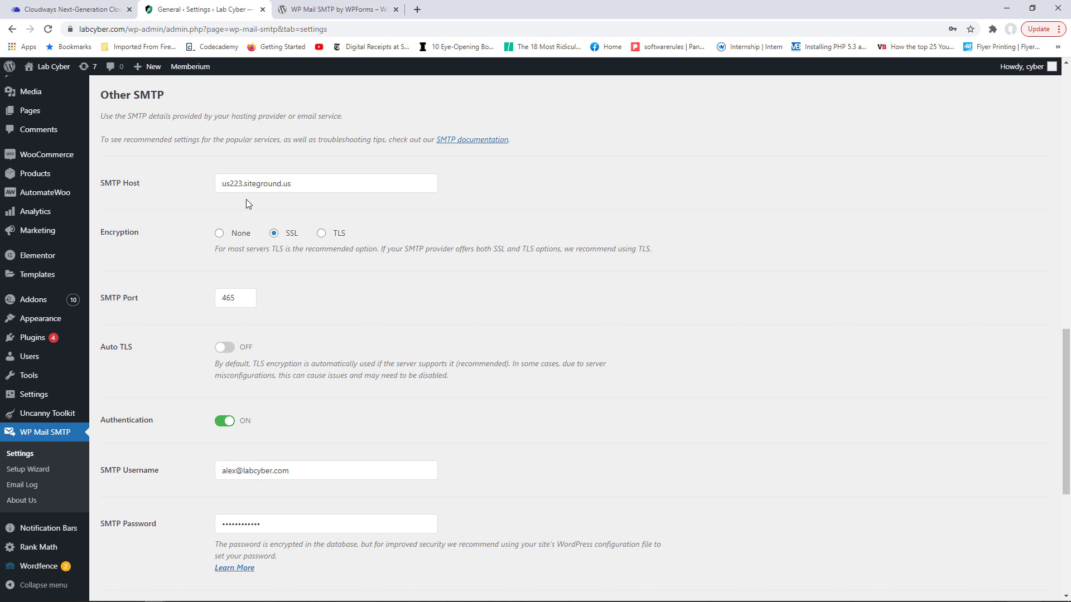
# - Scroll through the WP Mail SMTP settings, then switch to the Email Test tab
pyautogui.moveTo(1065, 348); pyautogui.dragTo(1065, 317)
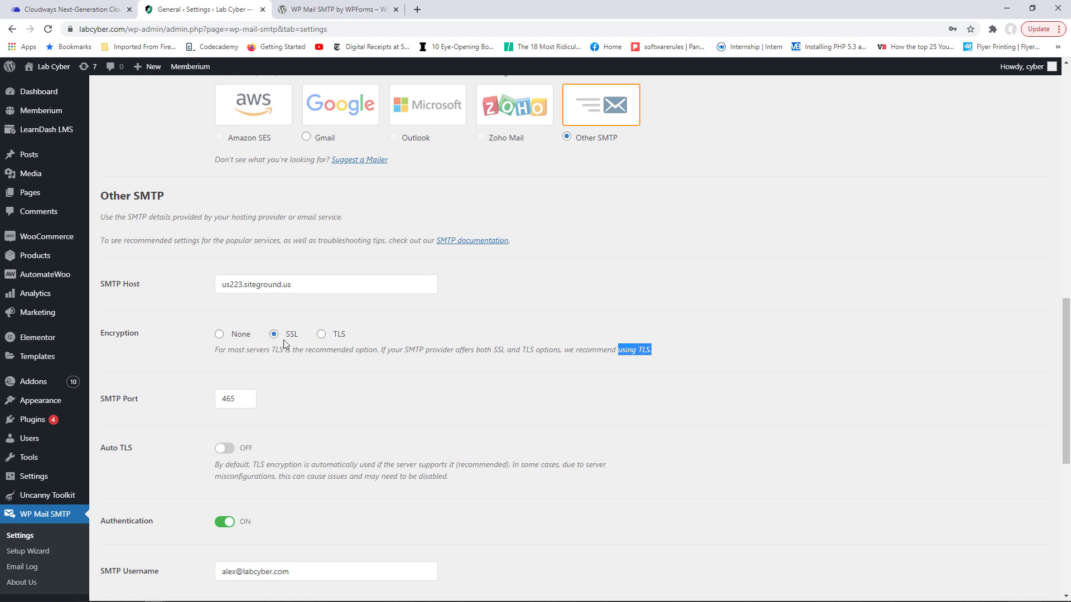
pyautogui.scroll(-2, 1056, 414)
pyautogui.scroll(-1, 1056, 414)
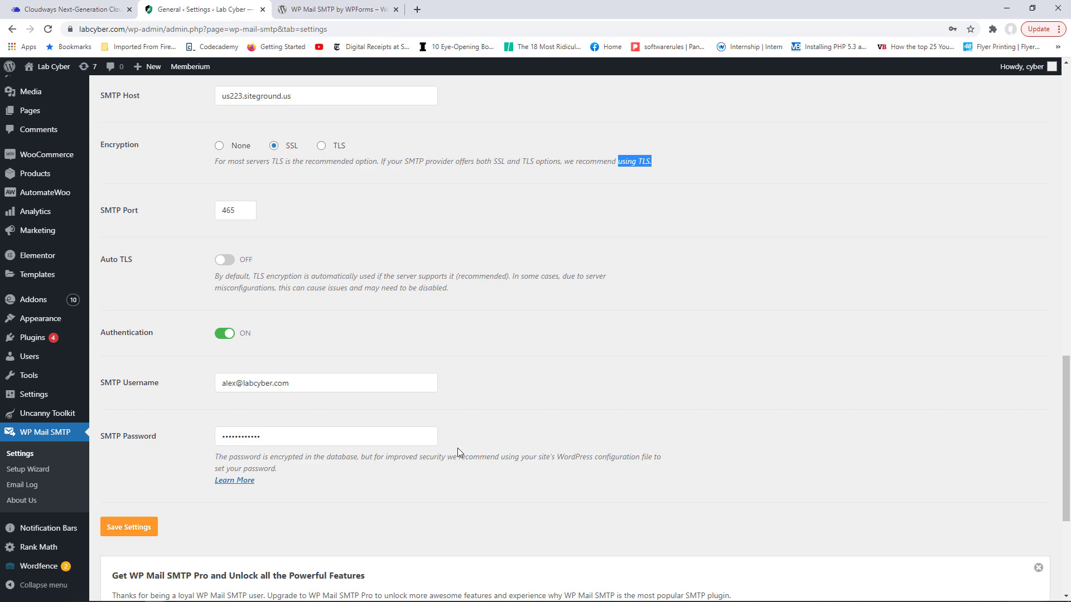
pyautogui.scroll(15, 514, 446)
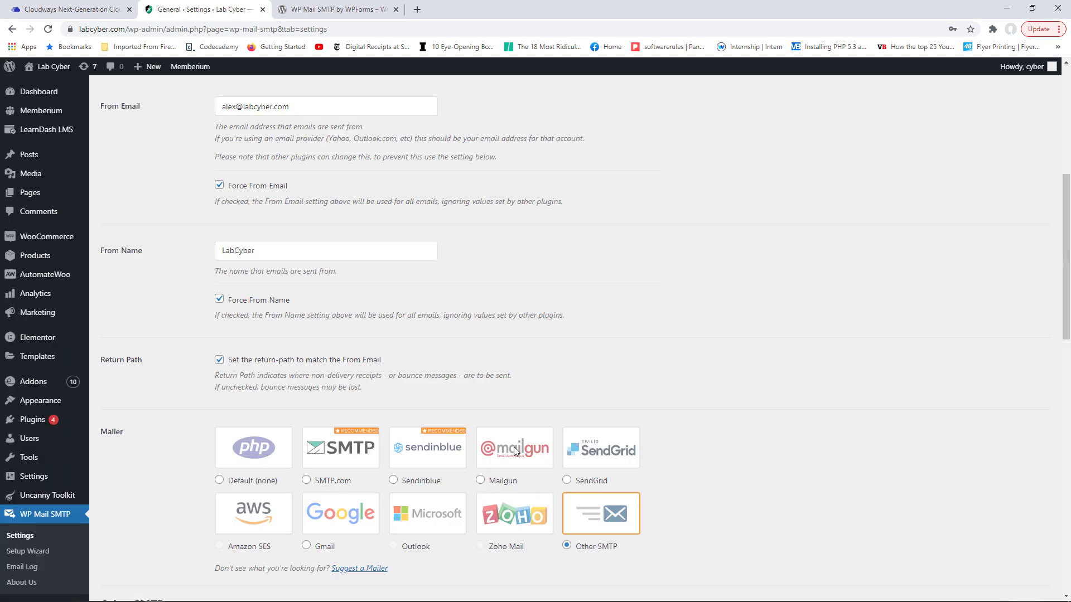
pyautogui.click(164, 174)
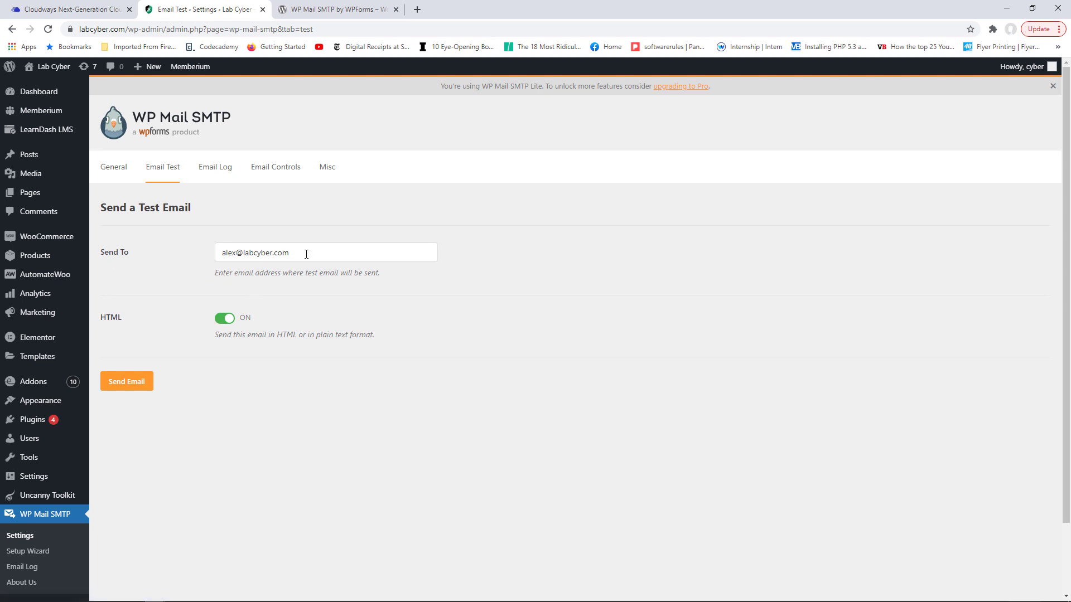
# - Select the test recipient address, then return to General settings and scroll to Other SMTP
pyautogui.moveTo(306, 254); pyautogui.dragTo(228, 254)
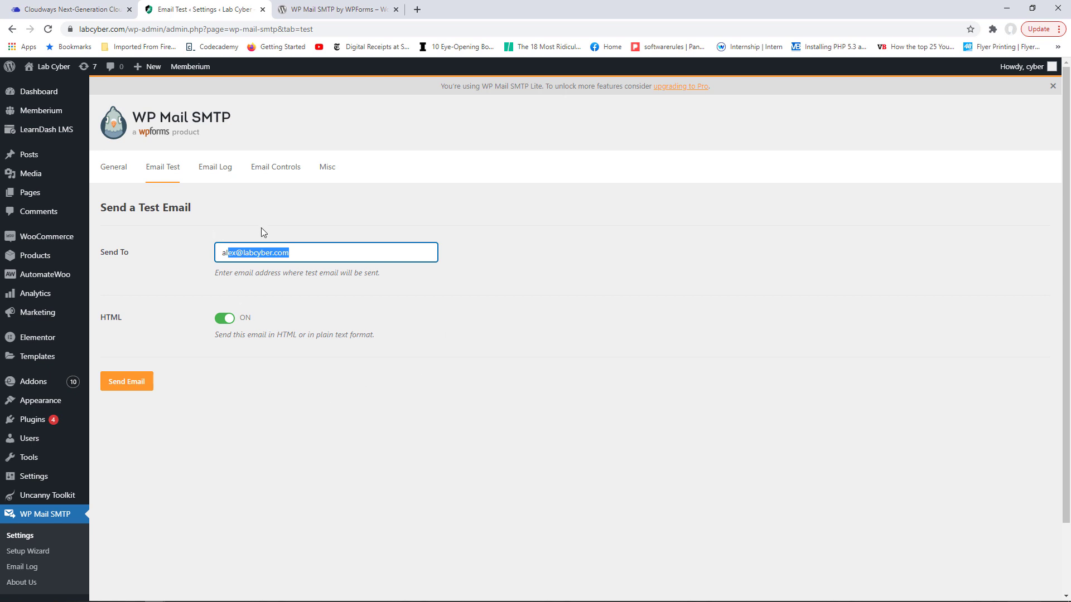
pyautogui.click(113, 169)
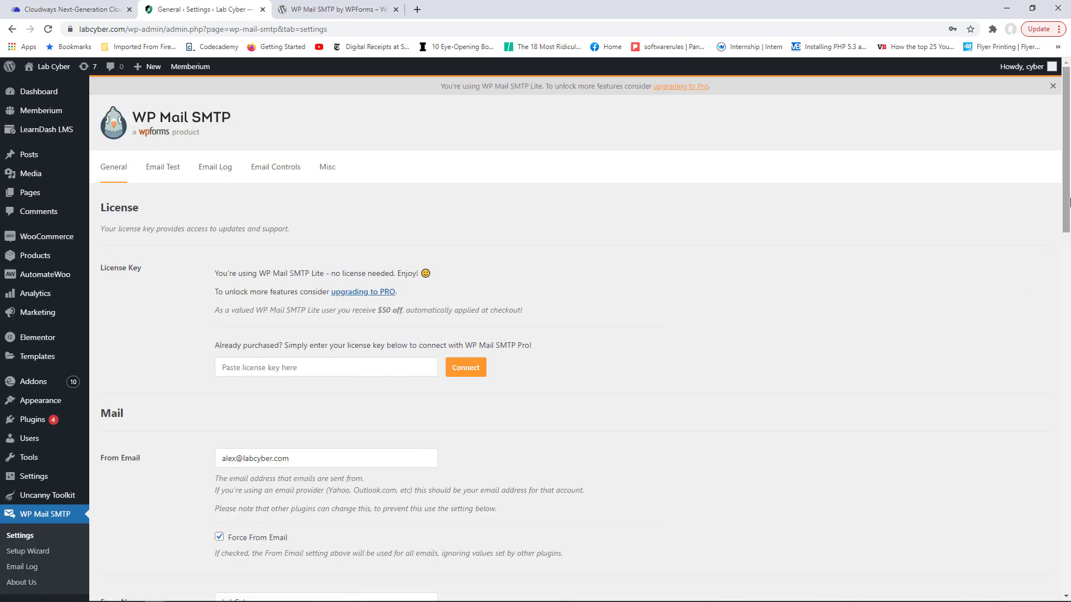
pyautogui.moveTo(1067, 201); pyautogui.dragTo(1067, 442)
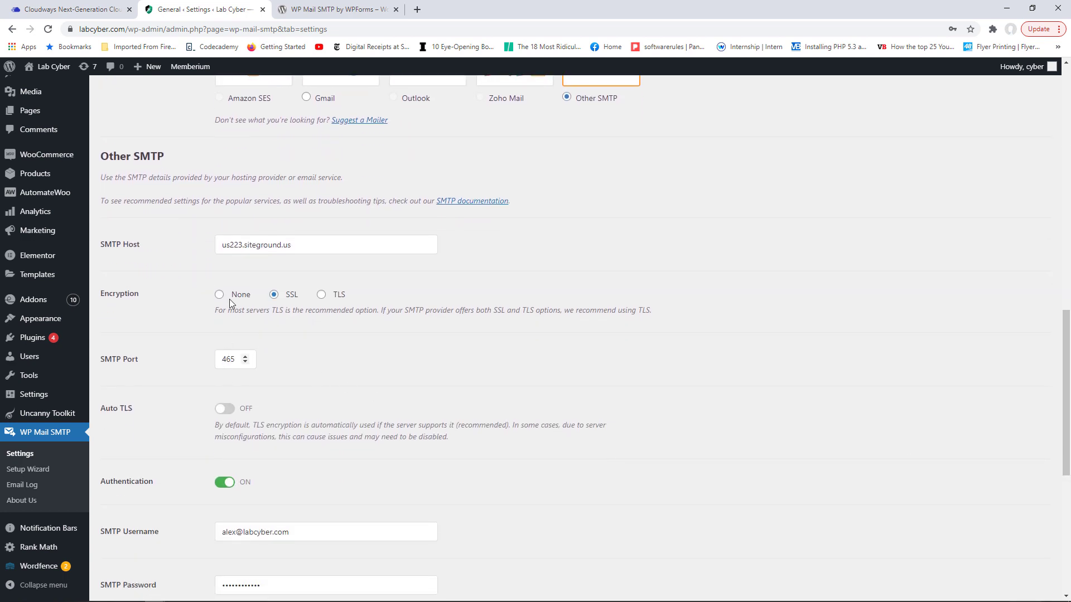